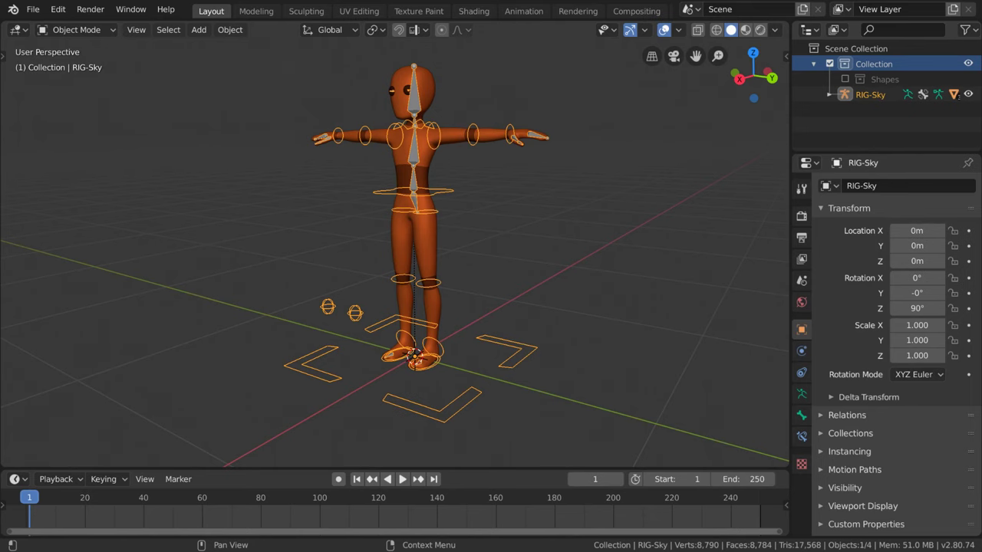
Enter Pose Mode and trackball-rotate the left shoulder bone to lower the arm.
middle_click_drag(475, 320, 506, 320)
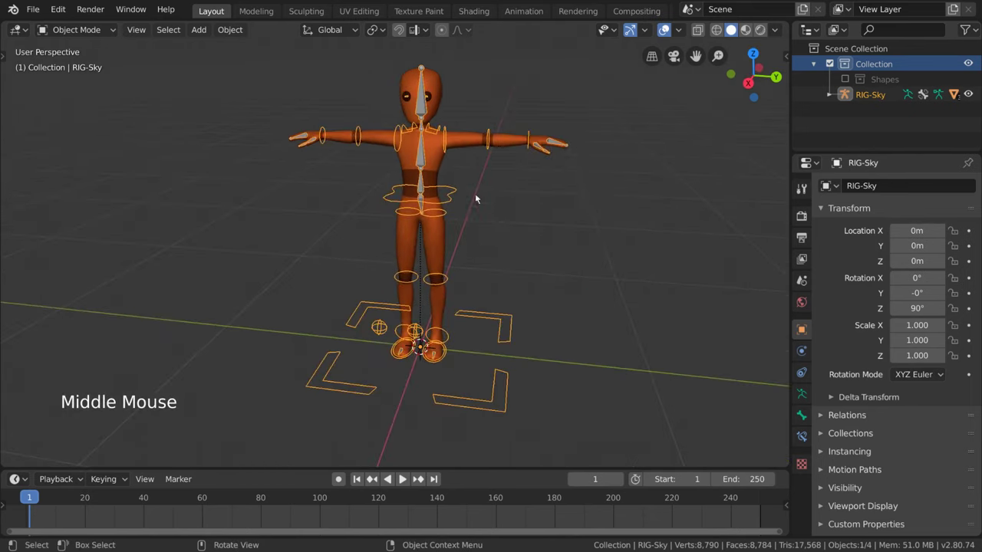
key("ctrl+Tab")
left_click(443, 142)
key("r")
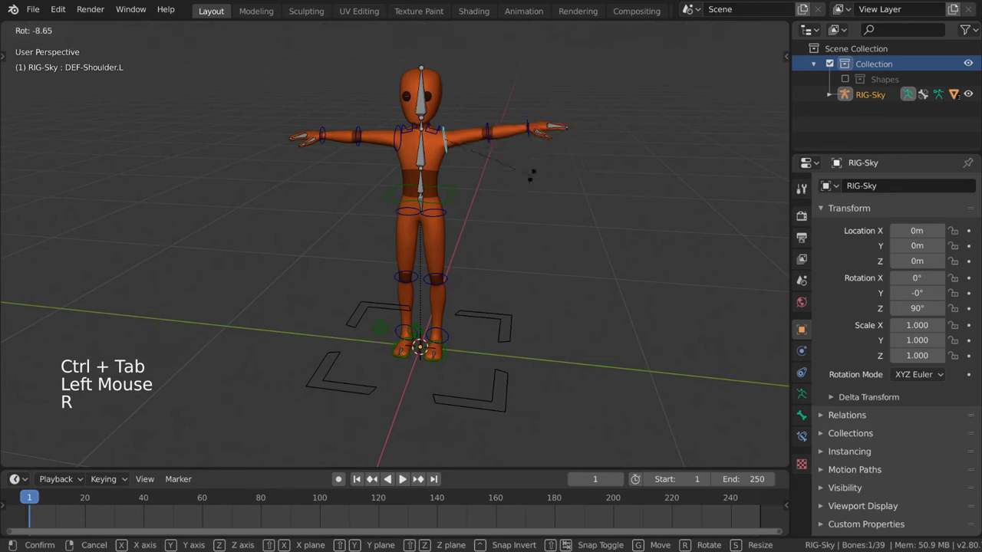
key("r")
left_click(475, 134)
Rotate the left elbow bone, then rotate the right elbow bone around Z.
left_click(475, 135)
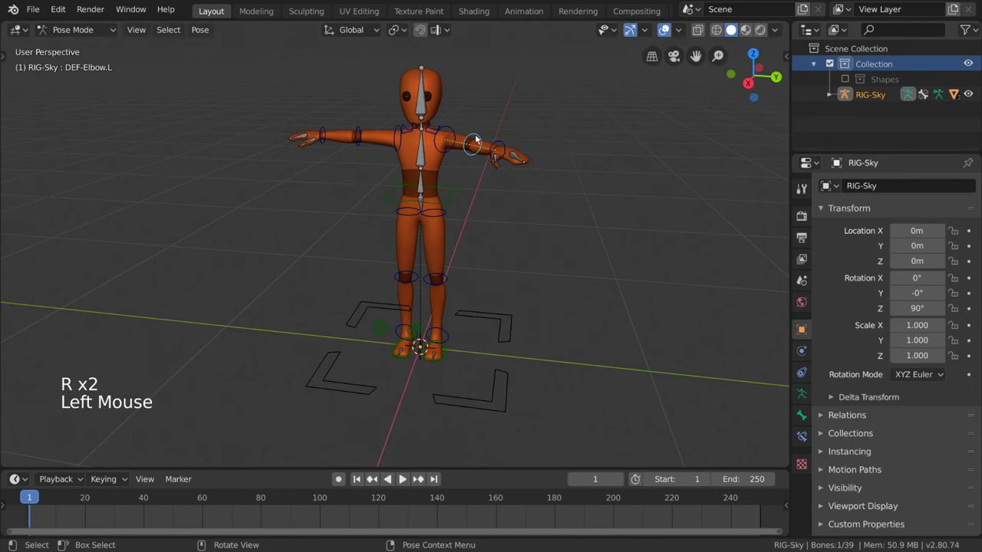
middle_click_drag(476, 140, 540, 176)
key("r")
middle_click_drag(522, 212, 506, 188)
left_click(358, 142)
key("r")
key("z")
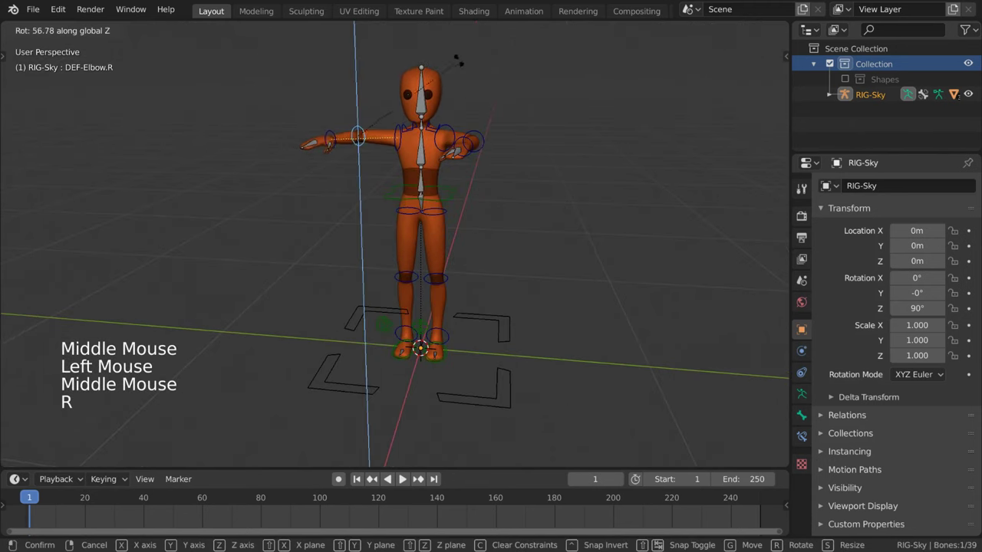
left_click(458, 61)
middle_click_drag(458, 63, 434, 228)
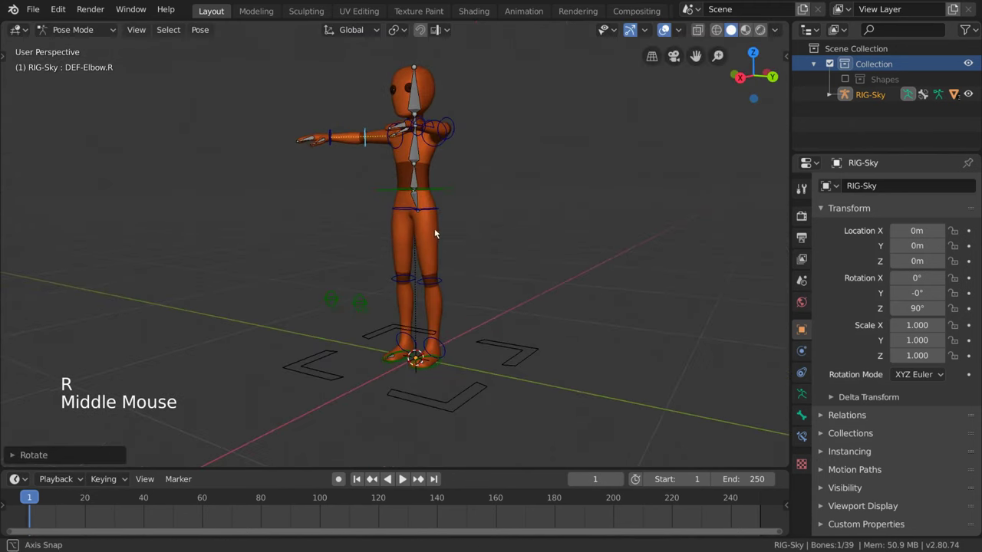
Rotate the left shoulder bone to raise the left arm back out.
left_click(442, 143)
key("r")
left_click(512, 208)
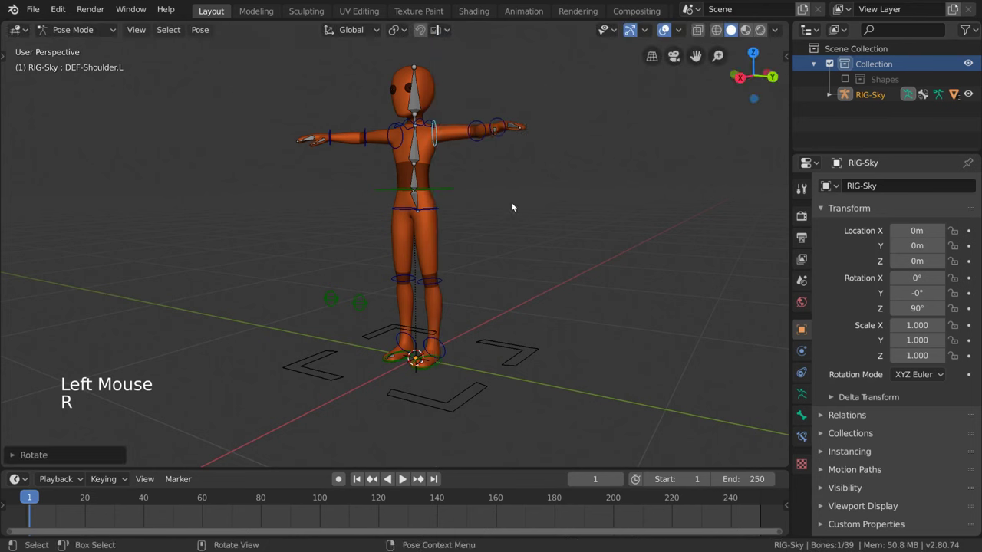
mouse_move(512, 207)
middle_mouse_down()
mouse_move(546, 219)
mouse_move(530, 208)
middle_mouse_up()
key("r")
Tilt the head bone in two rotations, then start moving the pelvis bone vertically.
left_click(421, 100)
key("r")
key("r")
left_click(485, 148)
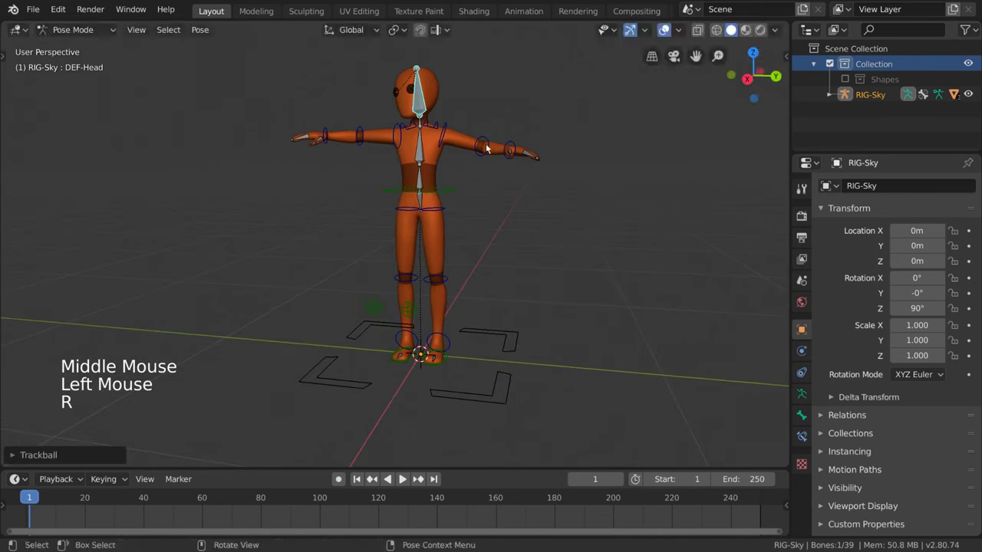
key("r")
key("r")
key("r")
left_click(455, 189)
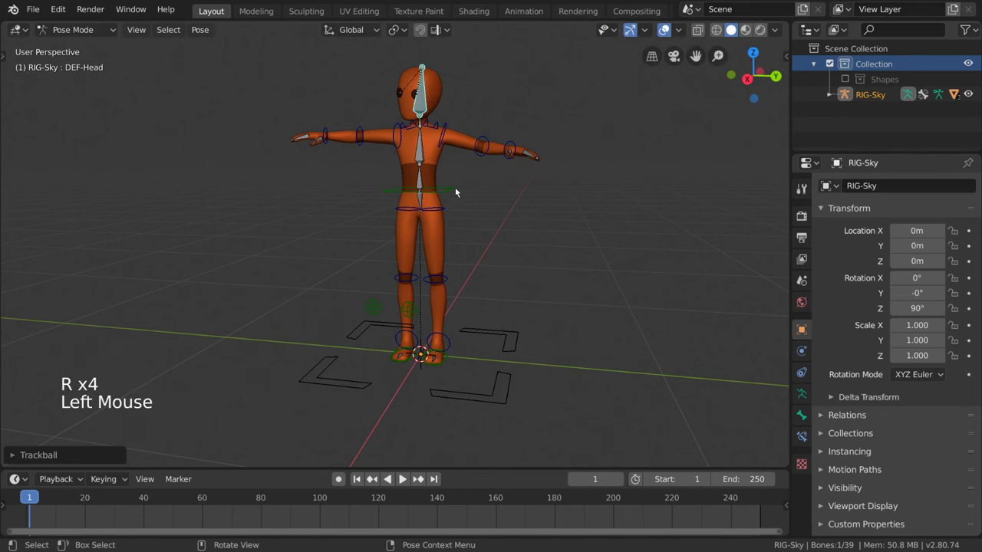
left_click(455, 190)
key("g")
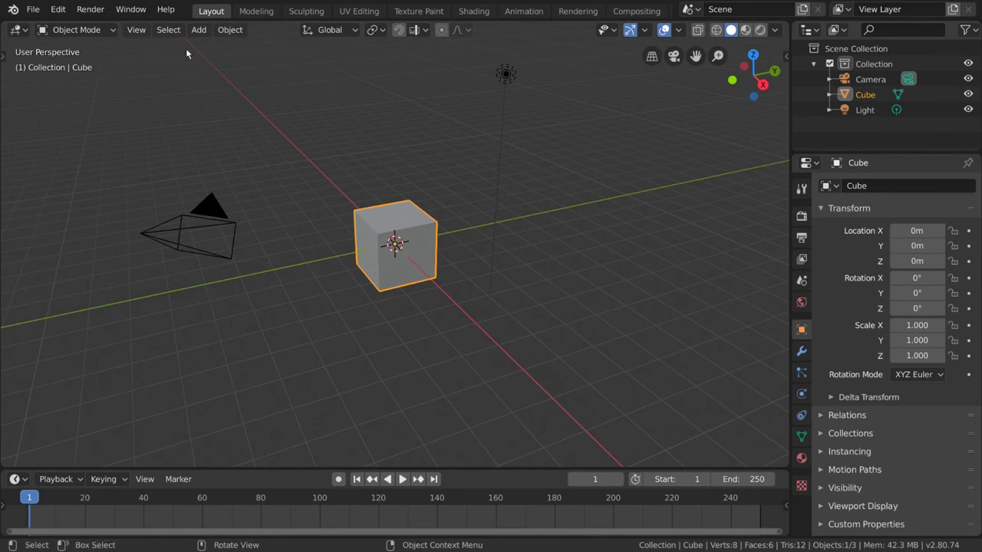
Add an armature at the origin, hide the cube with H, and select the armature.
left_click(199, 29)
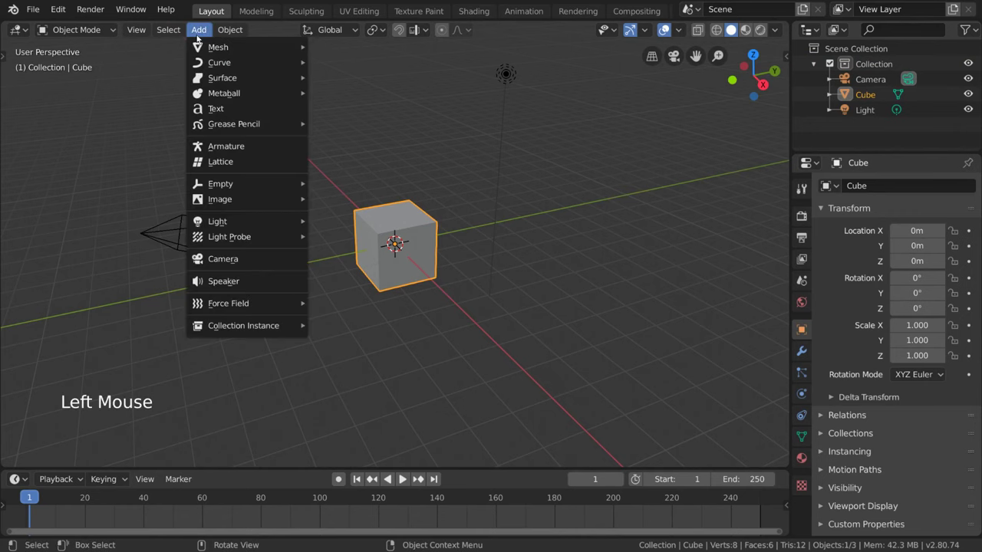
left_click(287, 148)
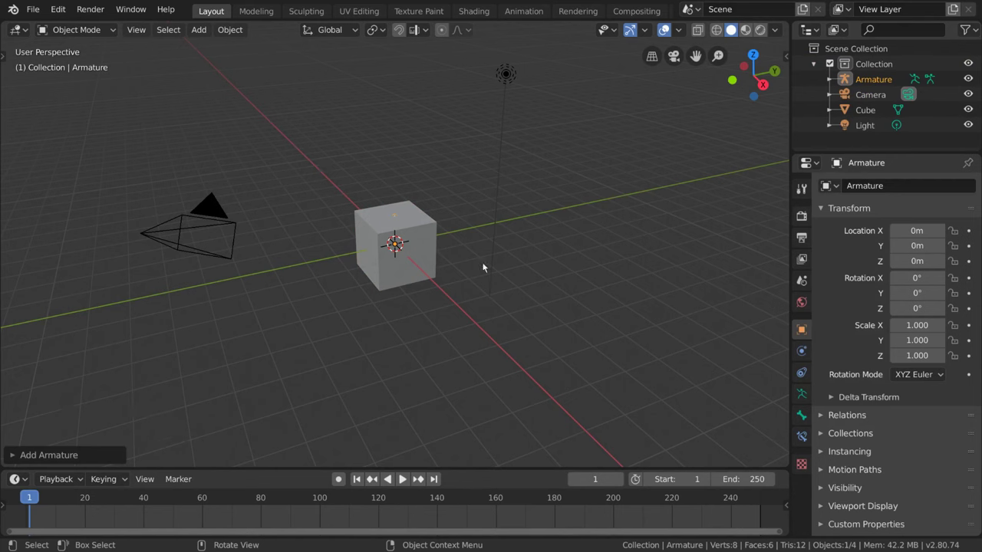
left_click(425, 230)
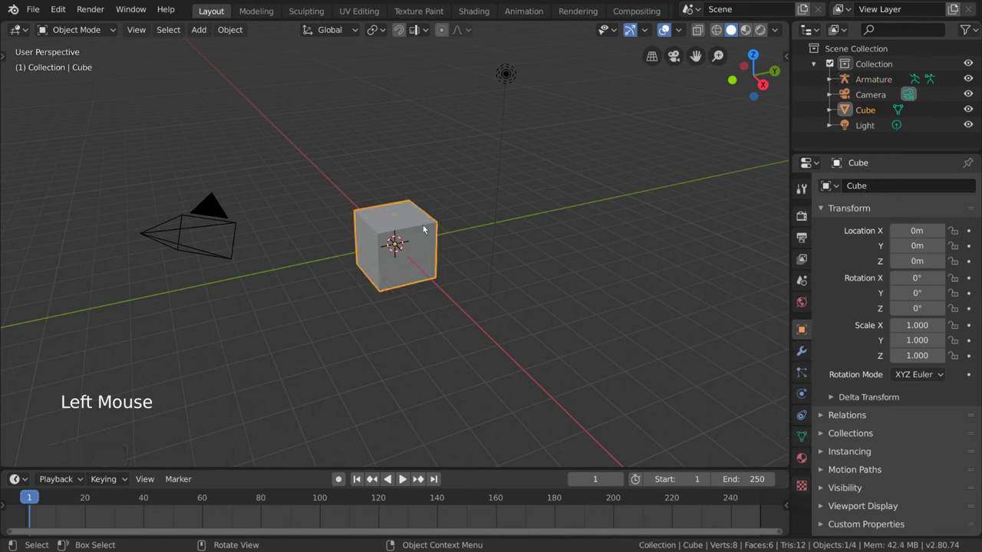
left_click(968, 109)
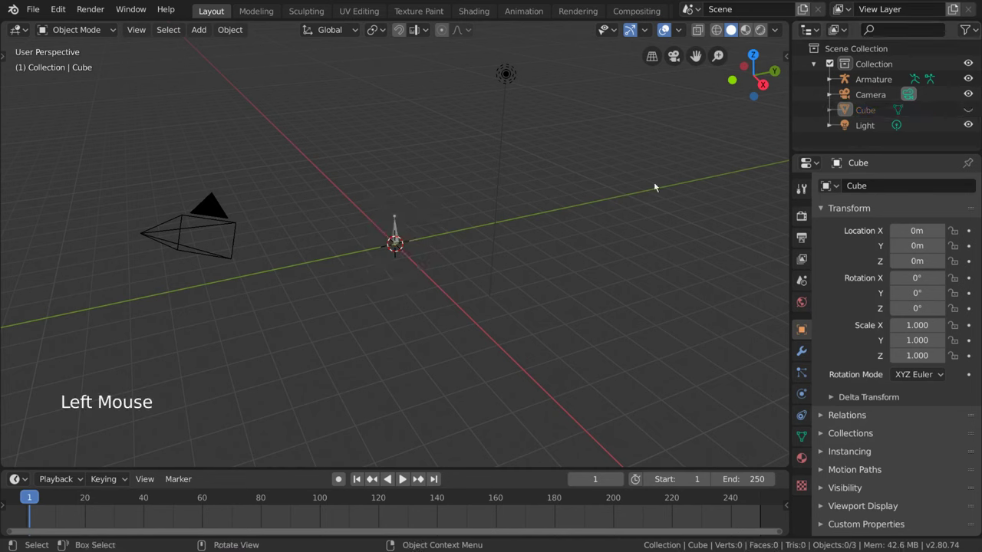
left_click(968, 109)
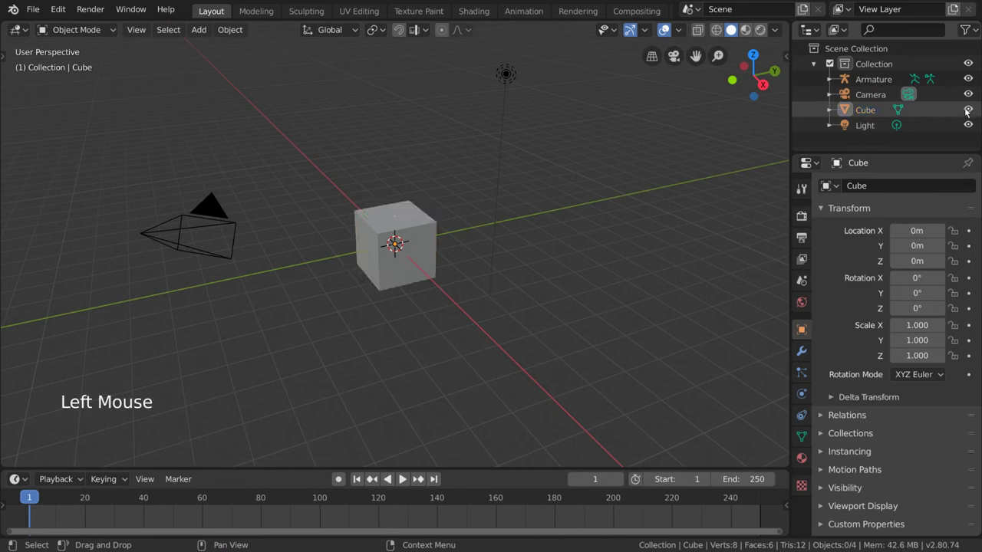
left_click(449, 242)
key("h")
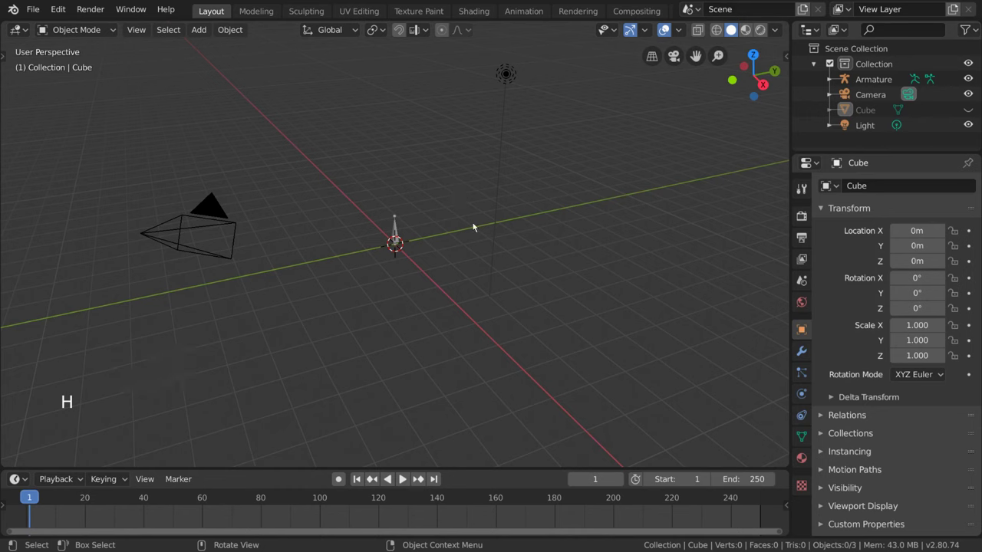
left_click(396, 225)
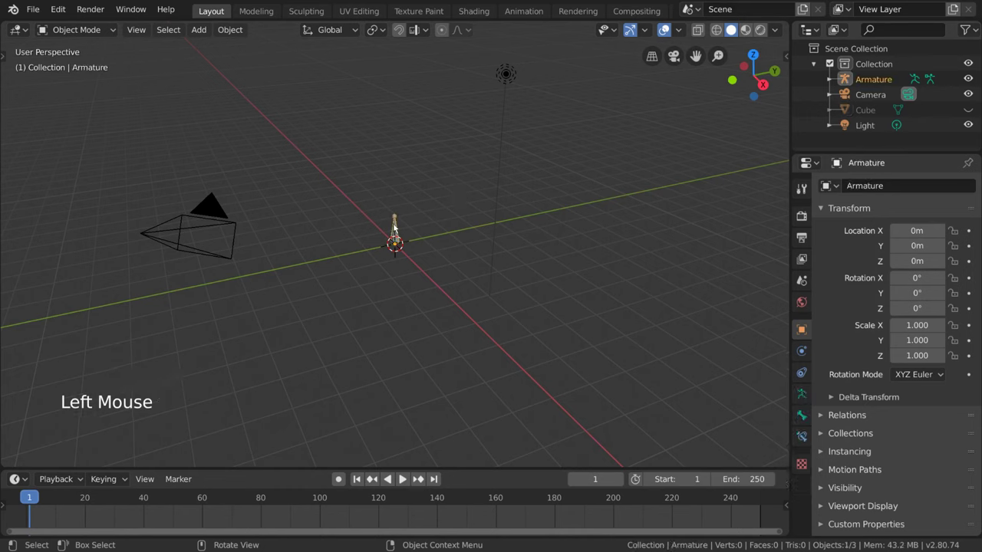
Switch the armature to Edit then Pose Mode, and test-rotate the bone before cancelling.
left_click(104, 30)
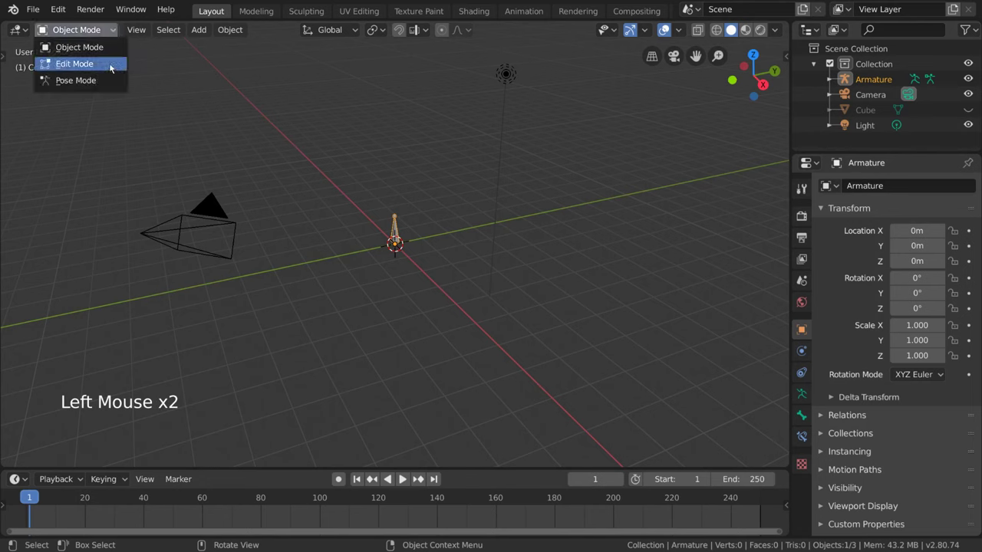
left_click(111, 66)
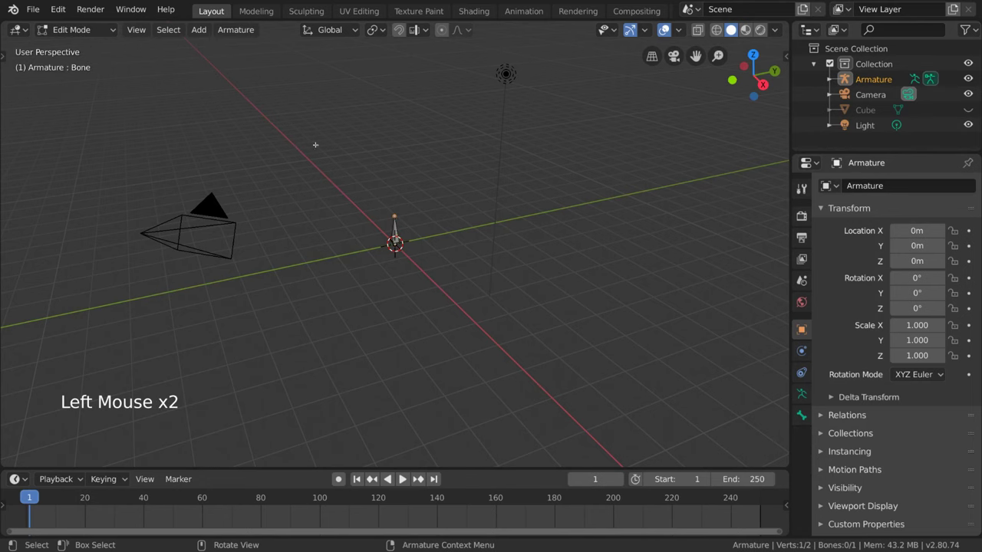
left_click(99, 31)
left_click(99, 83)
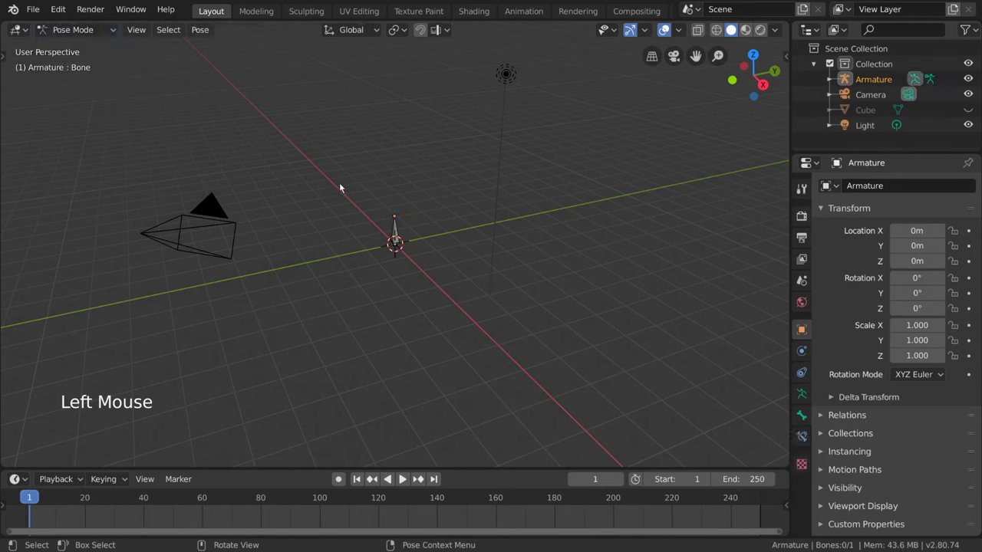
left_click(396, 227)
key("r")
right_click(458, 219)
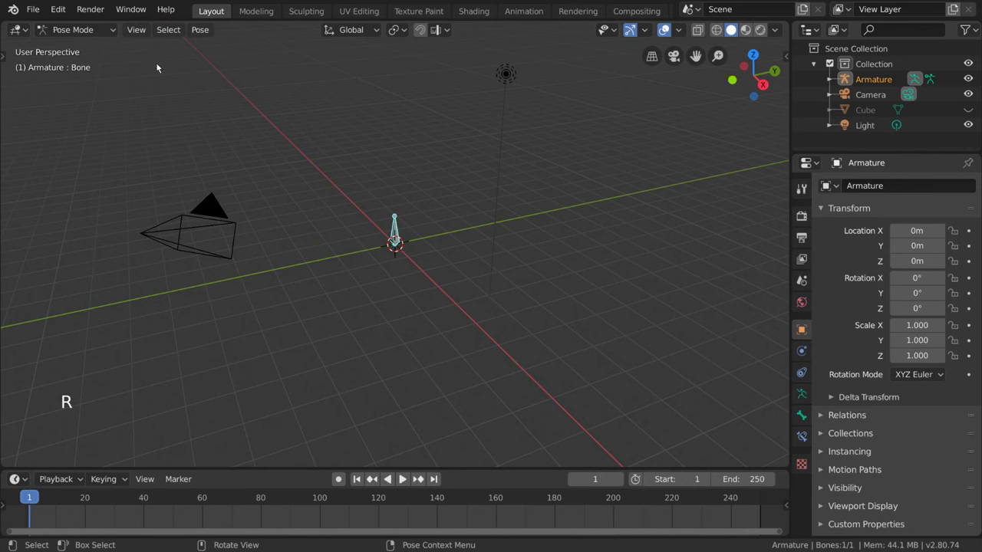
Toggle the armature between Edit and Pose Mode via the mode dropdown, selecting the bone in Edit Mode.
left_click(110, 29)
left_click(105, 64)
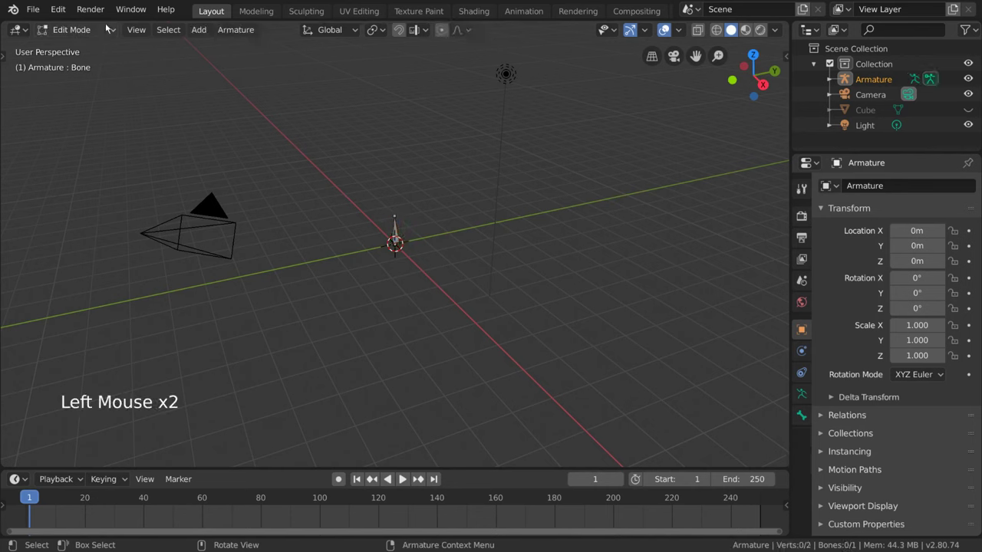
left_click(107, 29)
left_click(93, 69)
left_click(98, 30)
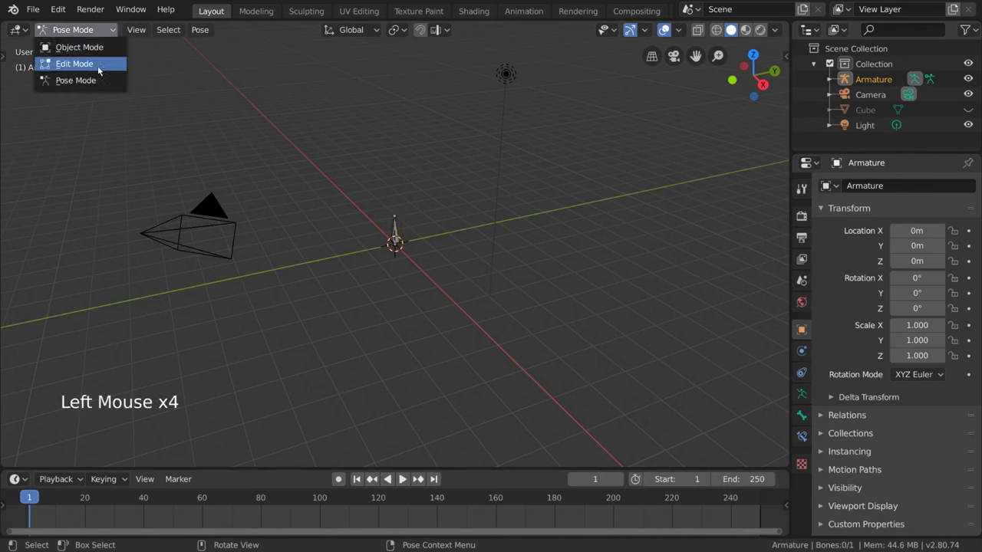
left_click(98, 66)
left_click(395, 229)
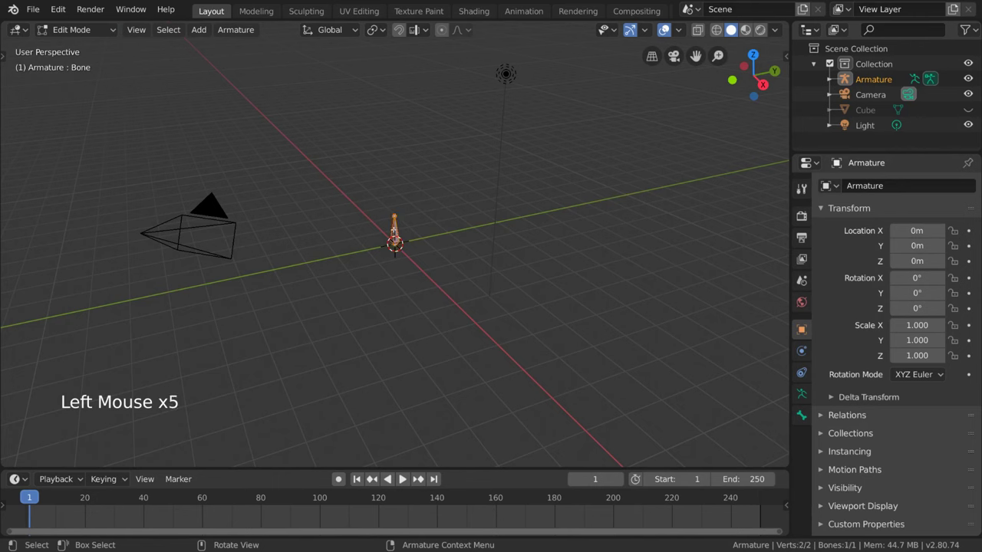
Cycle Object, Edit and Pose Mode with Tab and Ctrl+Tab, ending in Edit Mode.
key("Tab")
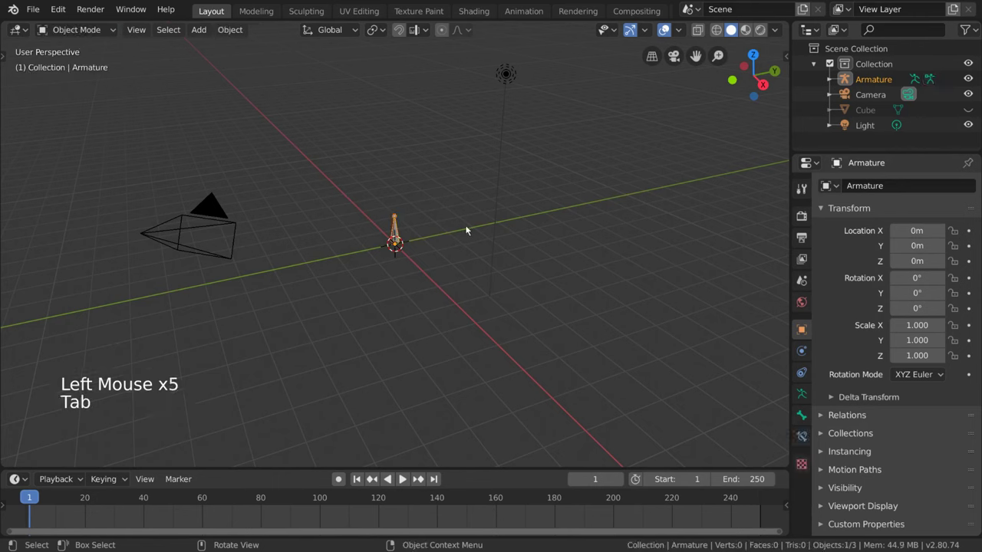
key("Tab")
key("Tab")
key("ctrl+Tab")
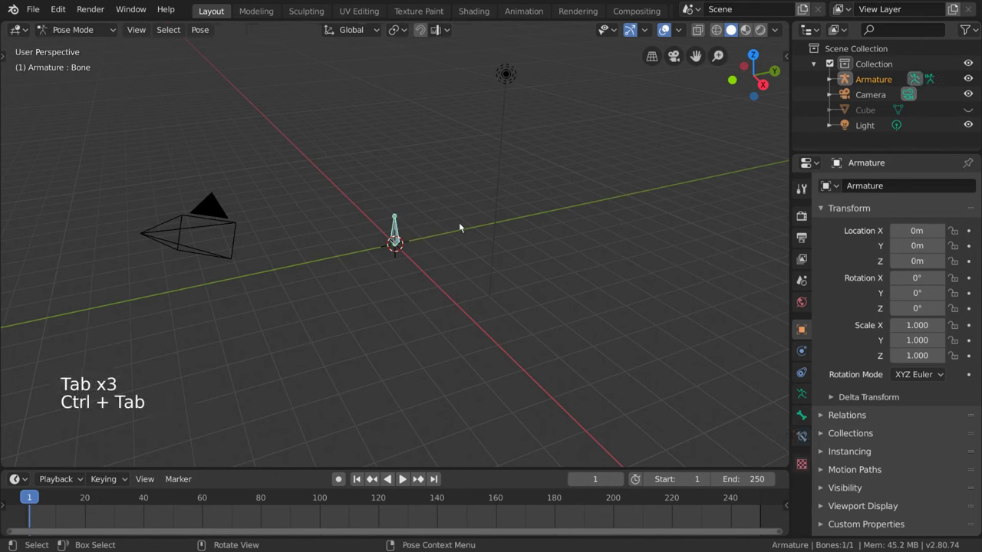
key("ctrl+Tab")
key("ctrl+Tab")
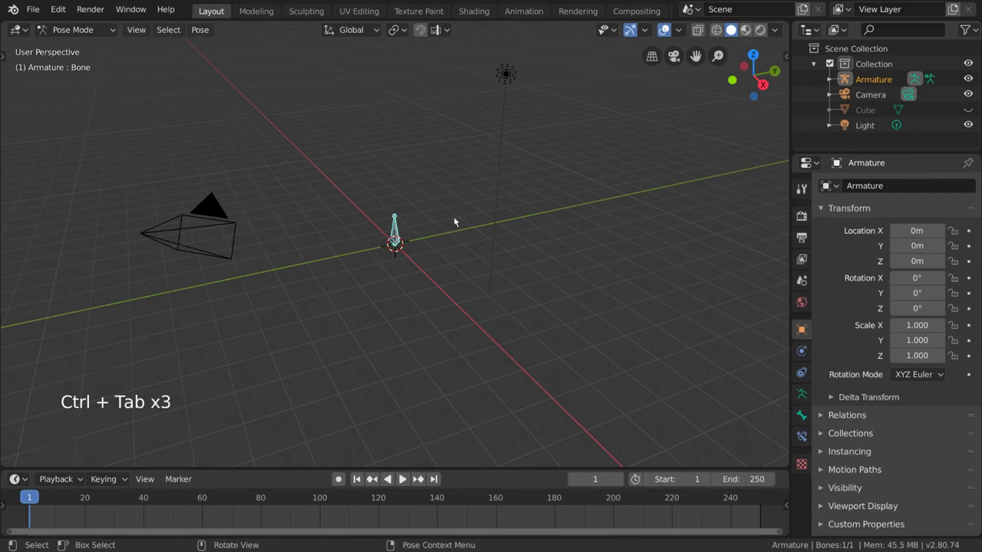
key("ctrl+Tab")
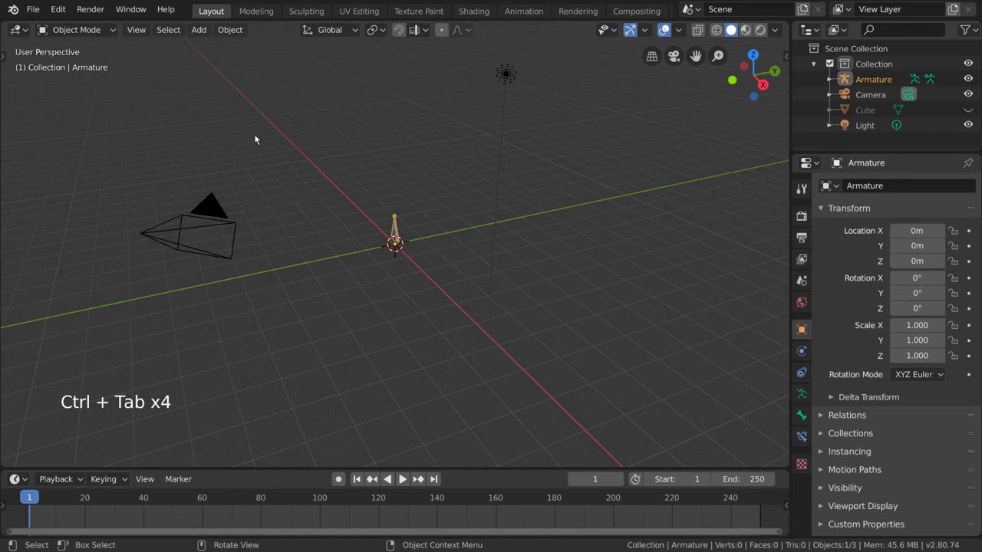
left_click(99, 25)
left_click(92, 64)
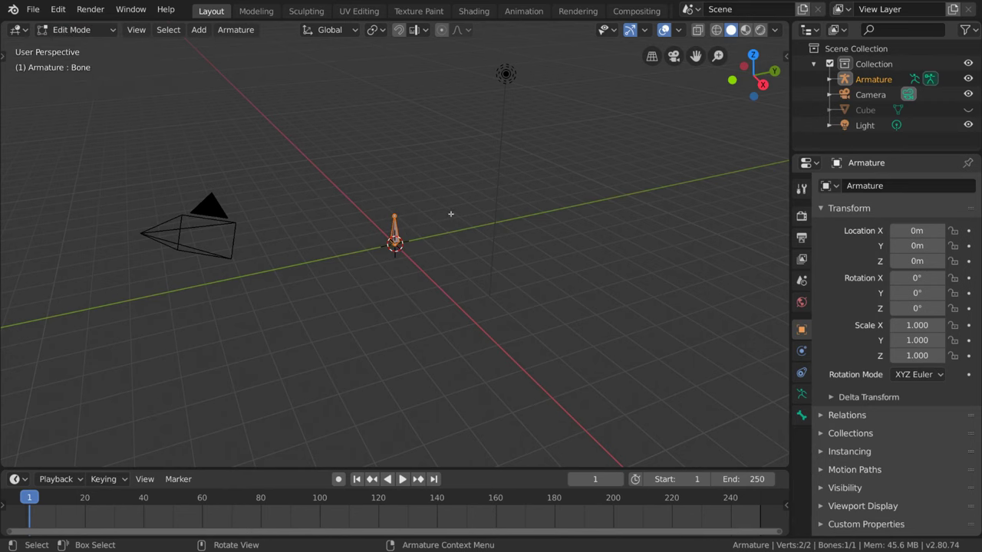
Zoom in on the bone and practise selecting its top joint versus the whole bone.
scroll(450, 214, "up", 3)
scroll(453, 212, "up", 2)
scroll(453, 215, "up", 1, "shift")
middle_click_drag(453, 215, 458, 213, "shift")
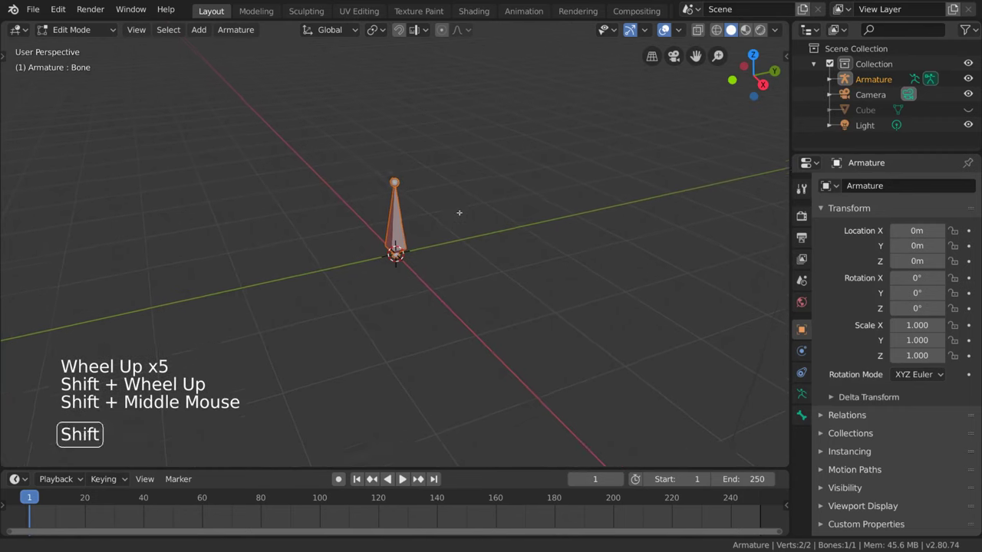
scroll(458, 212, "up", 1)
scroll(460, 219, "up", 1)
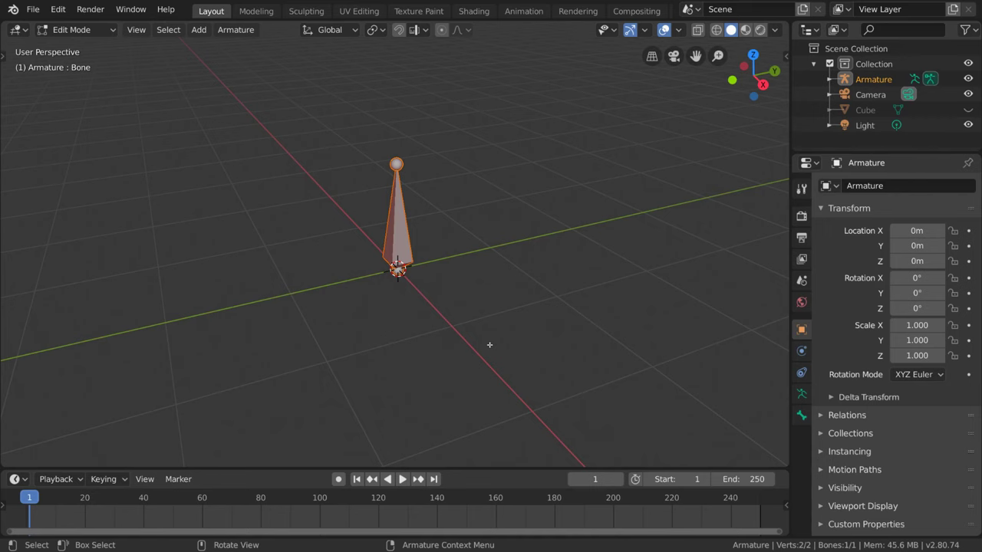
left_click(396, 181)
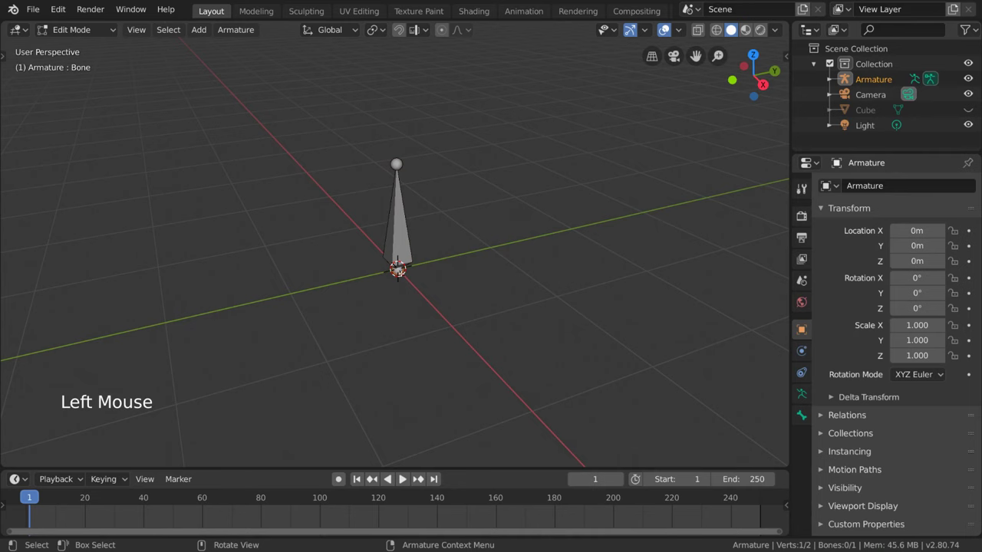
left_click(395, 180)
left_click(397, 165)
left_click(398, 165)
left_click(396, 164)
left_click(392, 229)
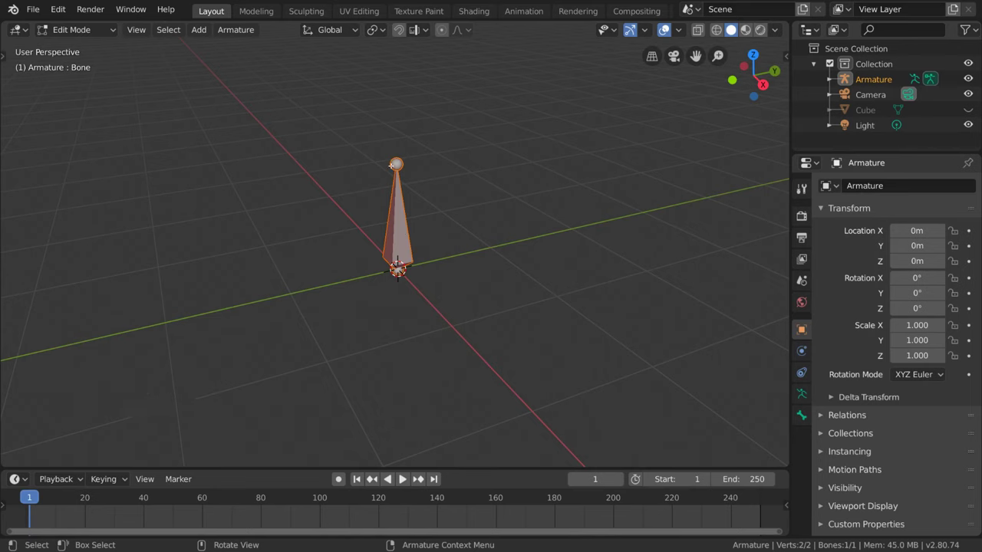
Try moving the bone tip, moving, rotating and scaling the whole bone, cancelling each change.
left_click(395, 164)
key("g")
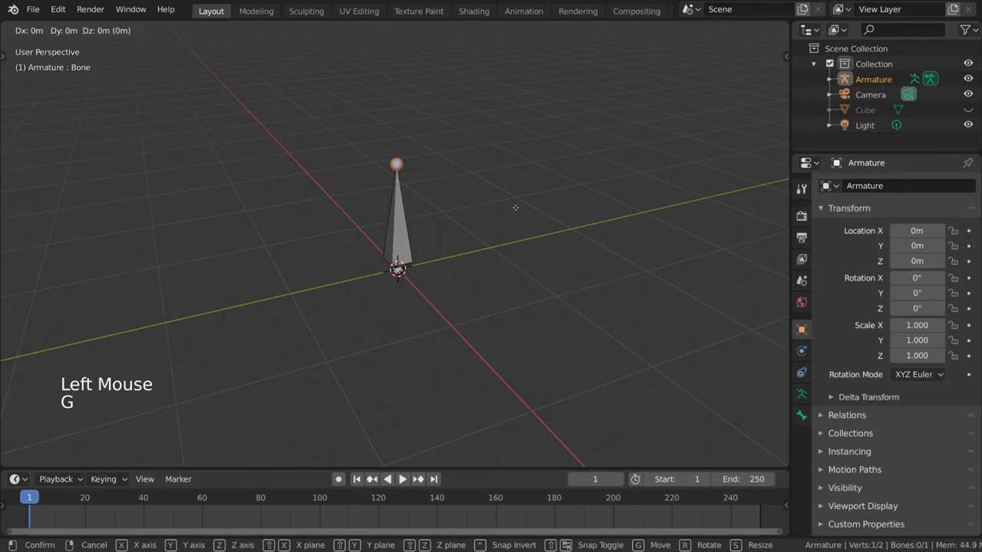
right_click(514, 234)
key("g")
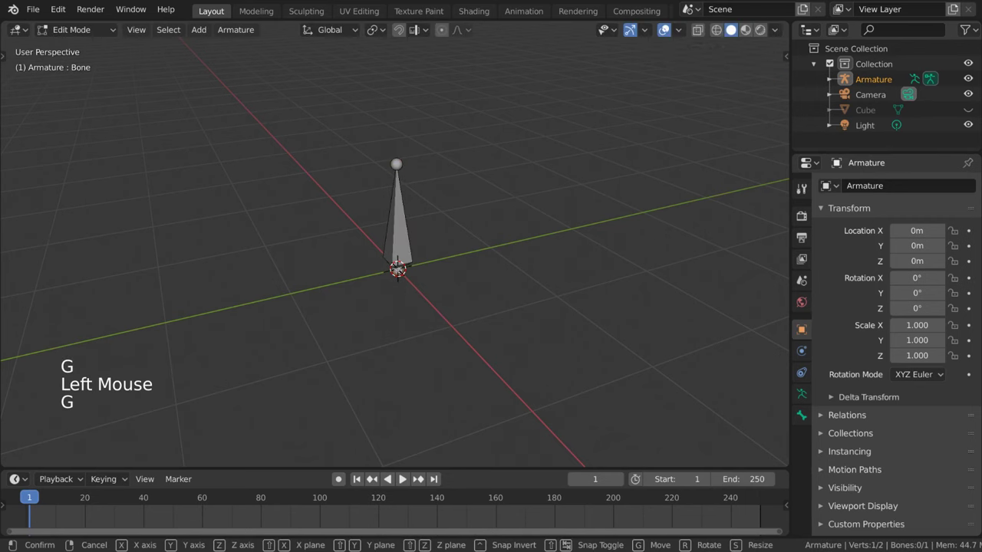
right_click(529, 230)
left_click(399, 225)
key("g")
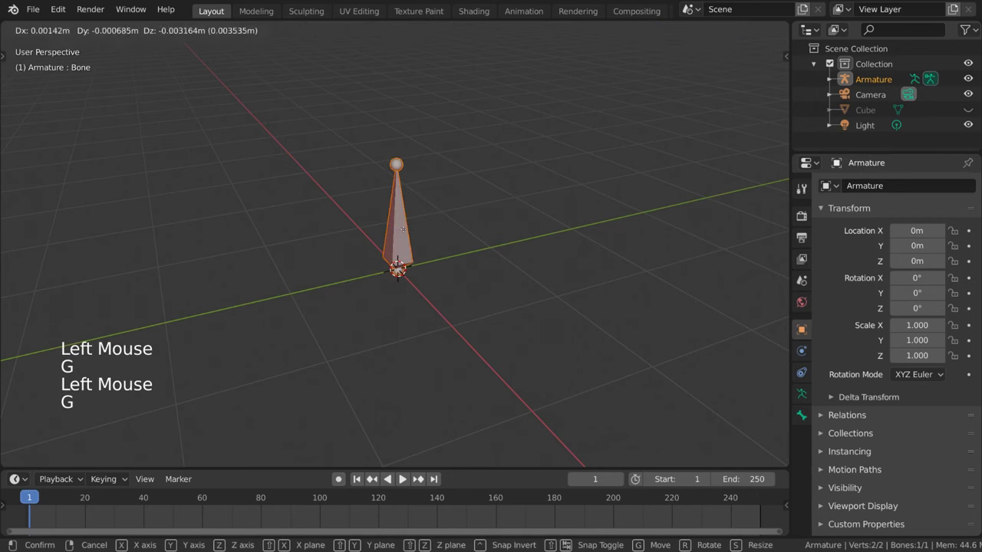
right_click(378, 188)
key("r")
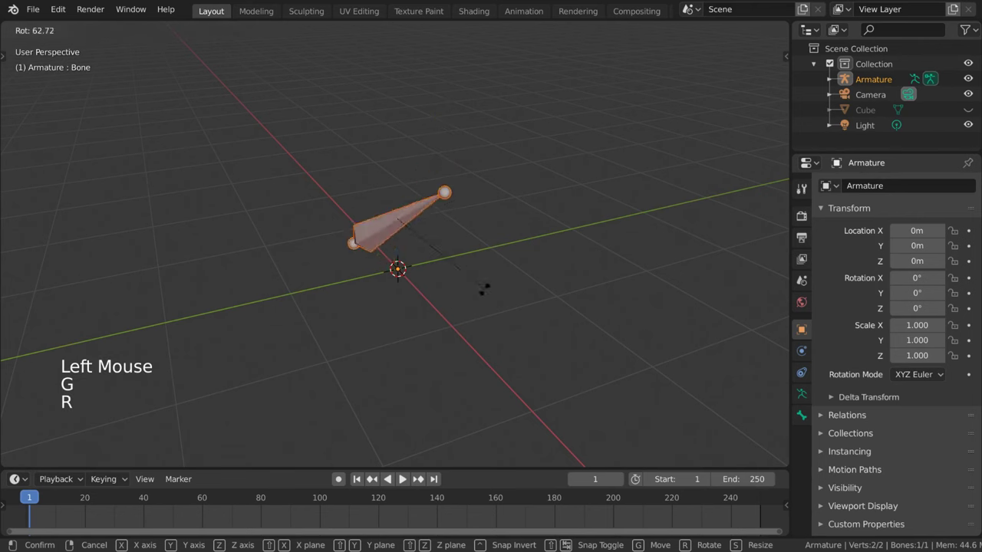
key("s")
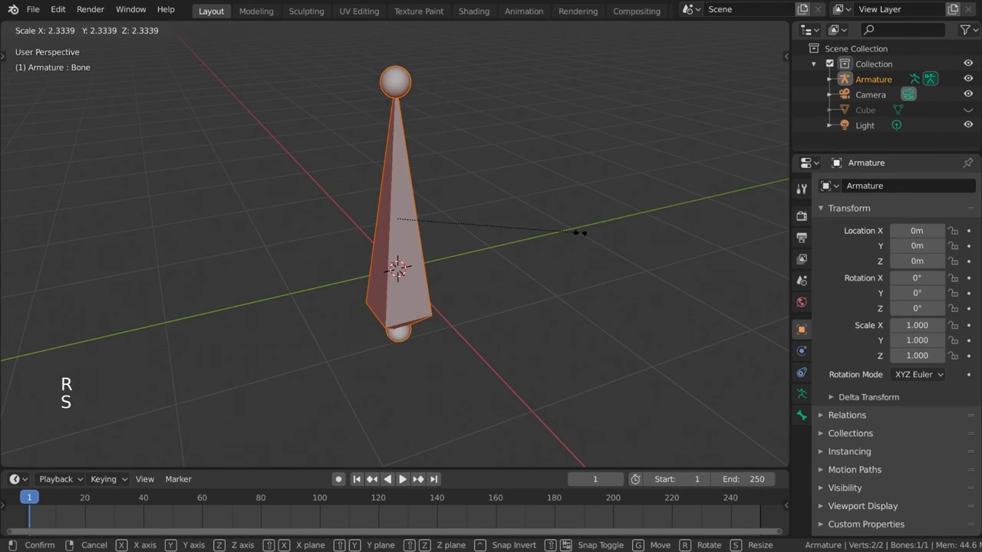
right_click(555, 233)
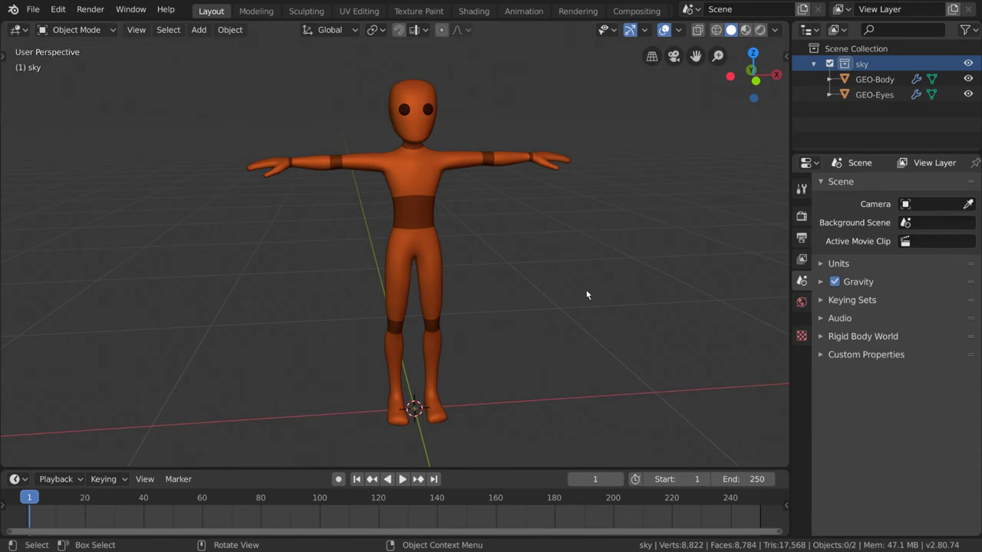
Add an armature to the sky scene and raise its bone tip to chest height, 1.22 m.
left_click(198, 29)
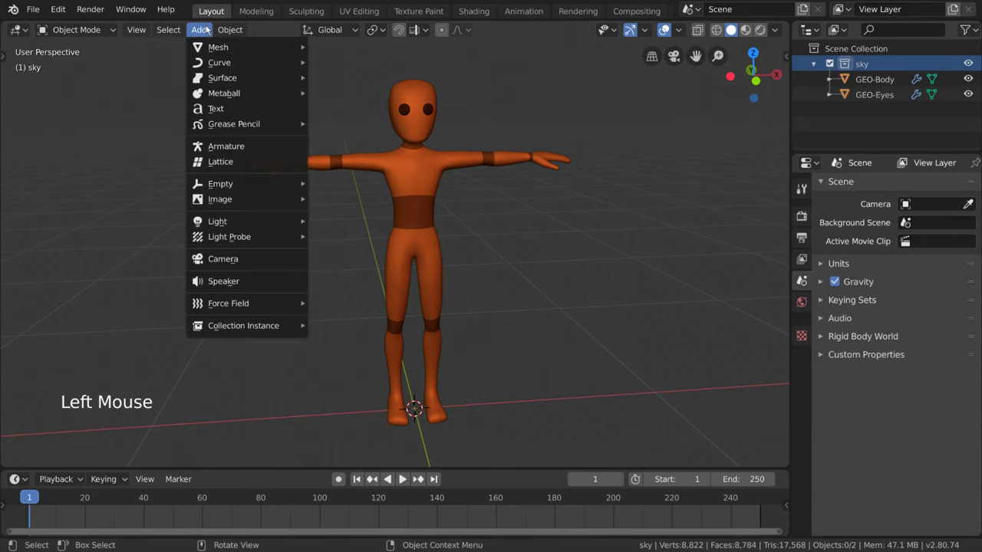
left_click(299, 151)
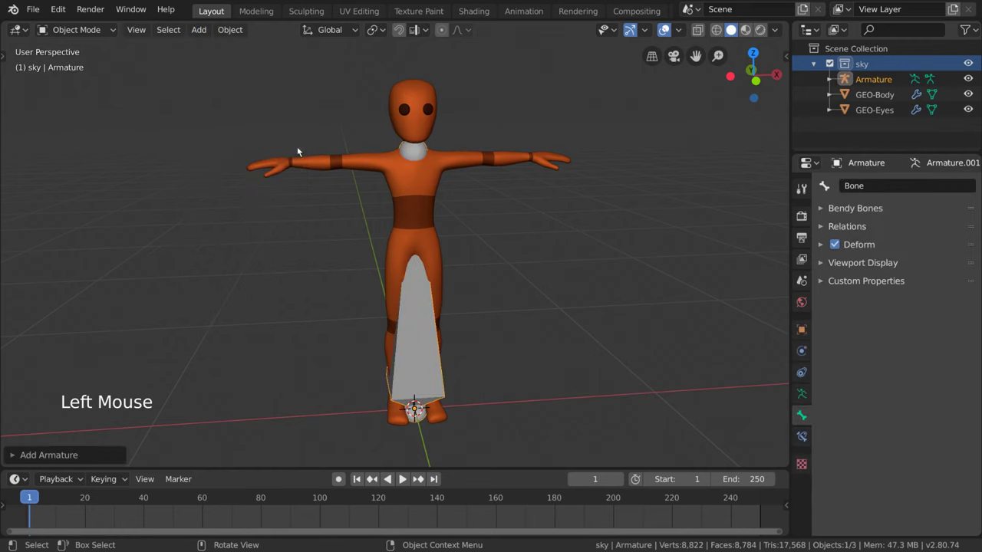
key("Tab")
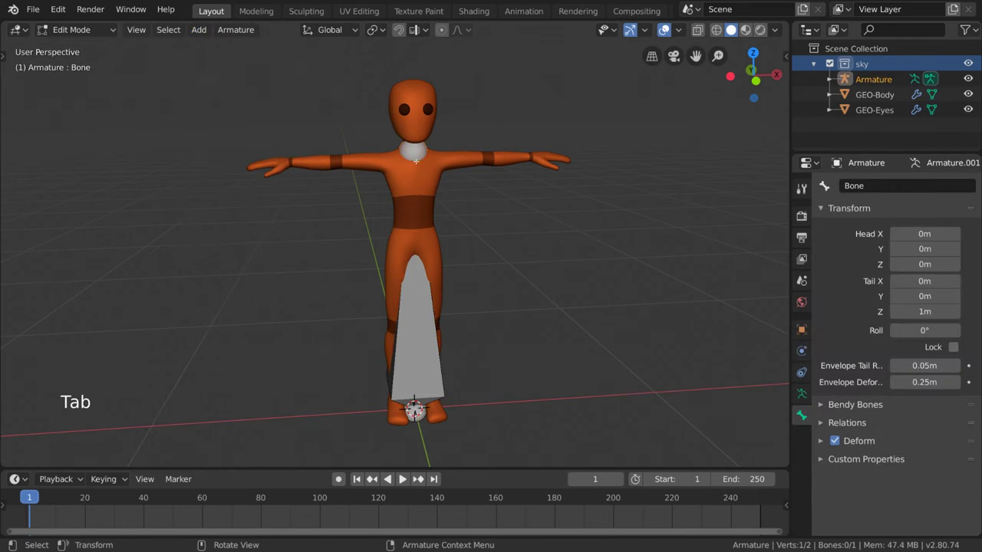
left_click(413, 156)
key("g")
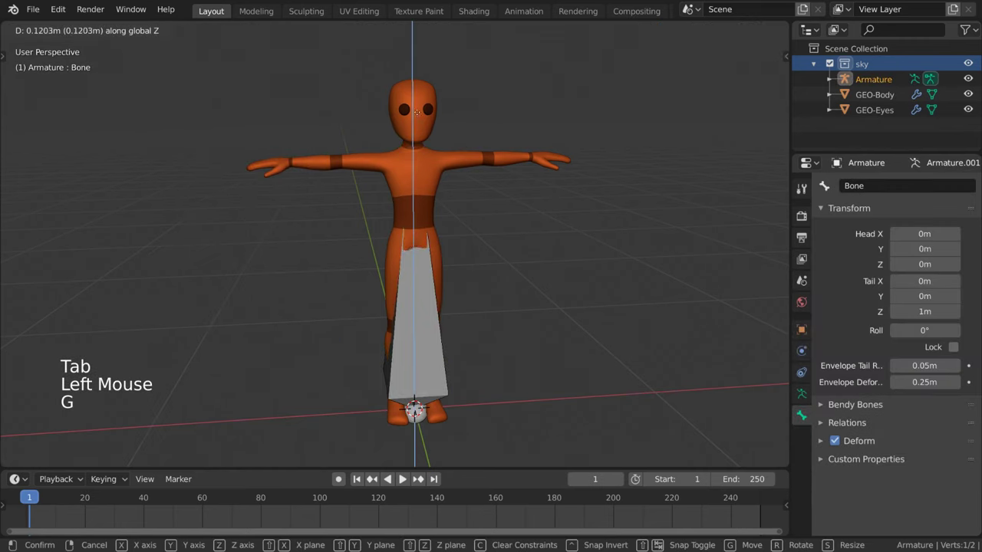
left_click(420, 83)
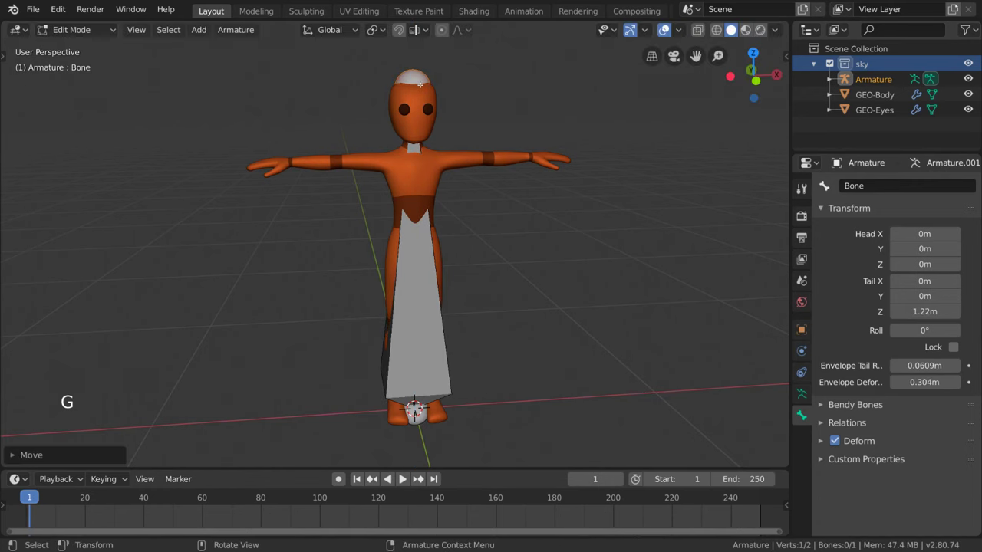
middle_click_drag(453, 245, 468, 264)
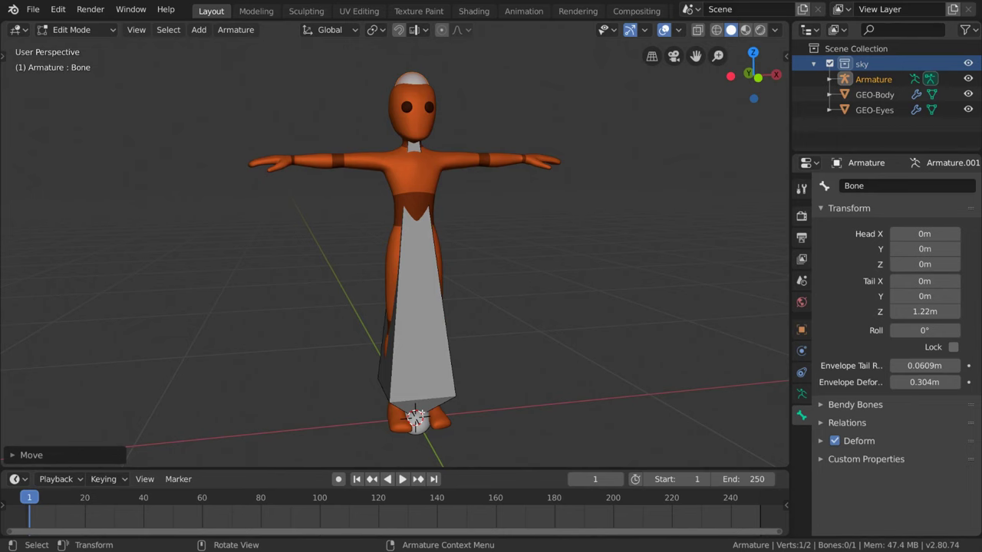
Move the bone's base joint up to hip height, 0.69 m.
left_click(423, 435)
key("g")
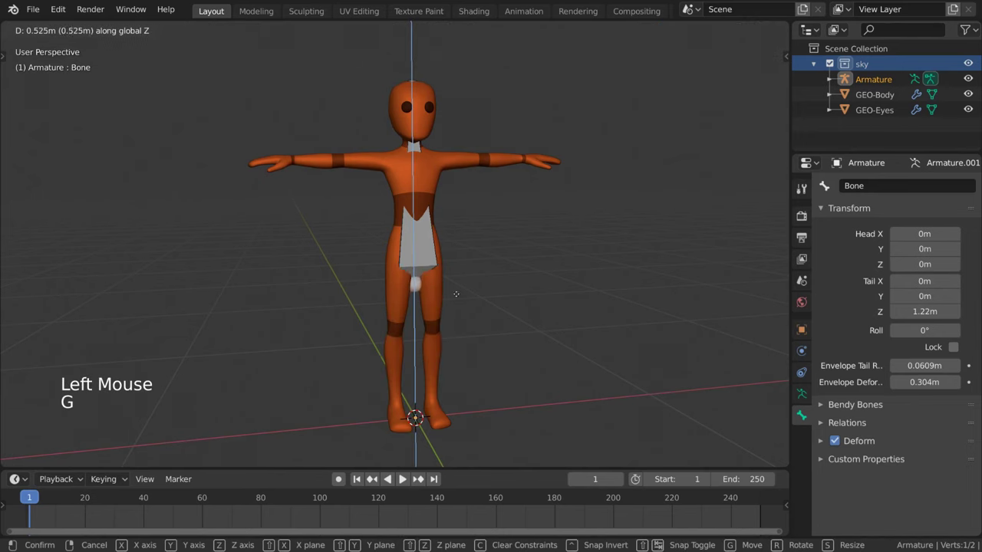
left_click(456, 253)
middle_click_drag(473, 253, 442, 243)
Add a single bone, Bone.001, and move it to stand left of the character.
left_click(200, 30)
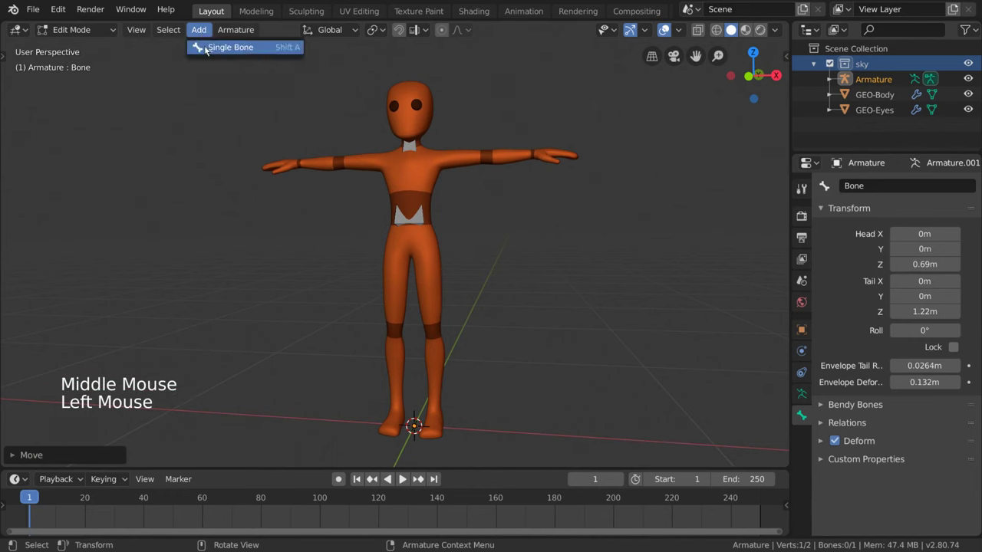
left_click(209, 44)
left_click(461, 353)
key("g")
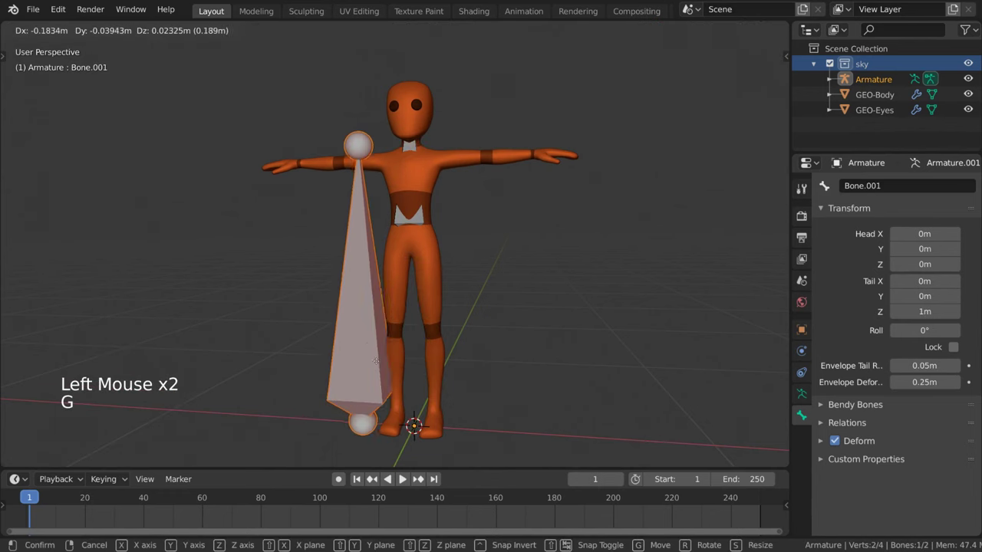
left_click(366, 334)
middle_click_drag(366, 334, 436, 311)
key("g")
left_click(462, 257)
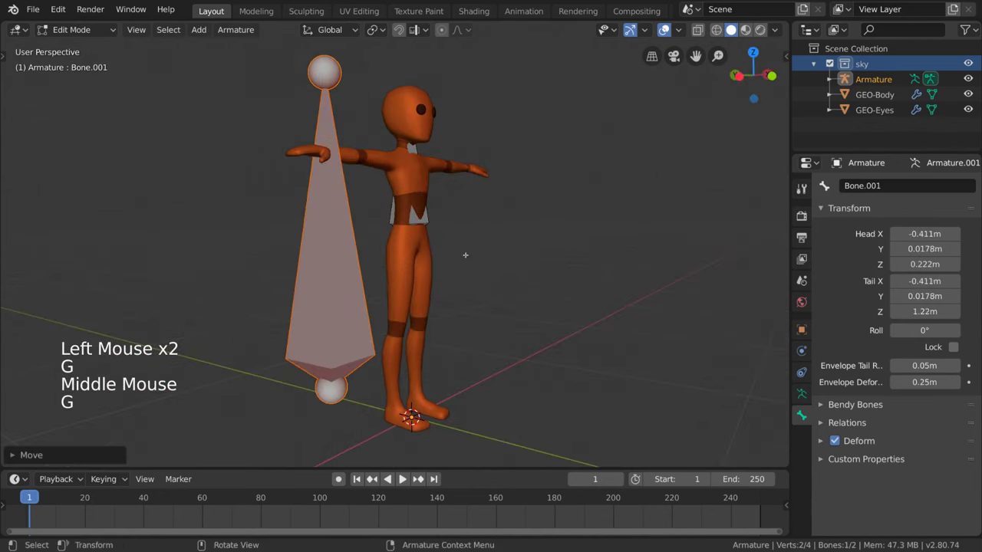
middle_click_drag(463, 256, 429, 256)
Switch the viewport to Wireframe and select both the new bone and the spine bone.
key("z")
left_click(344, 265)
mouse_move(310, 263)
middle_mouse_down()
mouse_move(465, 281)
mouse_move(405, 244)
mouse_move(418, 264)
mouse_move(541, 272)
middle_mouse_up()
left_click(405, 244, "shift")
left_click(405, 249, "shift")
scroll(476, 268, "down", 1)
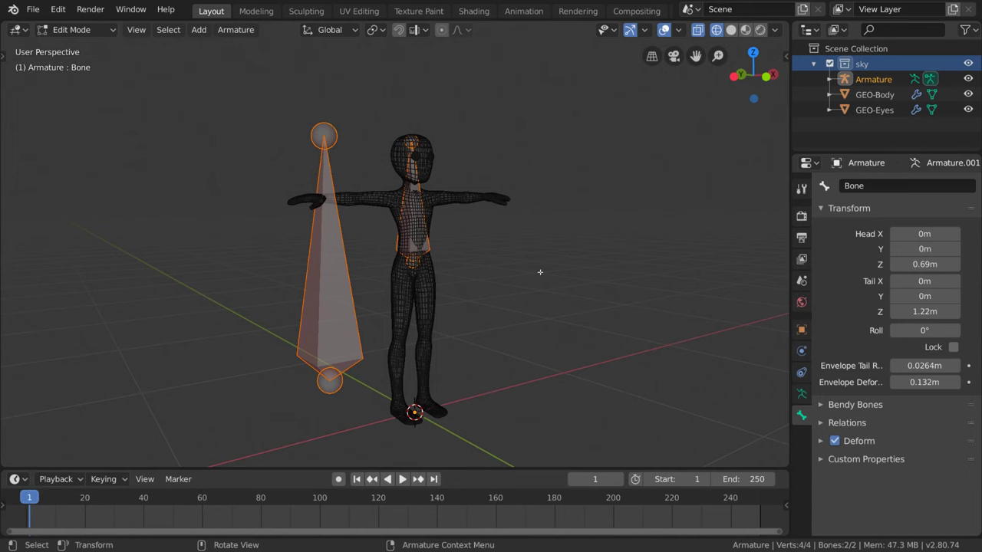
Parent Bone.001 to the spine bone with Ctrl+P > Connected.
key("ctrl+p")
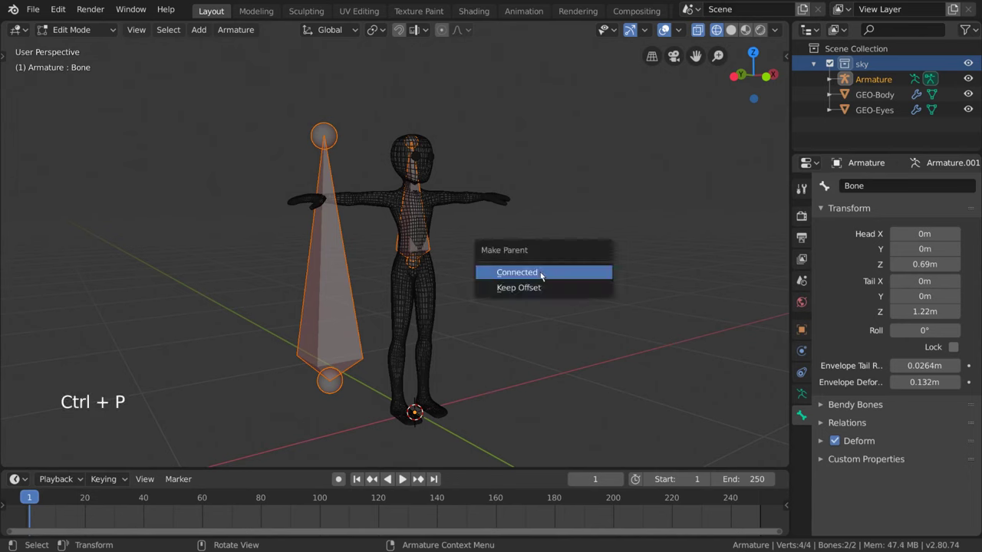
left_click(601, 273)
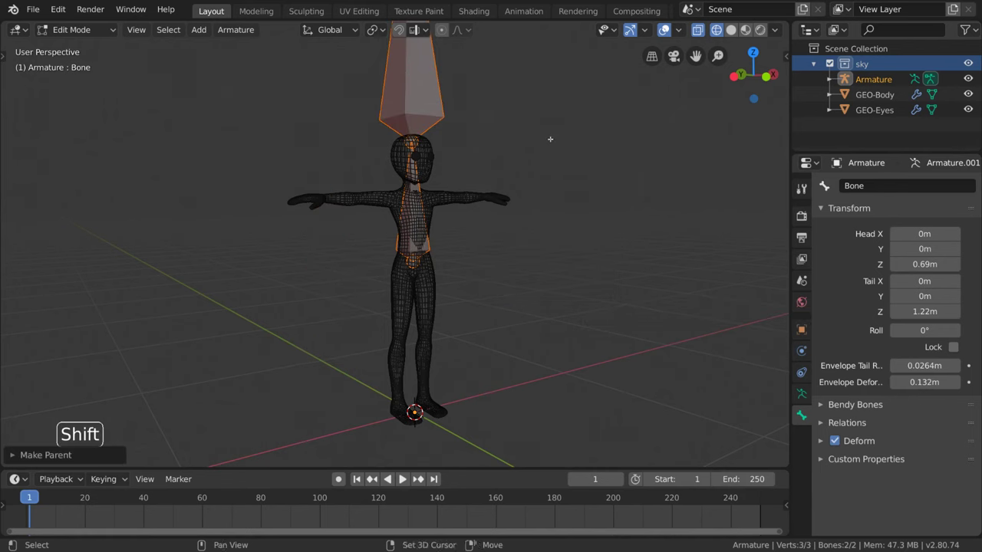
scroll(554, 302, "down", 2)
middle_click_drag(550, 139, 429, 197, "shift")
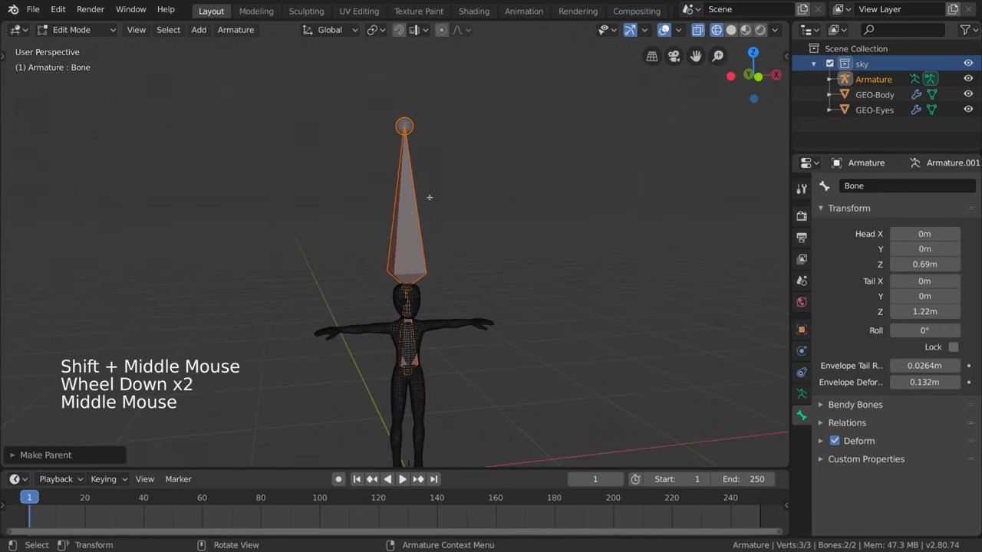
Move the top bone's tip down and reposition the top bone onto the centre line.
left_click(404, 127)
middle_click_drag(404, 126, 417, 80, "shift")
key("g")
left_click(515, 373)
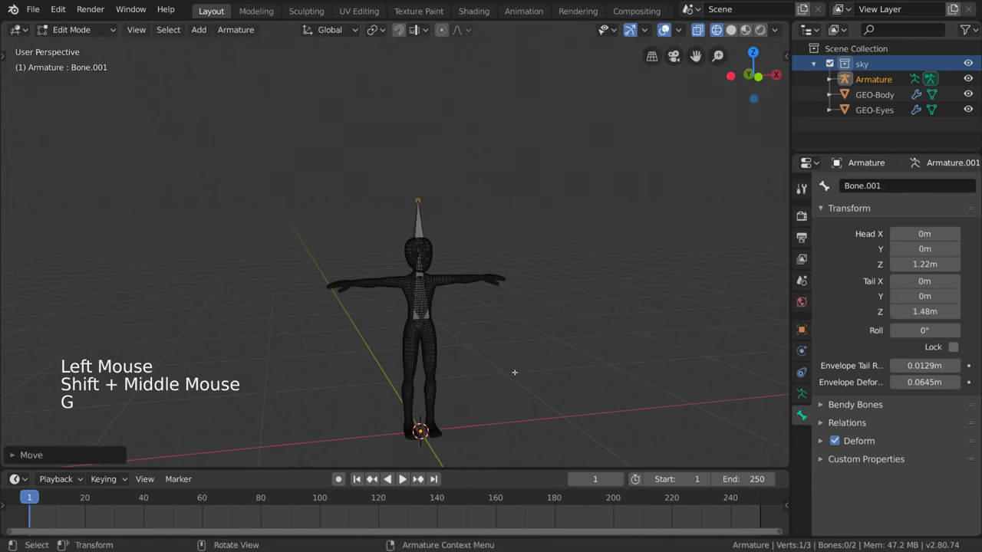
middle_click_drag(515, 373, 502, 300, "shift")
scroll(501, 300, "up", 3)
left_click(439, 201, "shift")
key("g")
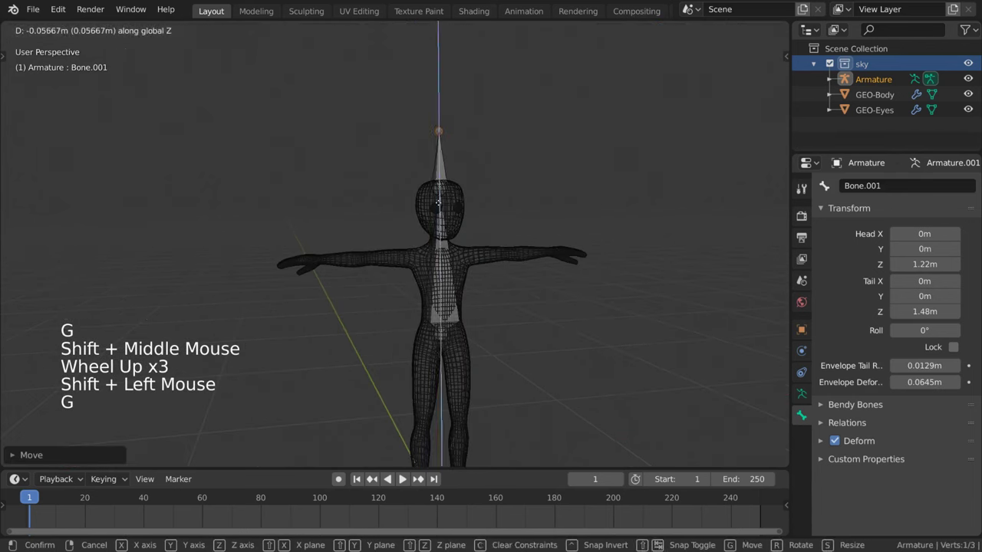
left_click(439, 202)
Lower the spine bone's tip to Z 0.969 m and adjust the joint above it vertically.
left_click(444, 285, "shift")
middle_click_drag(444, 285, 426, 223)
key("g")
left_click(442, 264)
left_click(439, 261)
key("g")
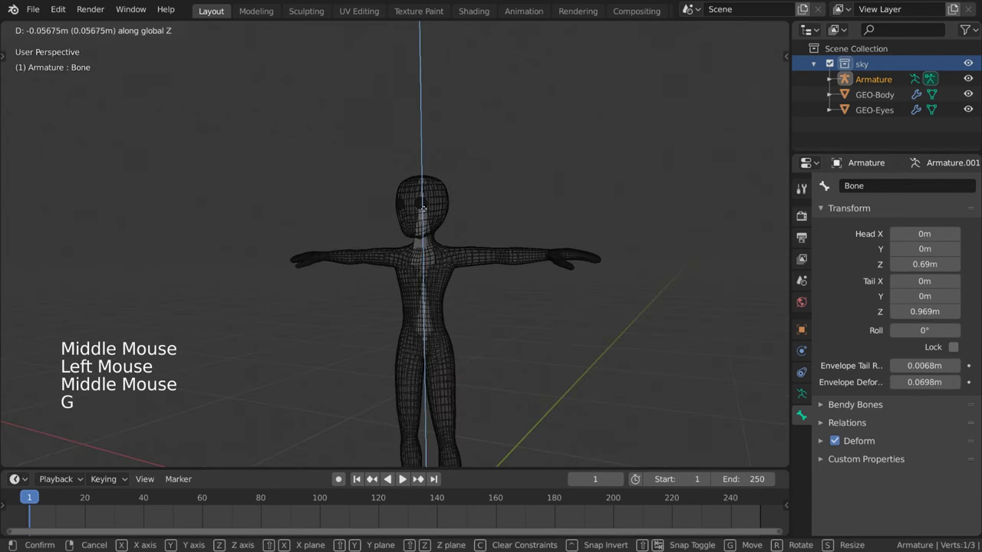
left_click(423, 208)
left_click(422, 209)
Parent the side bone Bone.001 to the spine bone with Keep Offset, leaving it in place.
key("g")
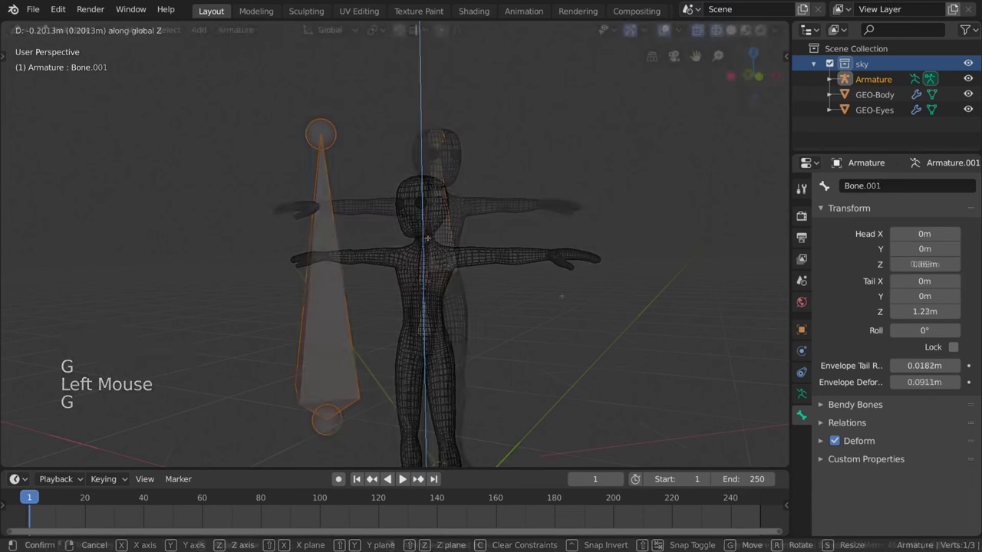
key("ctrl+p")
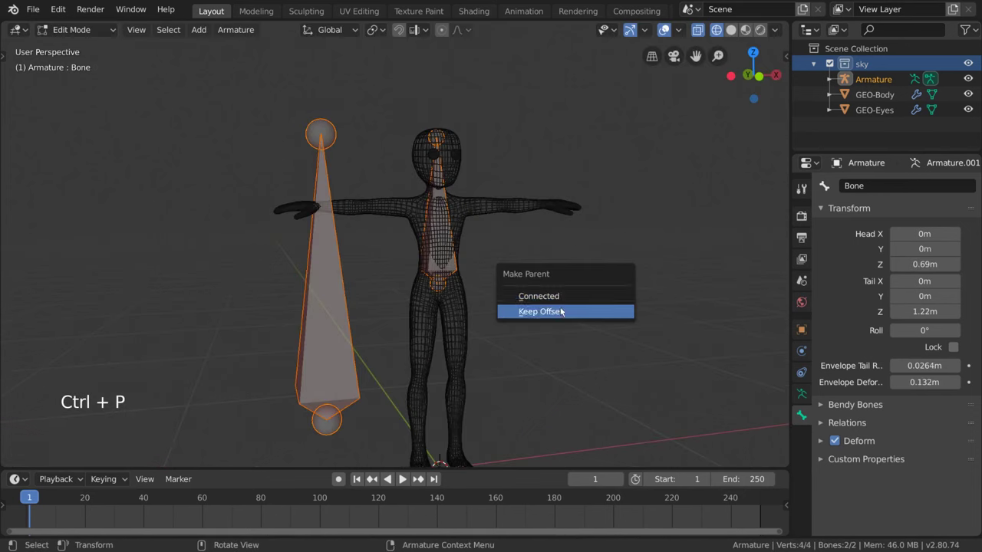
left_click(561, 312)
left_click(356, 275)
key("g")
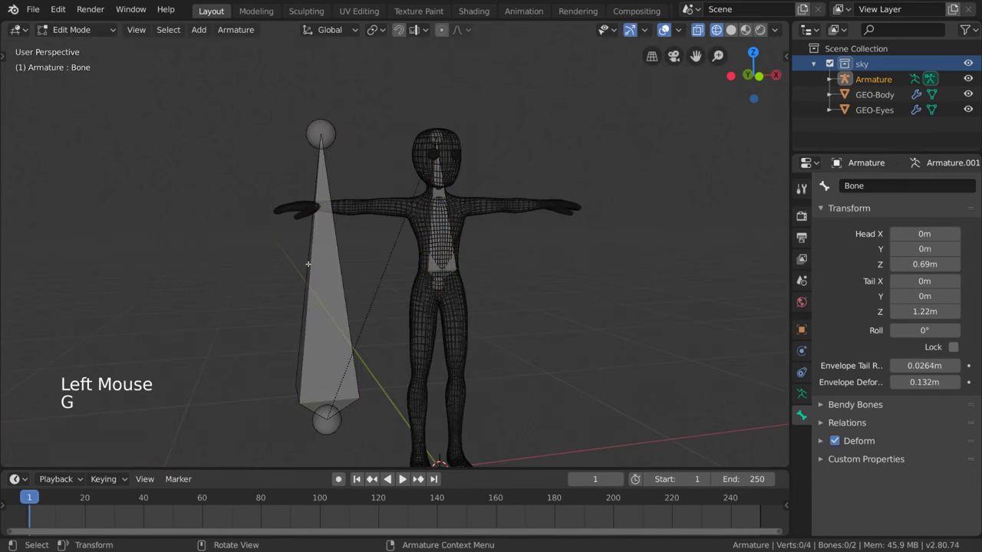
left_click(342, 319)
left_click(337, 331)
left_click(337, 332)
key("g")
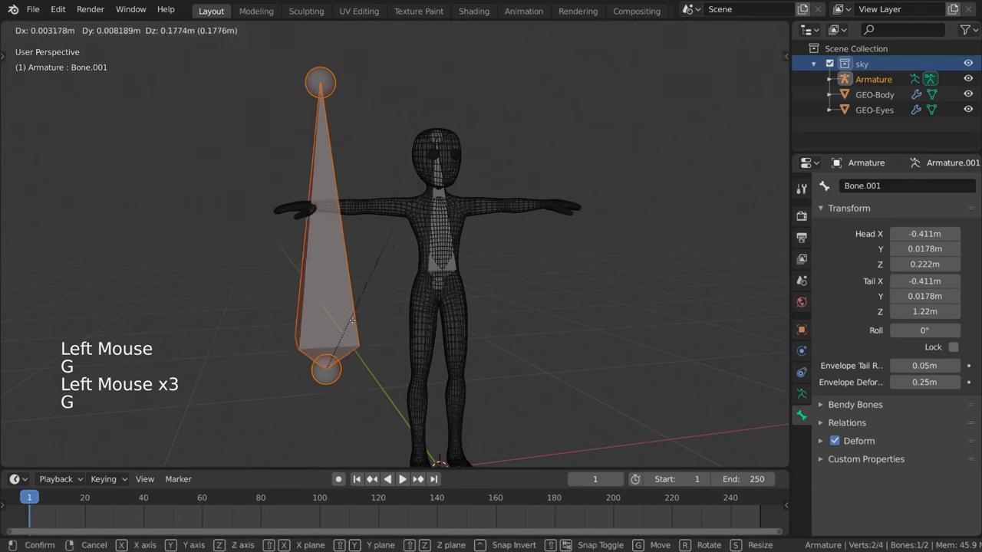
key("Escape")
key("Tab")
In Pose Mode, test-rotate the spine bone and Bone.001, cancel both, and return to Edit Mode.
key("ctrl+Tab")
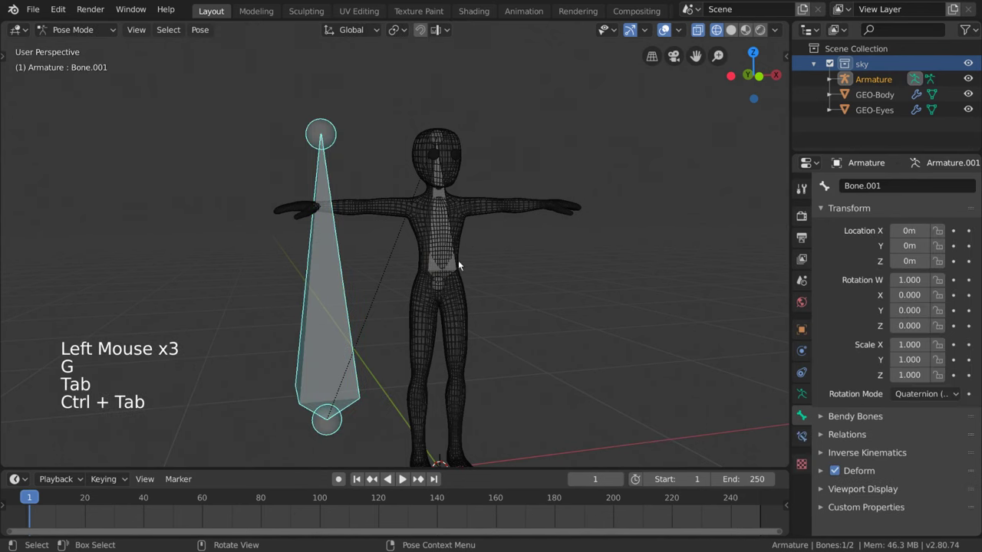
left_click(458, 262)
key("r")
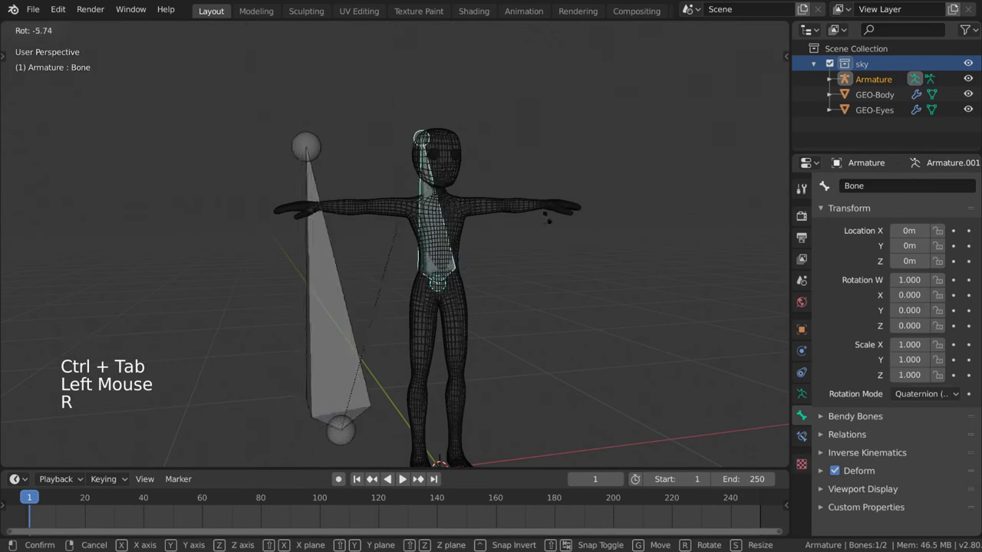
key("Escape")
left_click(320, 299)
left_click(316, 382)
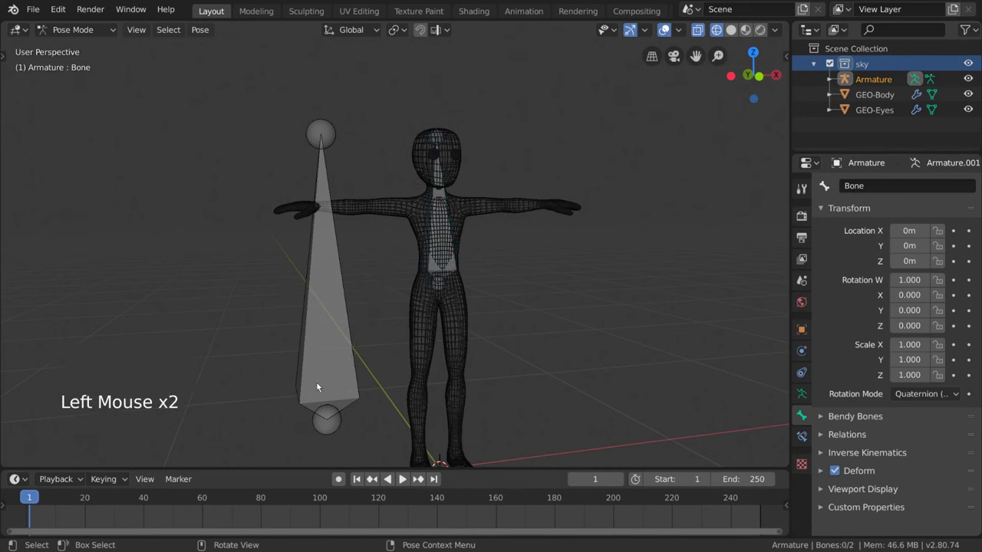
left_click(316, 382)
key("r")
key("Escape")
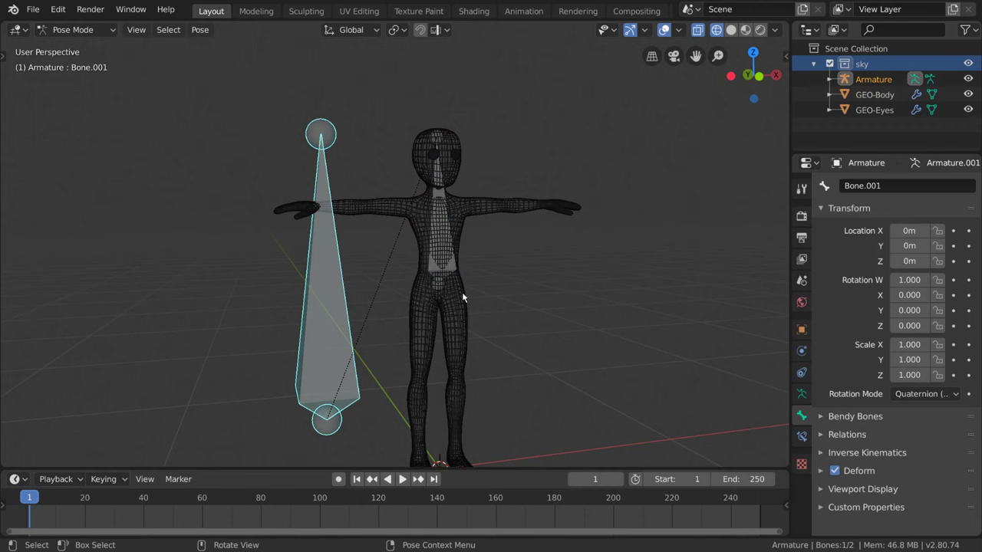
key("Tab")
left_click(340, 317)
Select the spine bone in the chest and apply Subdivide to it.
key("g")
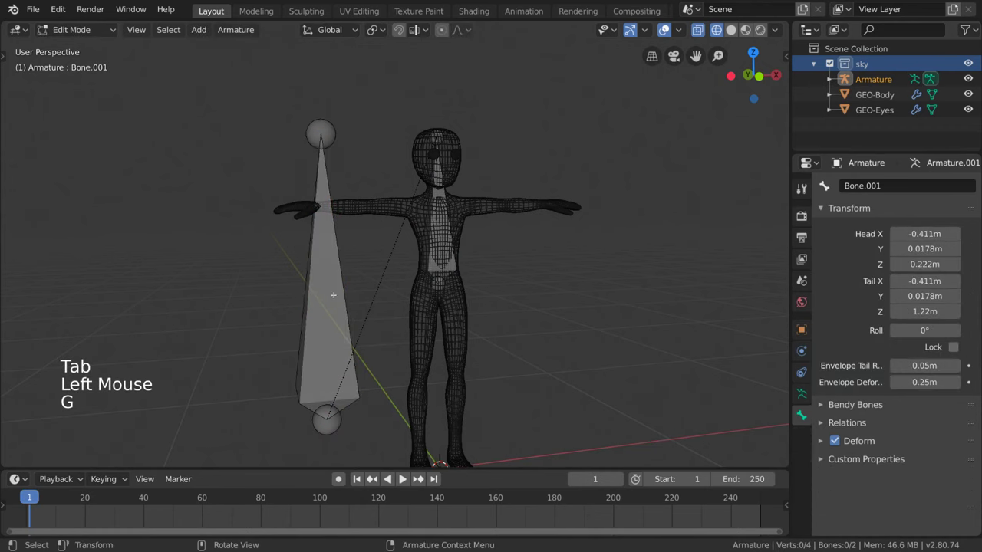
left_click(397, 303)
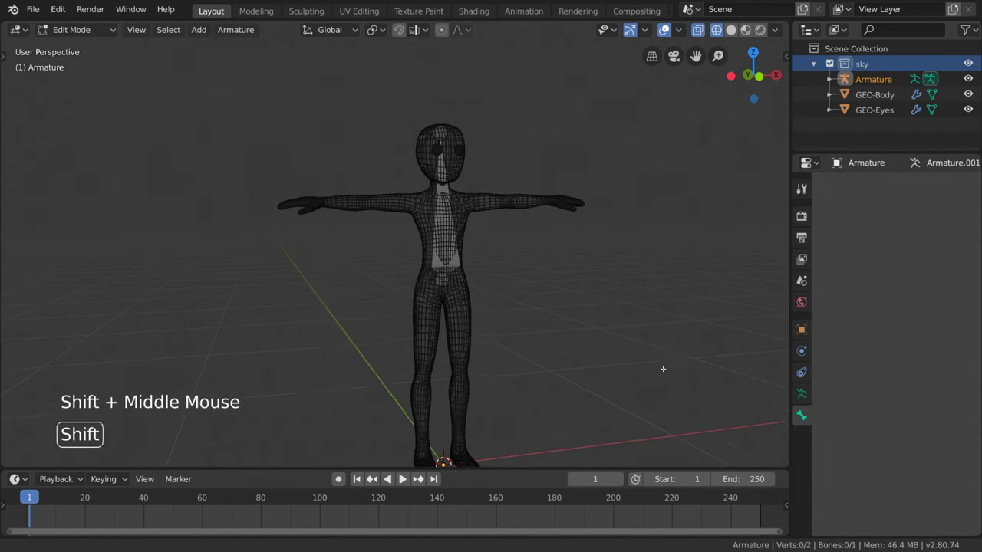
middle_click_drag(662, 368, 557, 261, "shift")
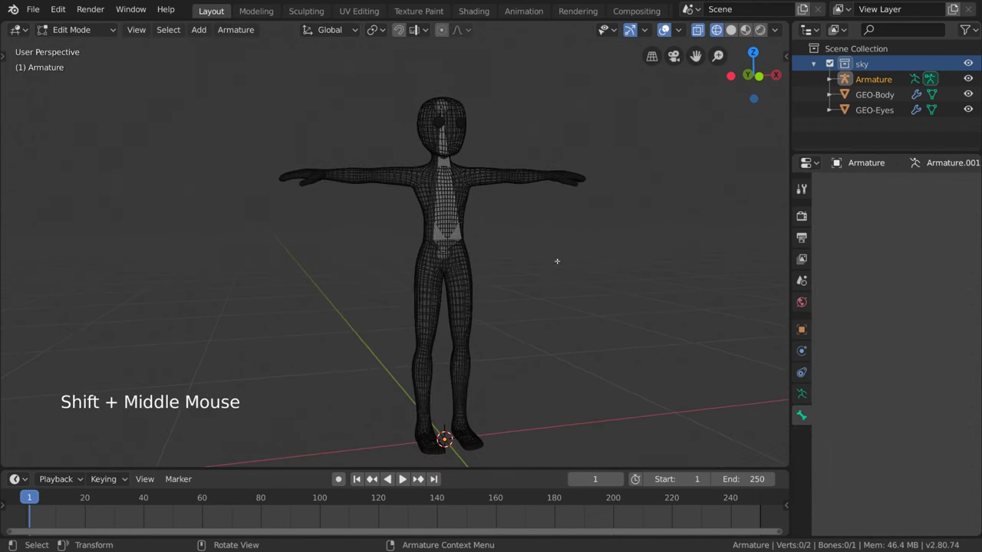
left_click(445, 168)
left_click(458, 238)
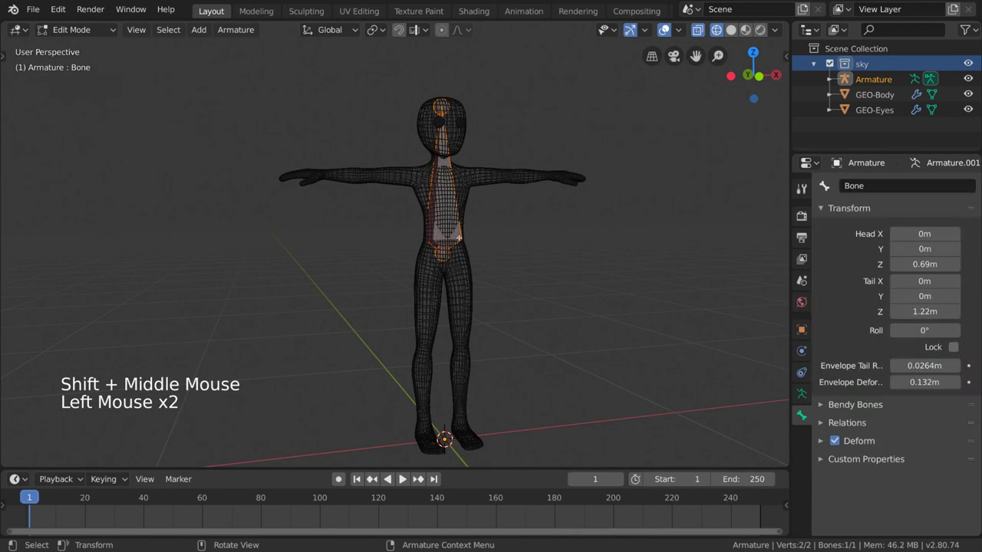
middle_click_drag(458, 238, 460, 210)
middle_click_drag(517, 241, 483, 223, "shift")
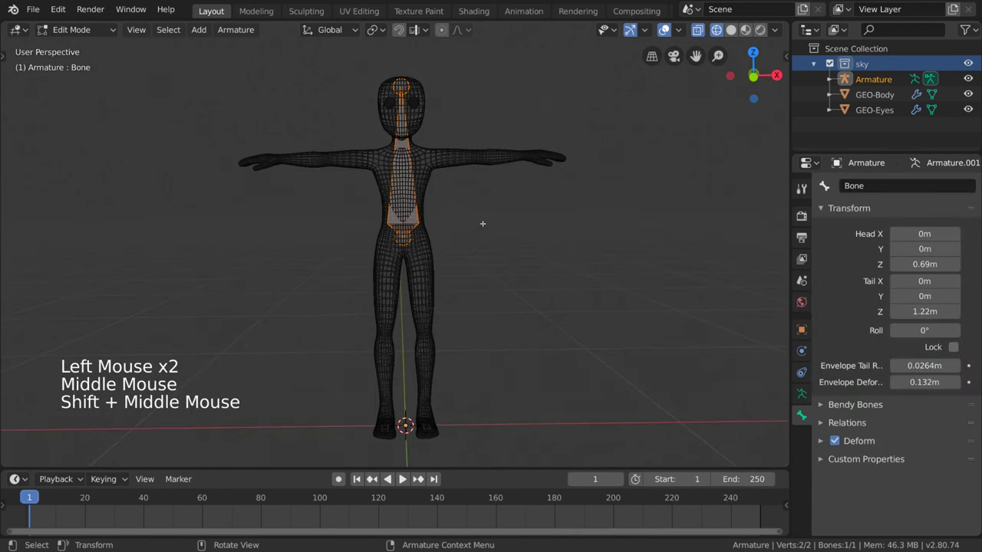
right_click(560, 223)
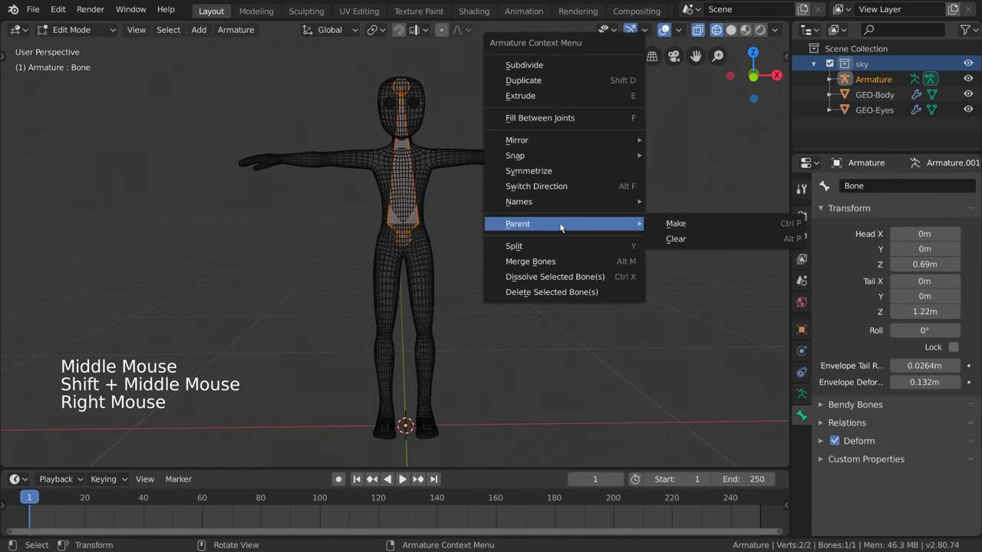
left_click(580, 66)
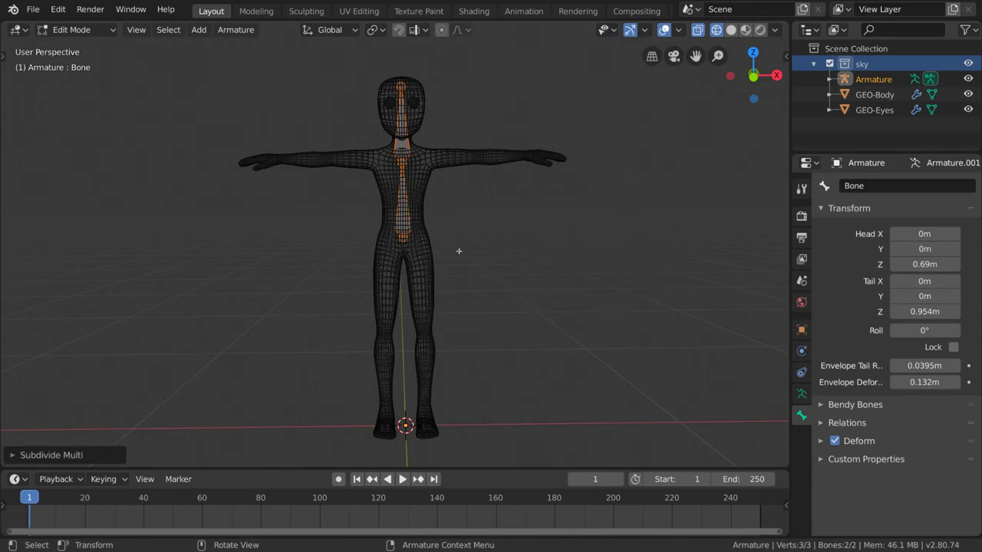
Set the Subdivide Multi Number of Cuts to 2.
middle_click_drag(459, 250, 331, 374)
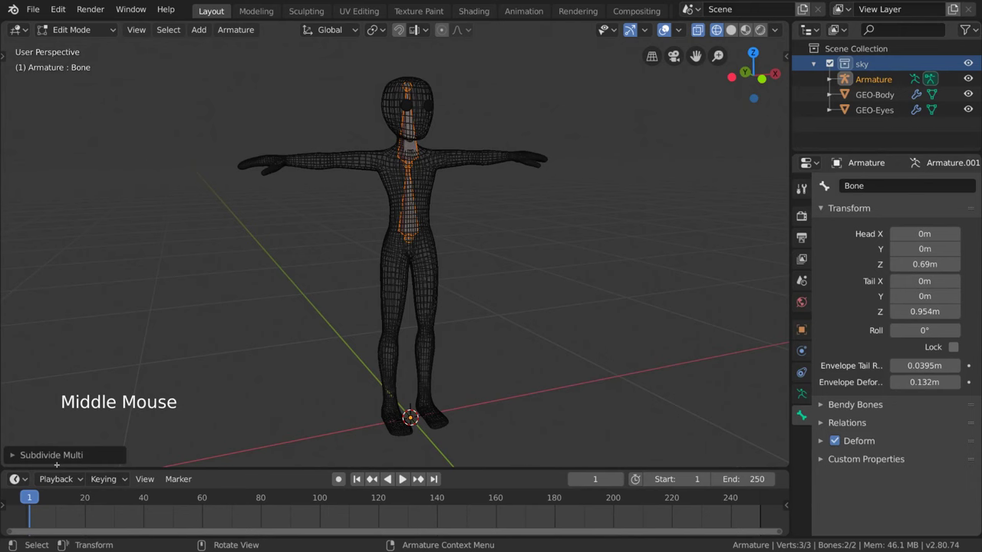
left_click(14, 456)
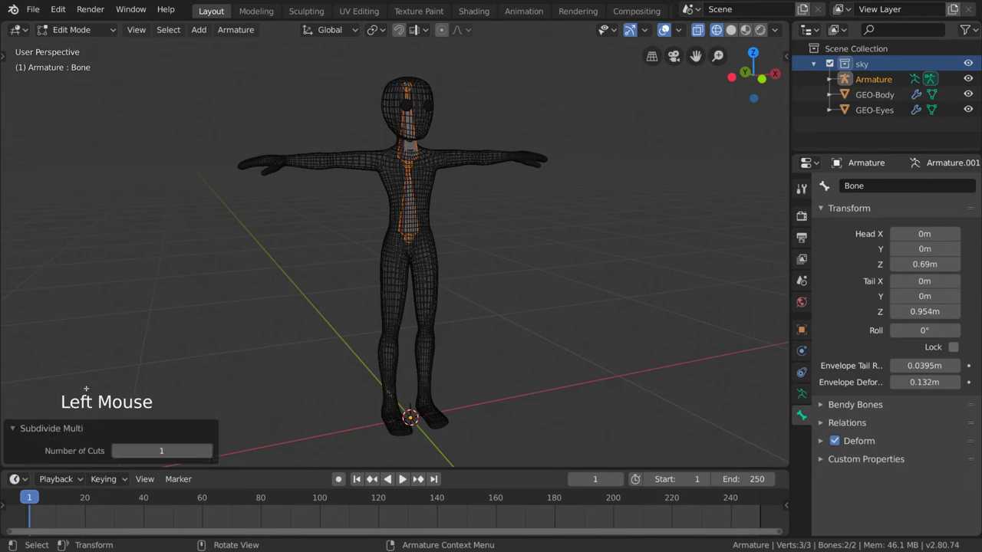
left_click(208, 451)
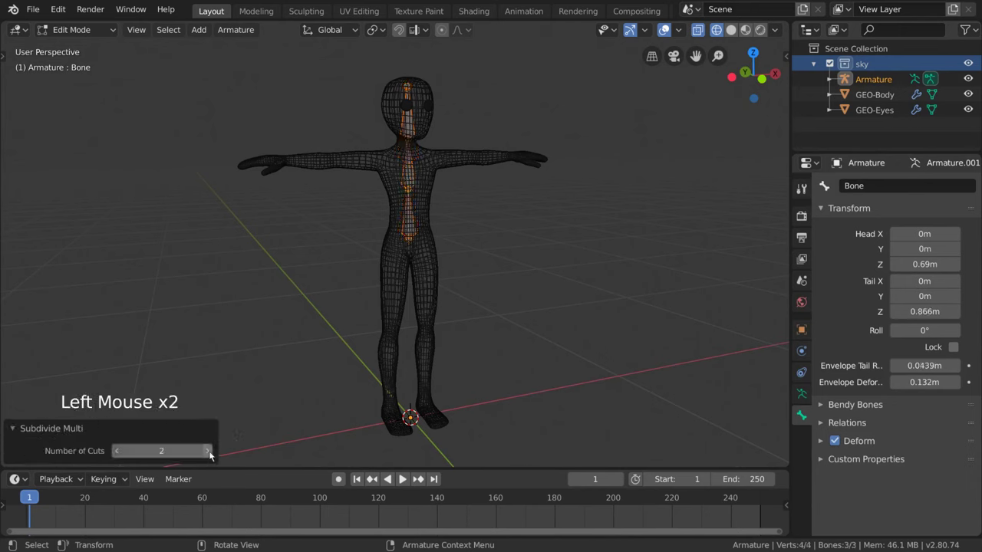
left_click(208, 451)
left_click(208, 451)
left_click(208, 451)
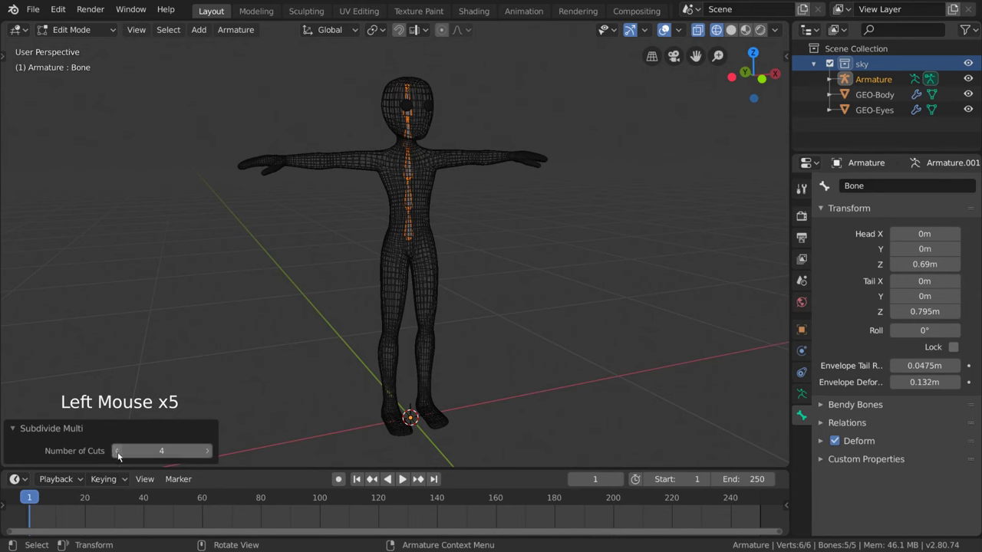
left_click(117, 451)
left_click(118, 451)
left_click(117, 451)
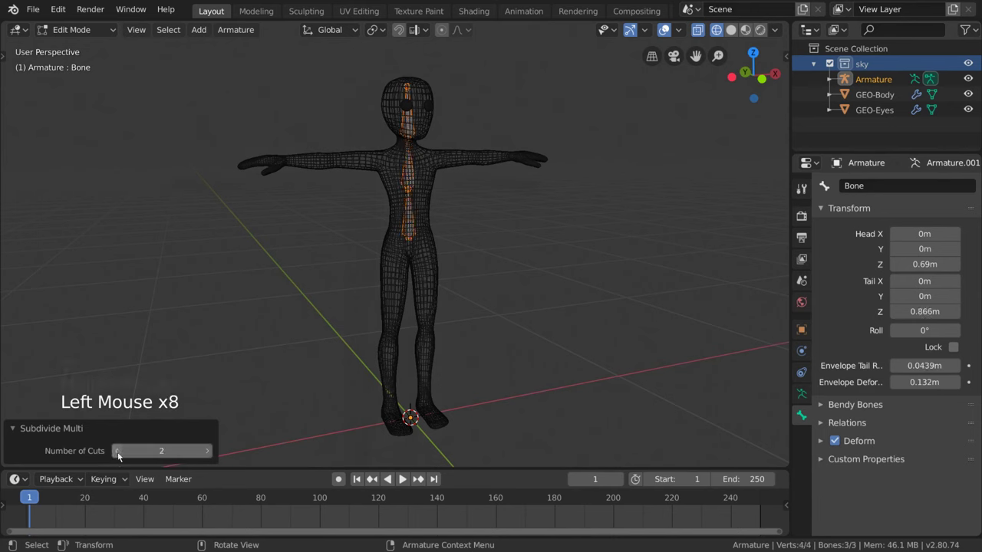
middle_click_drag(368, 292, 389, 209)
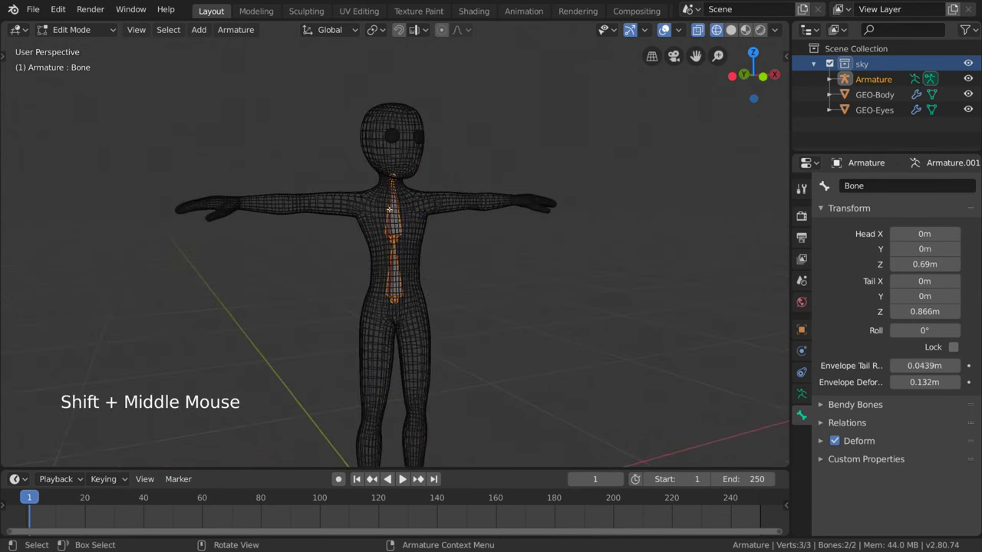
Extrude a vertical bone along Z from the neck bone Bone.002, then undo it.
left_click(385, 175)
middle_click_drag(386, 175, 439, 213)
key("e")
key("z")
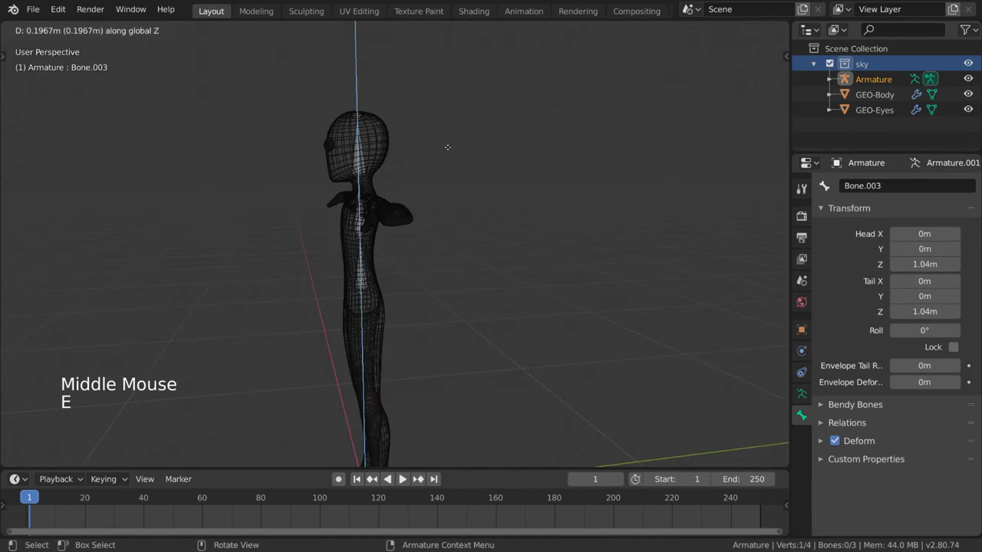
left_click(447, 148)
middle_click_drag(447, 147, 453, 185)
key("ctrl+z")
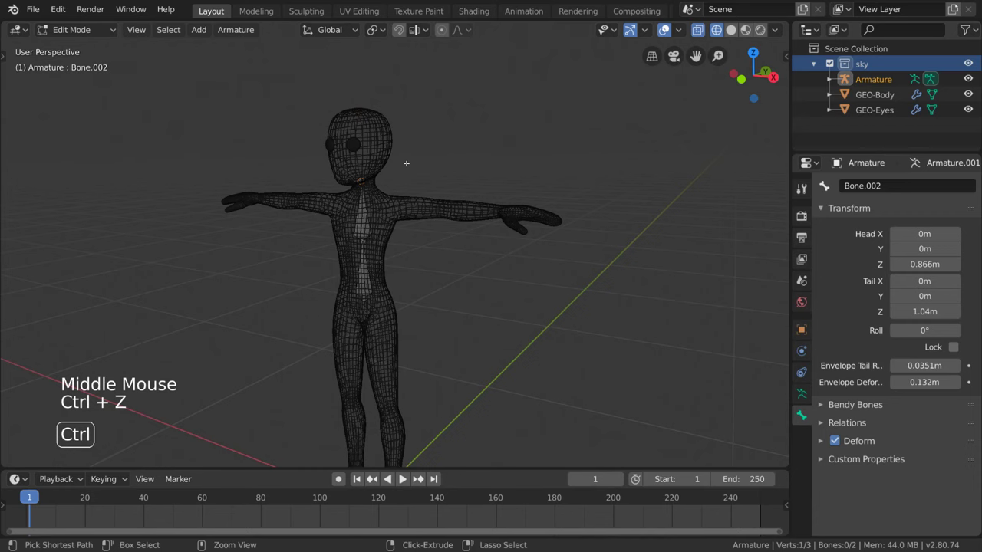
With the Extrude to Cursor tool, drag a new bone up from the neck through the head.
left_click(4, 56)
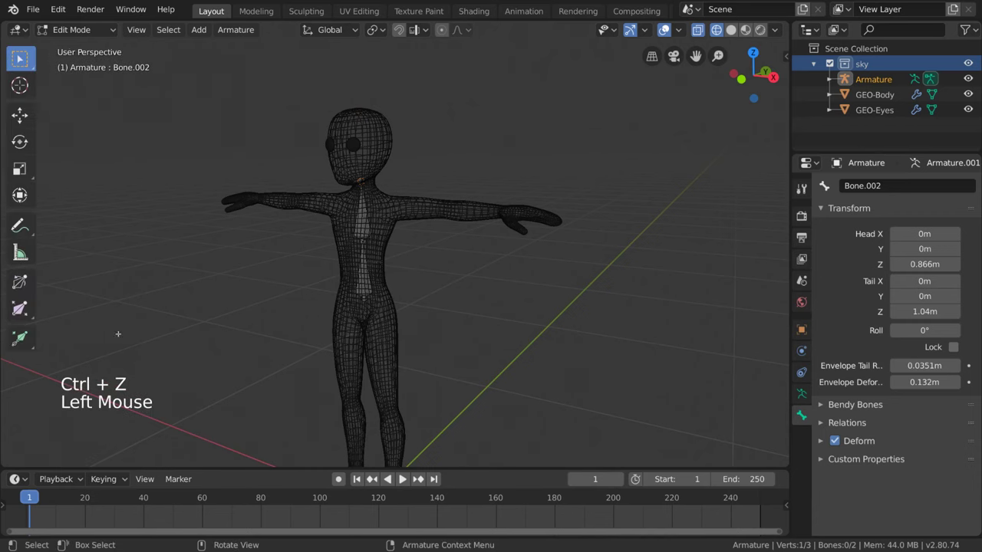
left_click(21, 338)
middle_click_drag(387, 241, 439, 218)
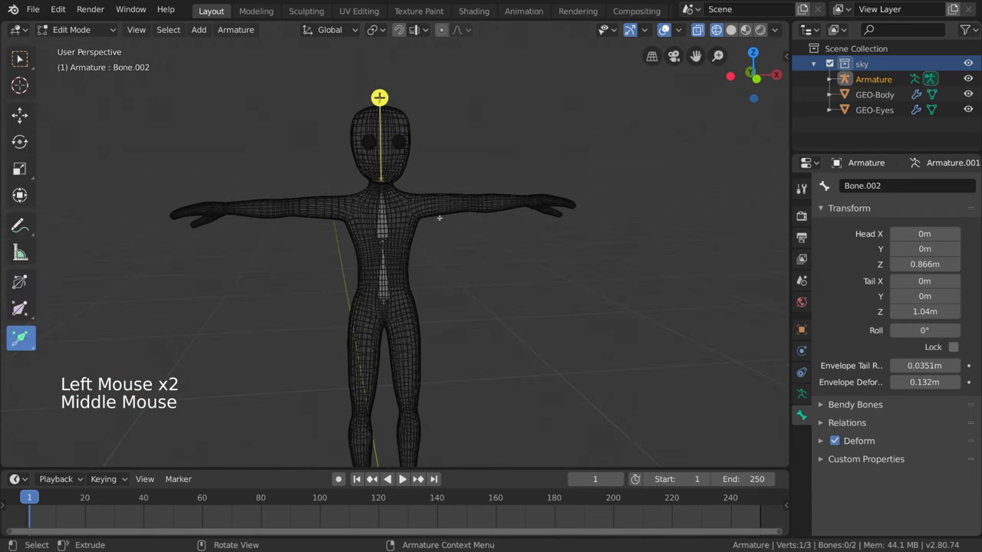
left_click_drag(379, 97, 385, 65)
left_click_drag(395, 30, 399, 462)
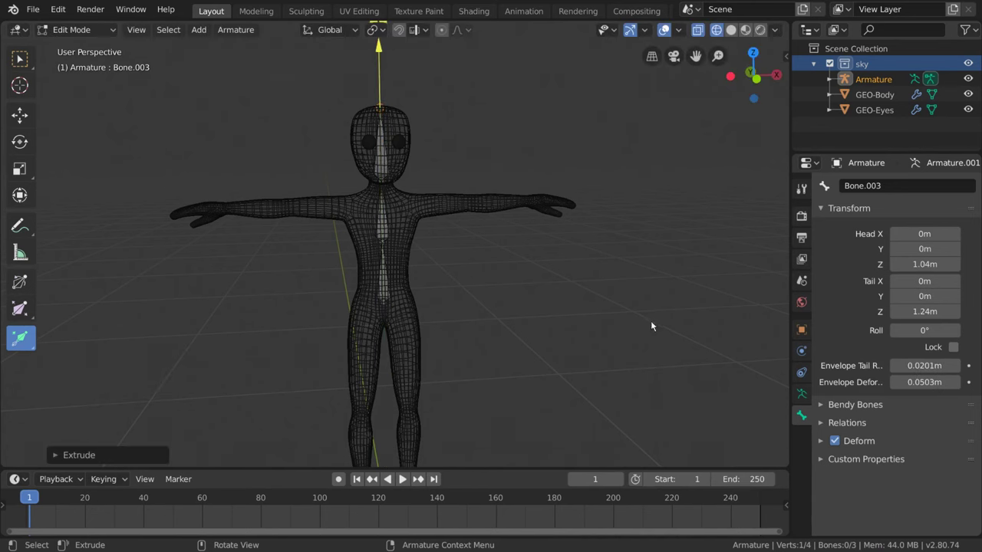
middle_click_drag(651, 321, 596, 344)
Drag another bone from Bone.002's tip and undo the one that went down the body.
scroll(587, 340, "up", 2)
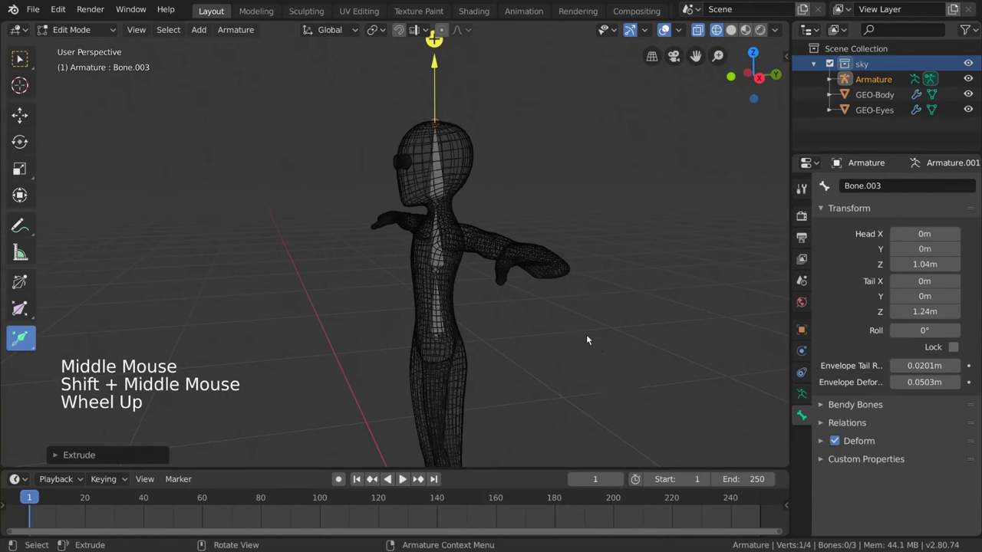
left_click(437, 209)
middle_click_drag(468, 204, 496, 213)
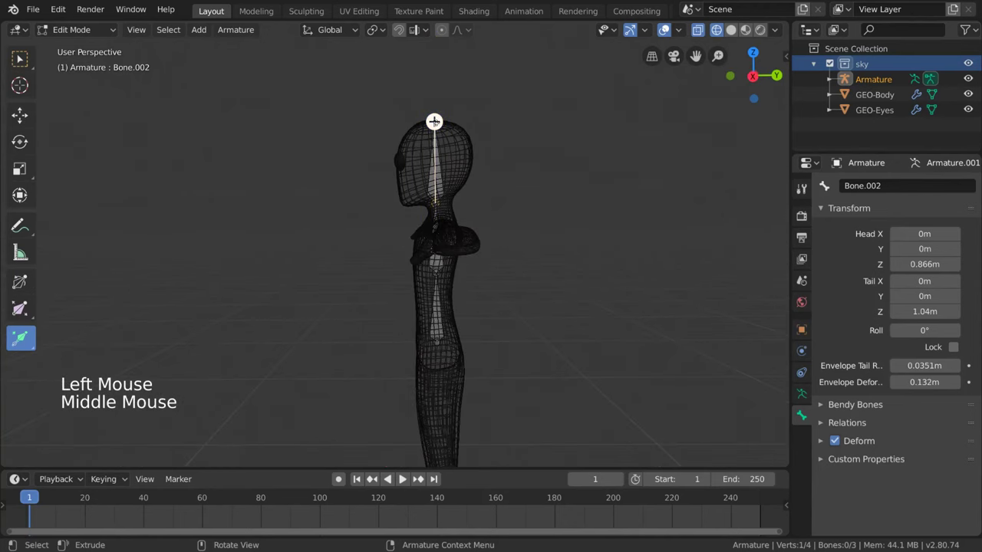
left_click_drag(434, 121, 498, 114)
left_click_drag(522, 163, 514, 326)
key("ctrl+z")
Extend a bone from the neck to the head top and extrude one above it to Z 1.51 m.
middle_click_drag(526, 269, 472, 317)
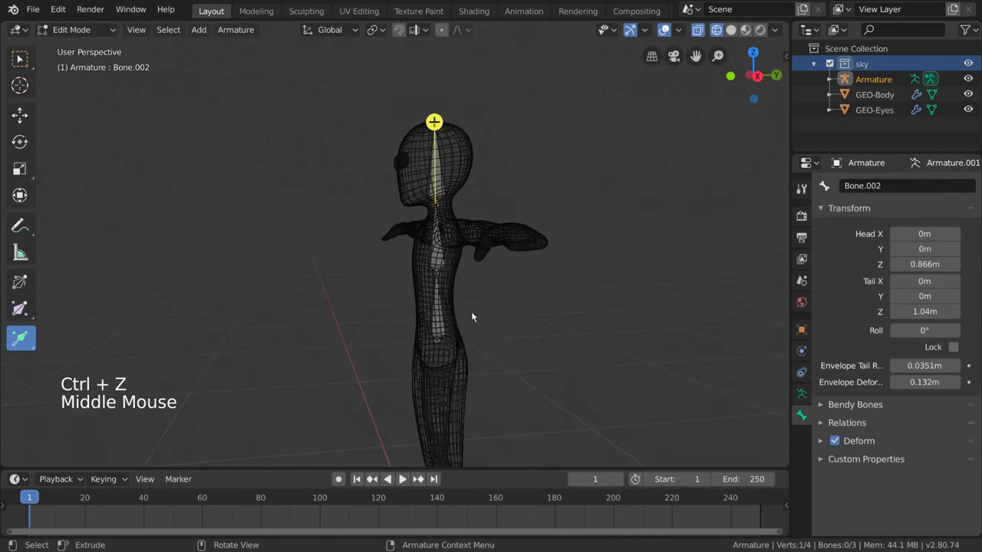
left_click(441, 327)
left_click_drag(434, 121, 434, 38)
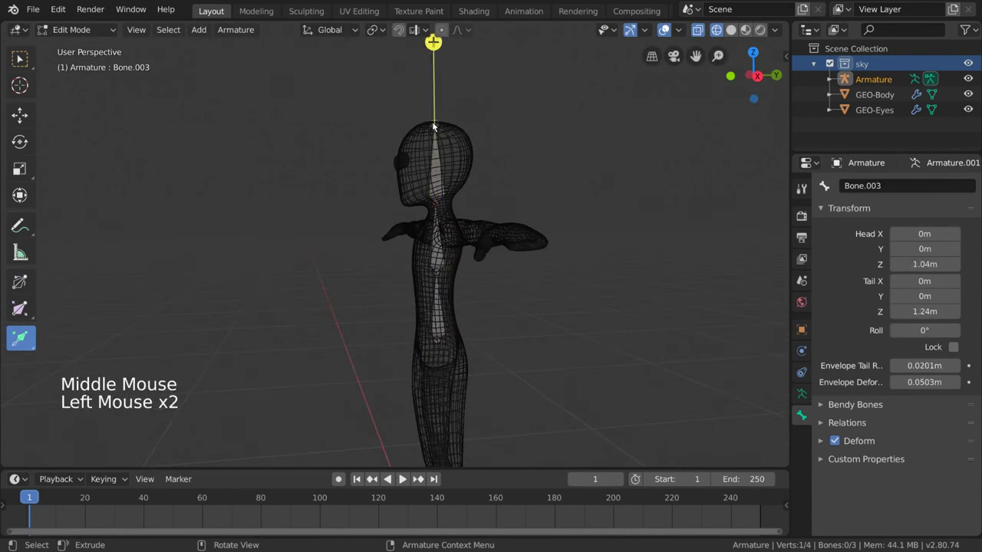
middle_click_drag(469, 146, 484, 219, "shift")
key("e")
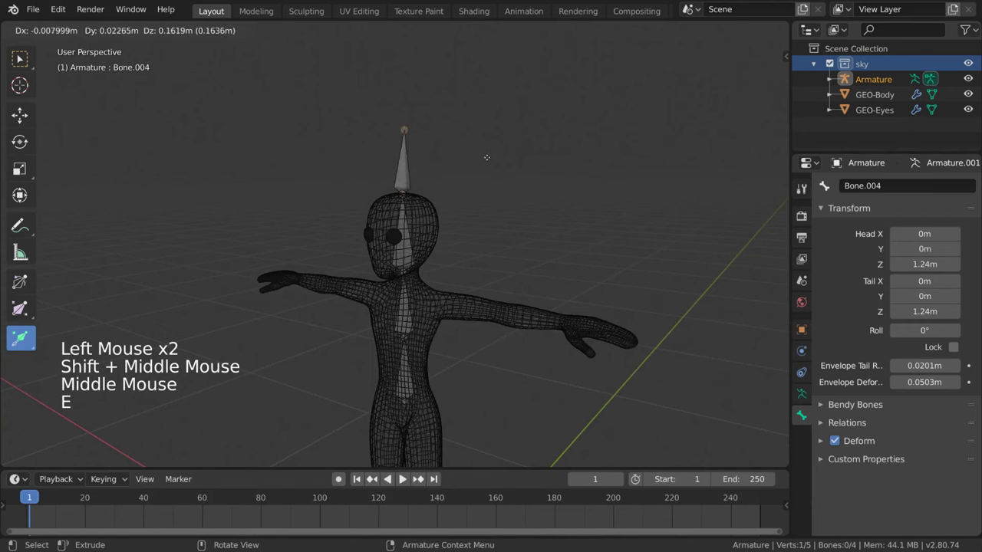
middle_click_drag(486, 126, 433, 204)
Disconnect Bone.004 from the head bone via Parent > Clear > Disconnect Bone.
left_click(394, 170)
key("g")
right_click(423, 184)
middle_click_drag(434, 204, 388, 213, "shift")
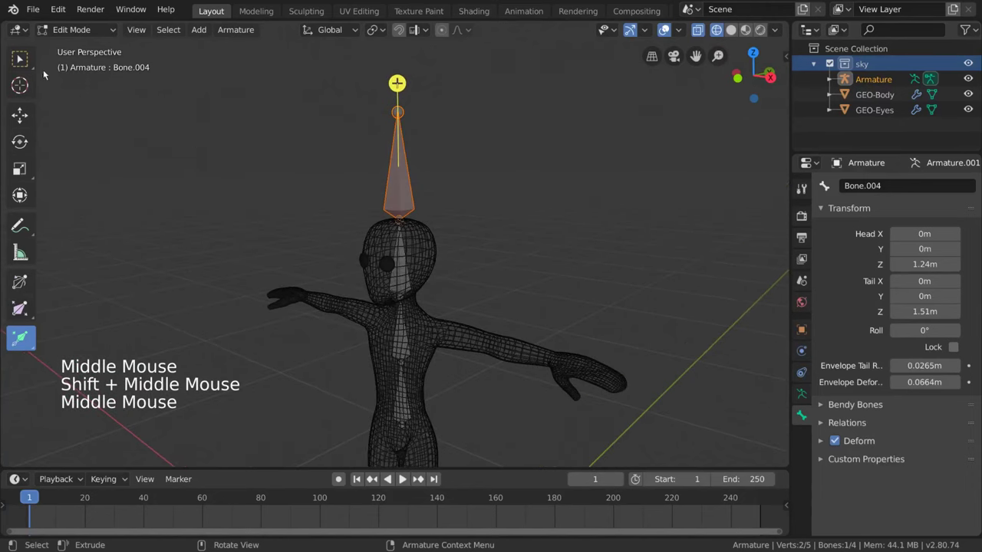
left_click(25, 62)
right_click(278, 185)
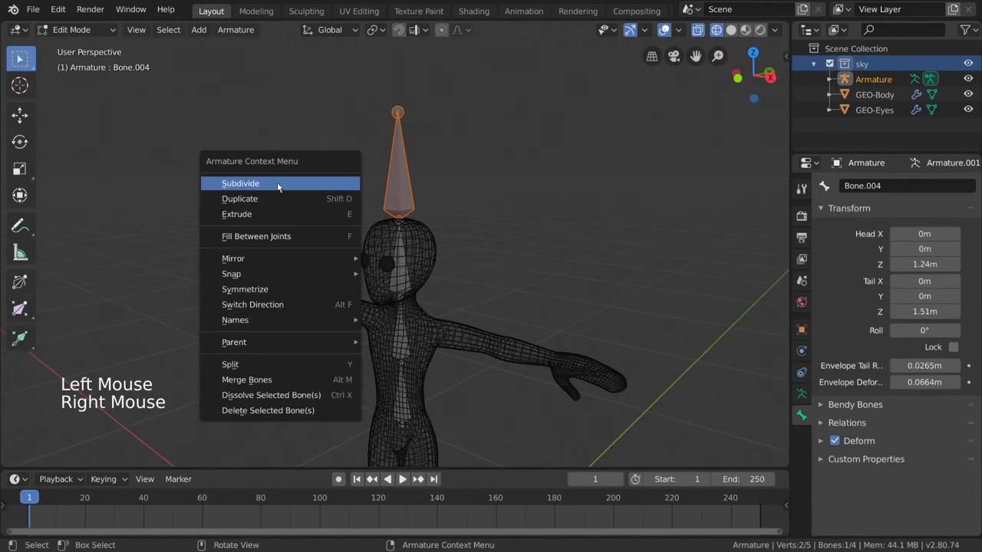
mouse_move(261, 343)
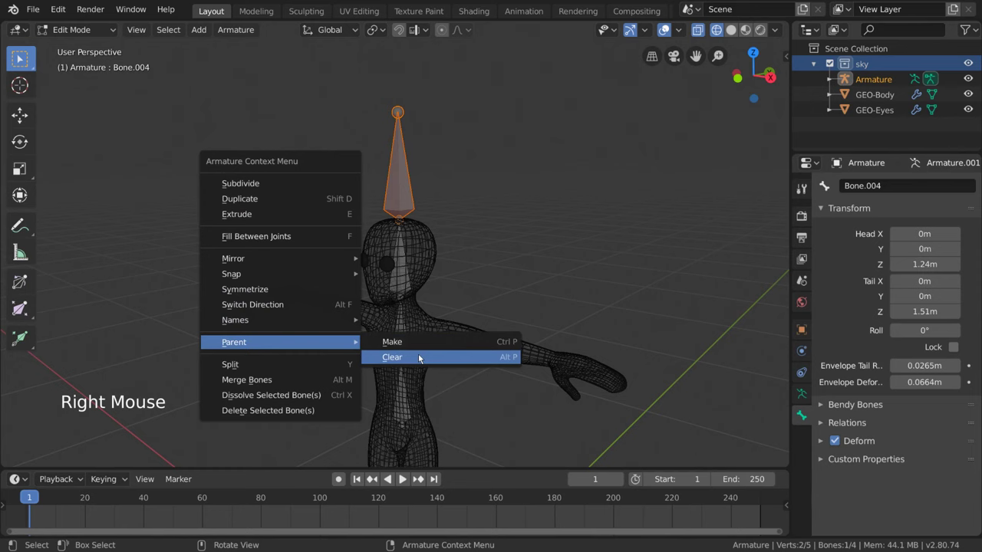
left_click(418, 356)
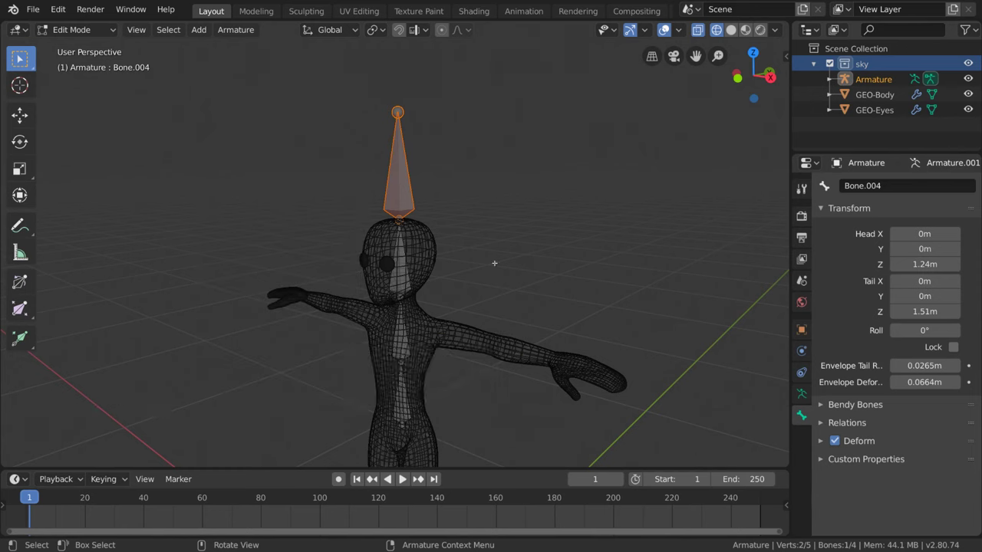
key("alt+p")
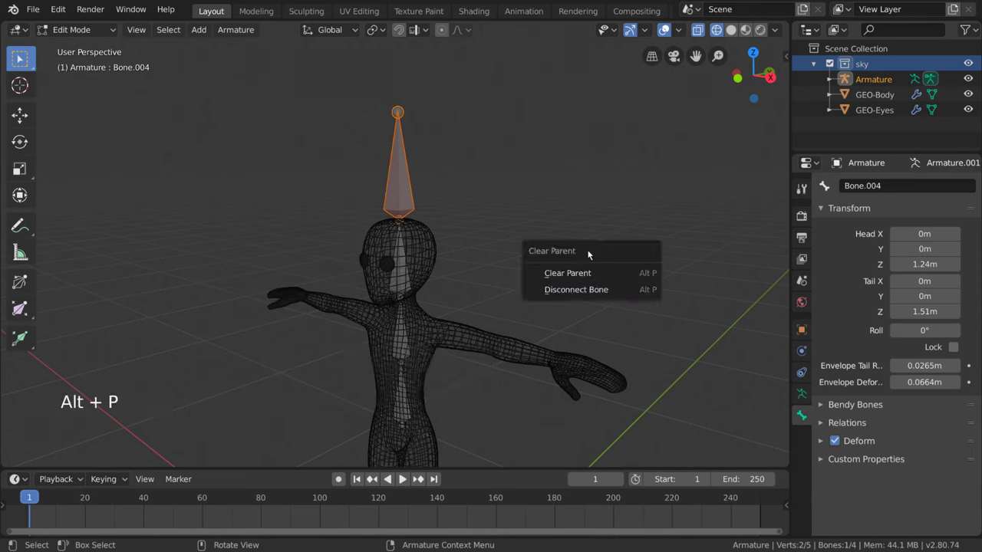
left_click(636, 293)
Move Bone.004 away to float above the head.
middle_click_drag(636, 293, 596, 282)
key("g")
left_click(706, 285)
middle_click_drag(443, 298, 471, 297)
Place the top bone floating above the head, then test-rotate the head bone in Pose Mode.
key("g")
left_click(494, 312)
key("Tab")
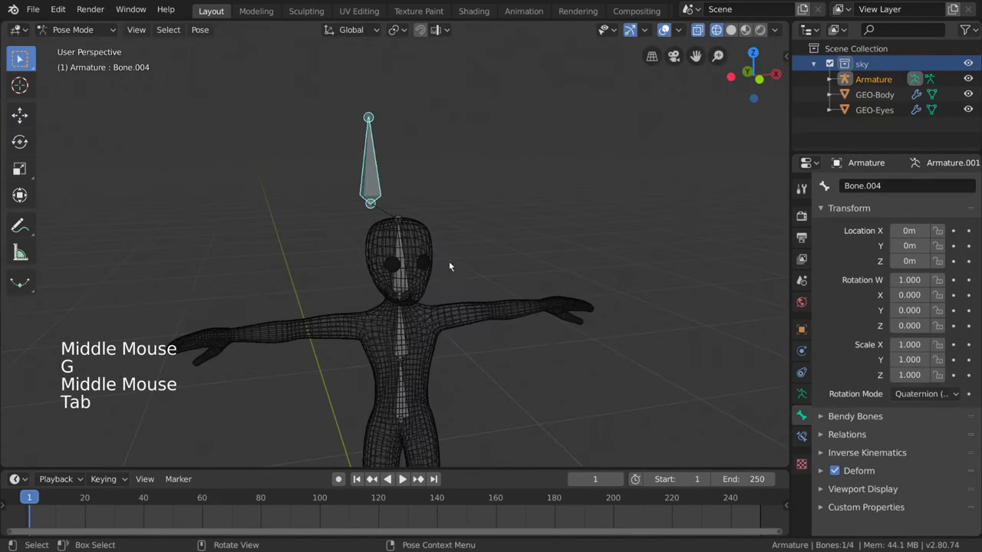
left_click(408, 269)
middle_click_drag(408, 269, 476, 271)
key("r")
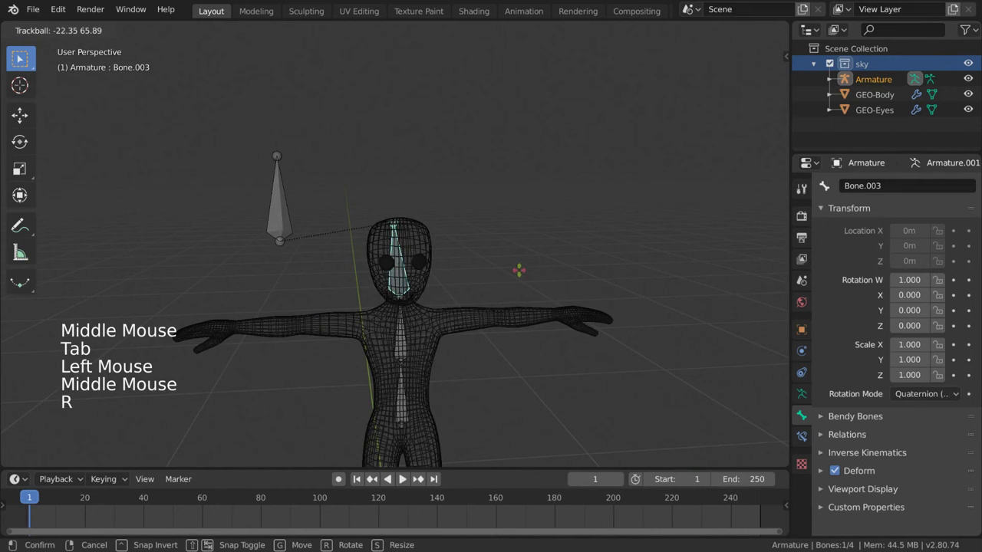
left_click(468, 283)
Test-rotate the chest and lower spine bones, cancelling each rotation.
left_click(400, 339)
key("r")
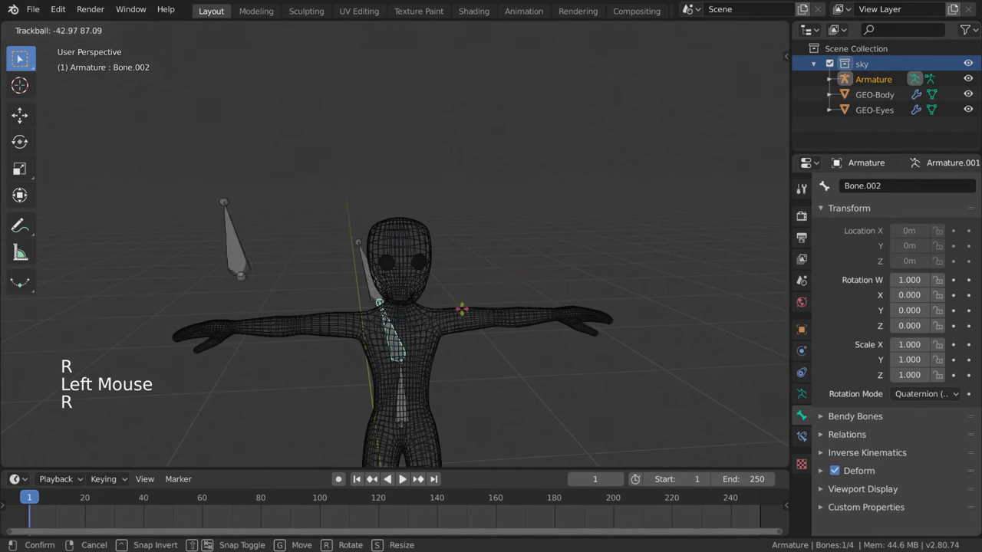
right_click(453, 327)
middle_click_drag(452, 327, 445, 292)
left_click(465, 204)
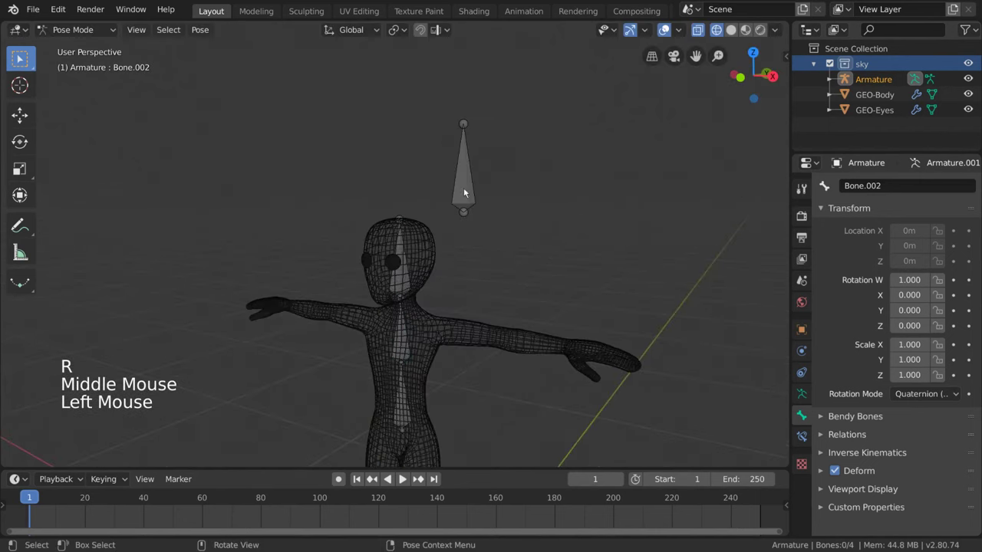
middle_click_drag(465, 204, 471, 230)
left_click(398, 412)
key("r")
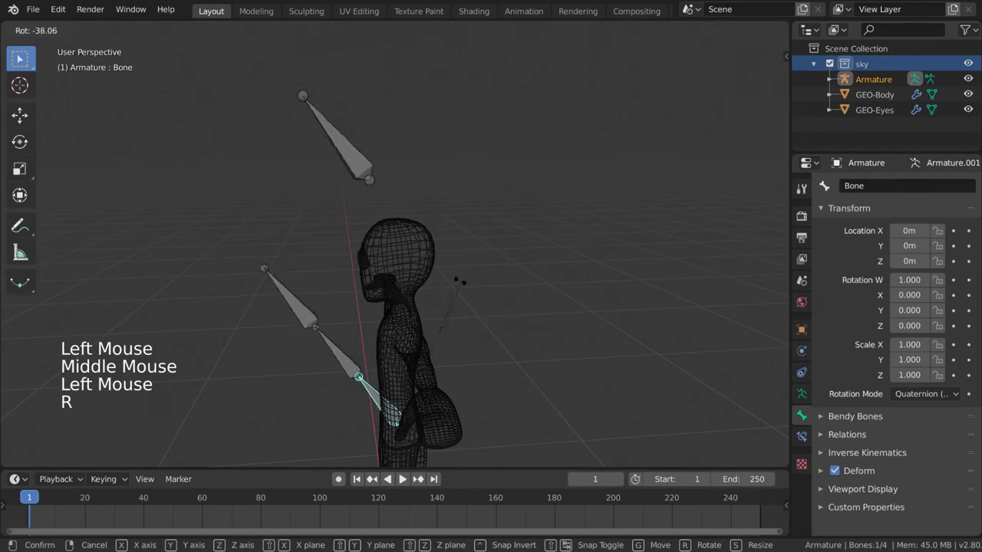
right_click(434, 270)
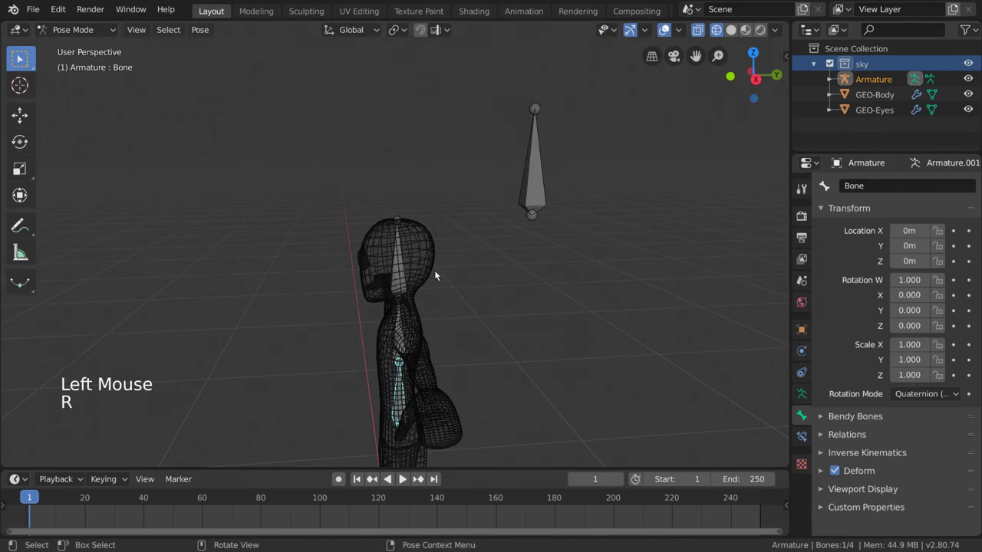
Test-rotate the head bone once more, then return to Edit Mode.
left_click(402, 269)
middle_click_drag(402, 268, 452, 280)
key("r")
right_click(498, 279)
key("Tab")
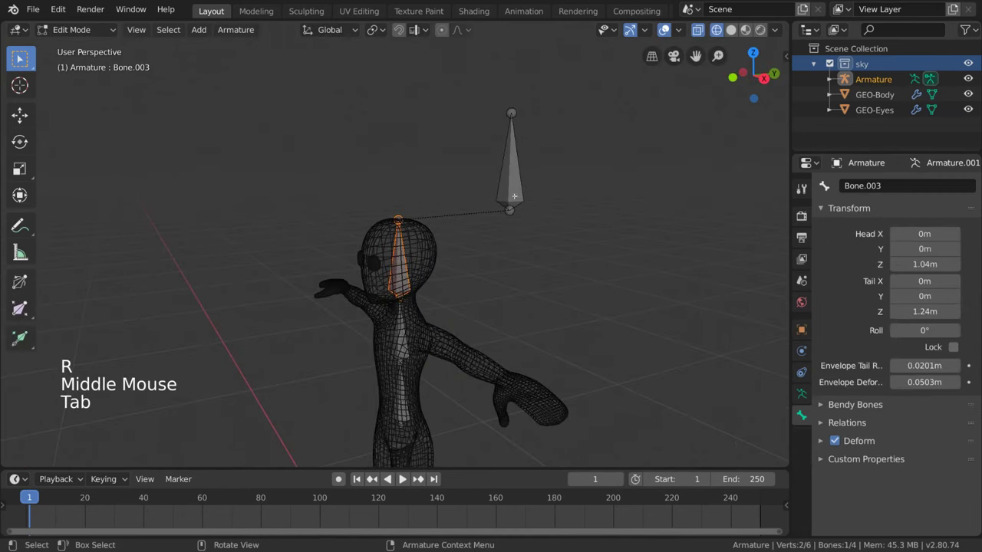
Clear Bone.004's parent completely so it floats free of the spine chain.
left_click(509, 195)
middle_click_drag(510, 195, 506, 213)
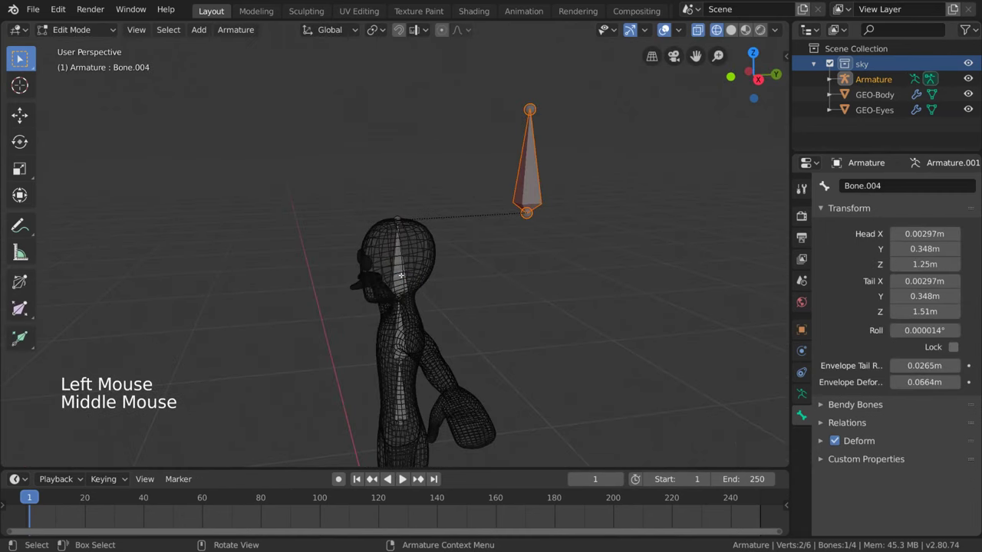
right_click(529, 194)
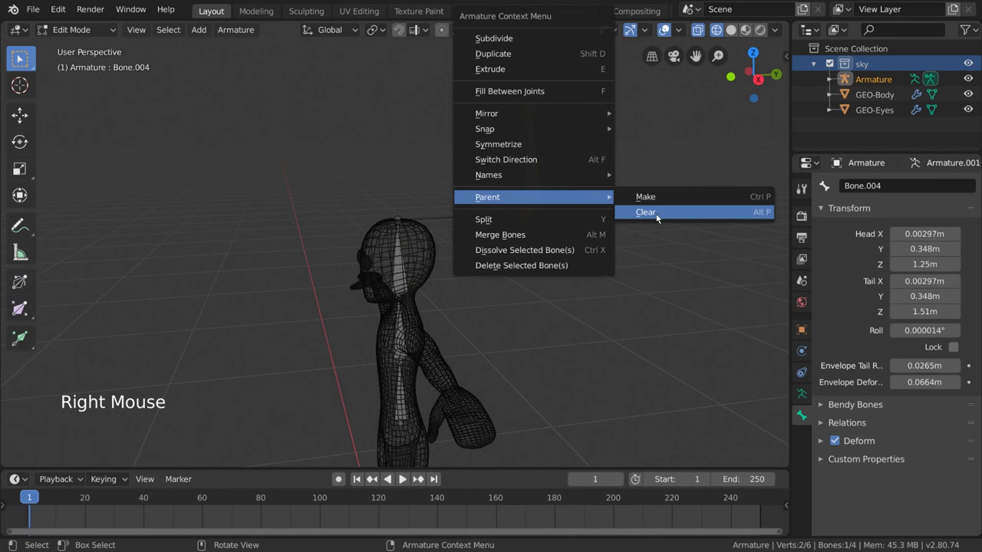
left_click(706, 213)
left_click(668, 196)
middle_click_drag(668, 196, 613, 201)
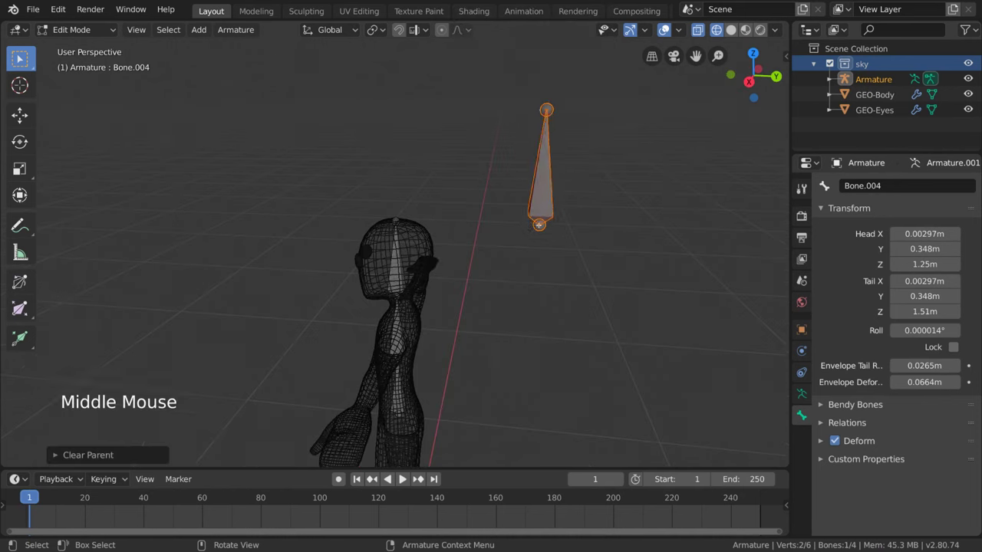
key("Tab")
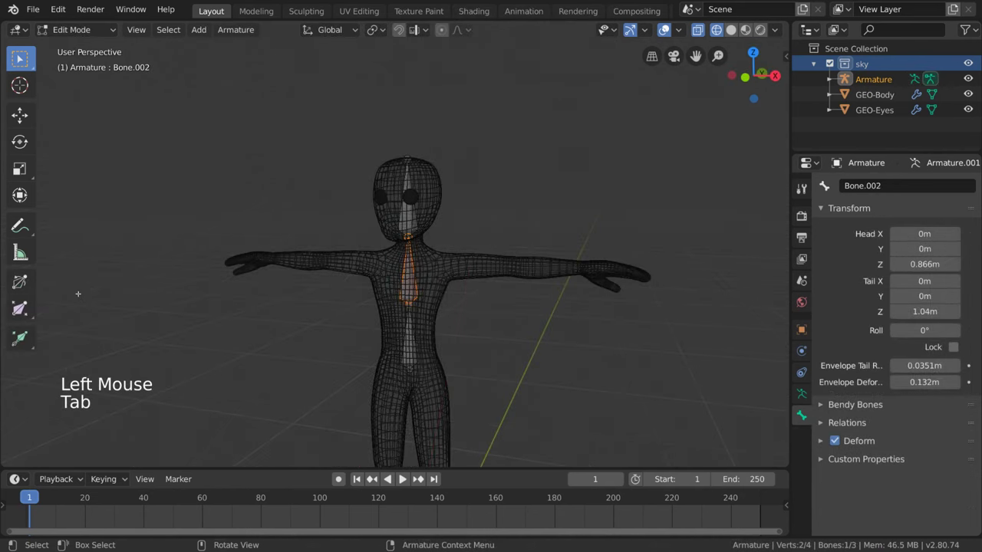
Roll the head bone Bone.003 with the Roll tool, then undo the roll.
left_click(23, 285)
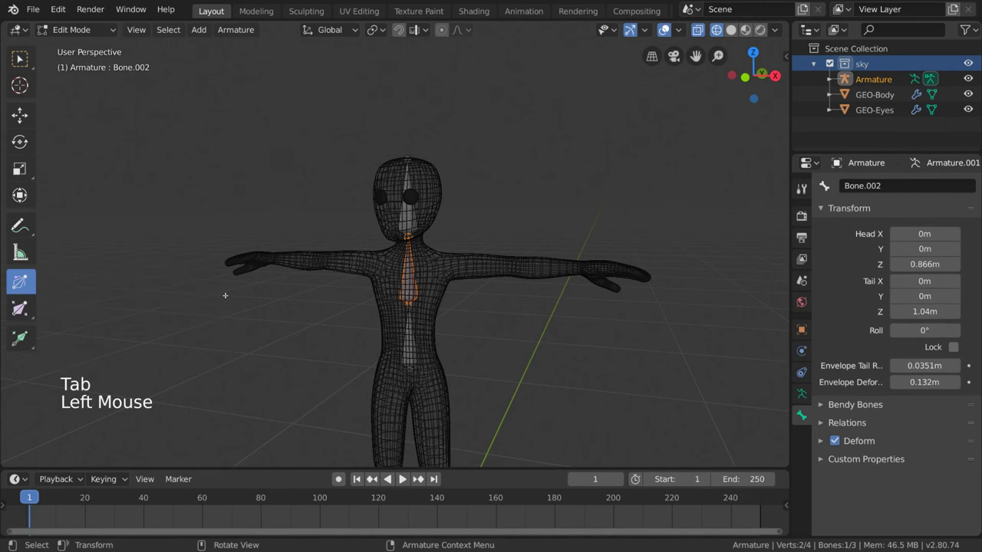
middle_click_drag(433, 292, 429, 231)
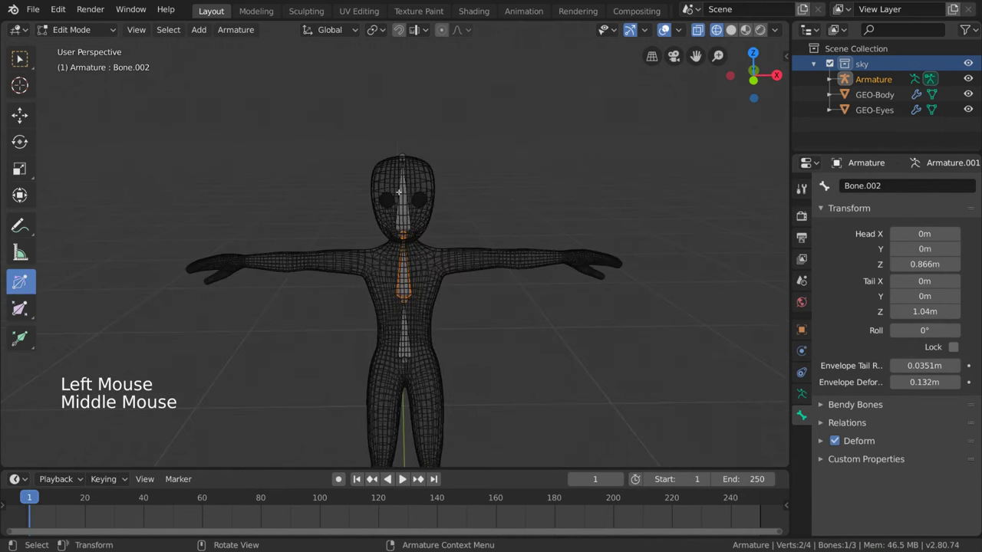
left_click(399, 192)
scroll(399, 191, "up", 3)
middle_click_drag(461, 306, 430, 291, "shift")
middle_click_drag(429, 291, 475, 291)
left_click_drag(541, 326, 615, 232)
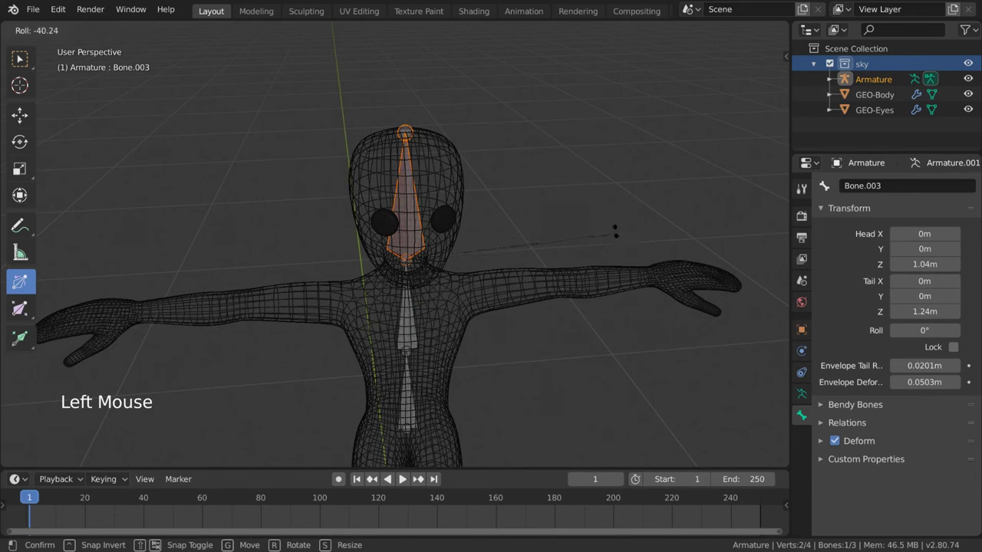
left_click_drag(589, 306, 502, 360)
left_click(514, 361)
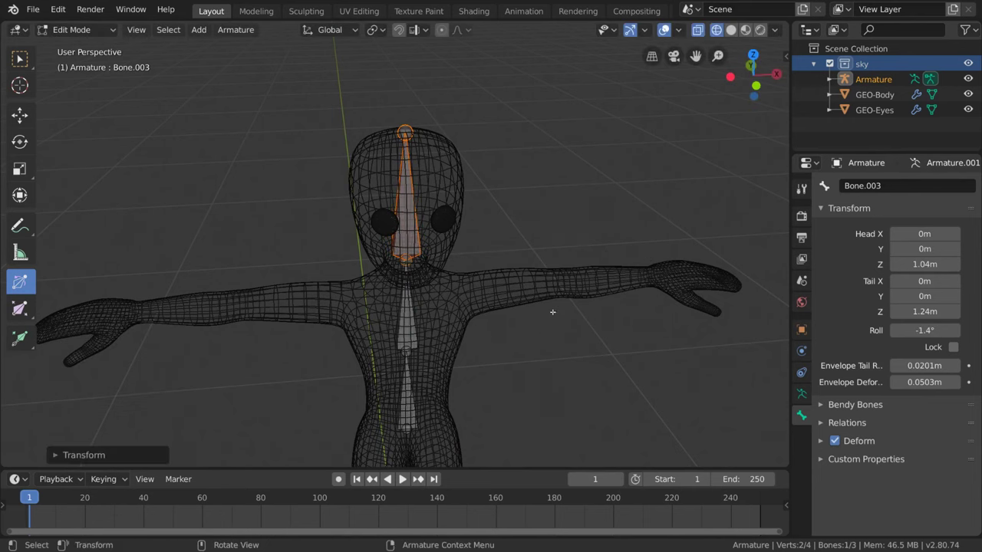
key("ctrl+z")
middle_click_drag(545, 311, 438, 323)
scroll(538, 309, "down", 2)
In Pose Mode, select the three spine bones and test-rotate them together, cancelling.
key("Tab")
scroll(438, 323, "down", 1)
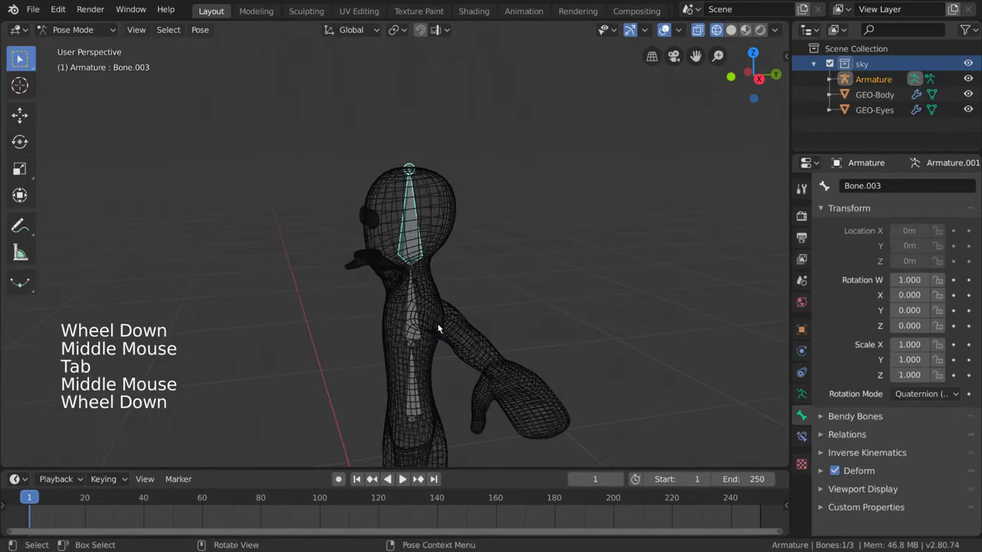
left_click(414, 338, "shift")
left_click(418, 374, "shift")
middle_click_drag(491, 357, 473, 325, "shift")
key("r")
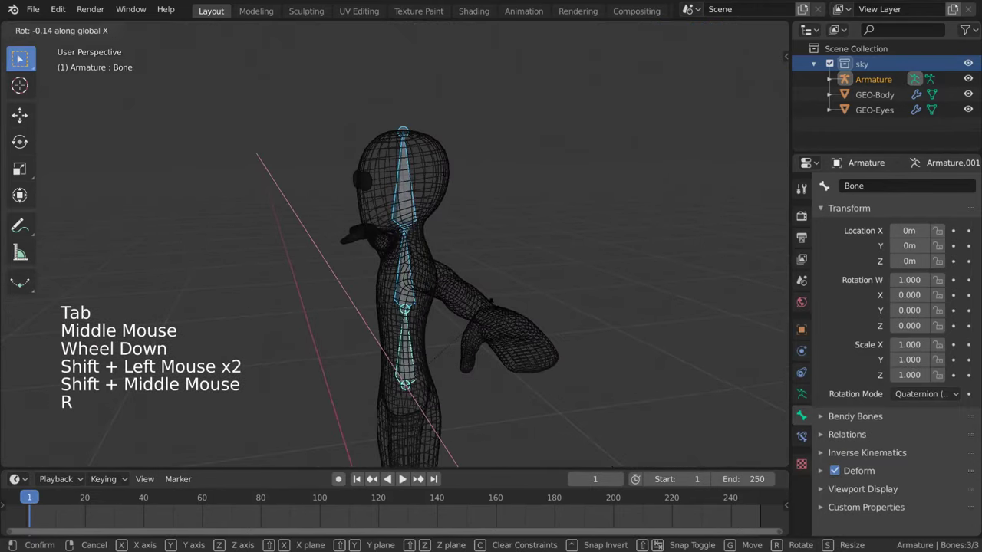
key("Escape")
Tilt the chest bone forward and rotate the head bone.
left_click(404, 271)
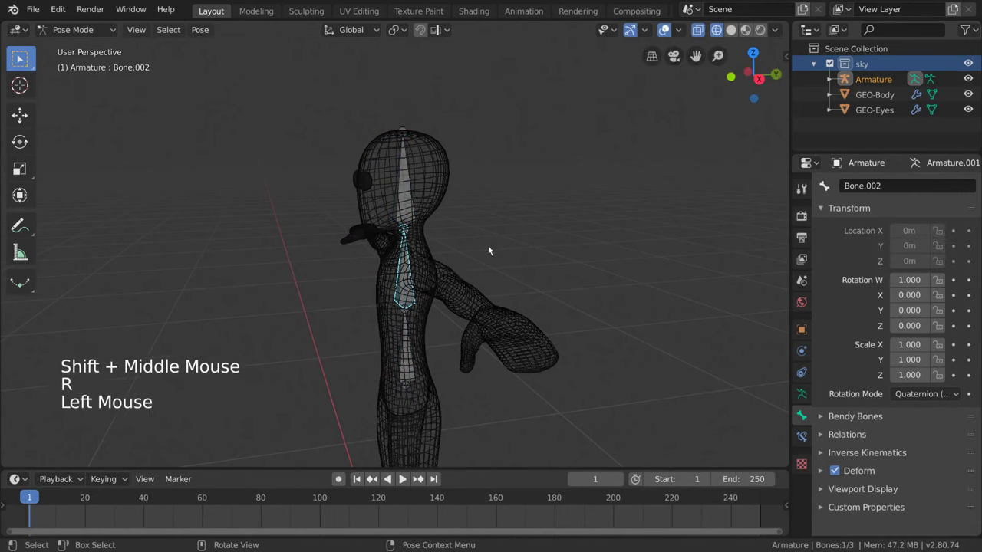
key("r")
left_click(343, 217)
left_click(342, 215)
key("r")
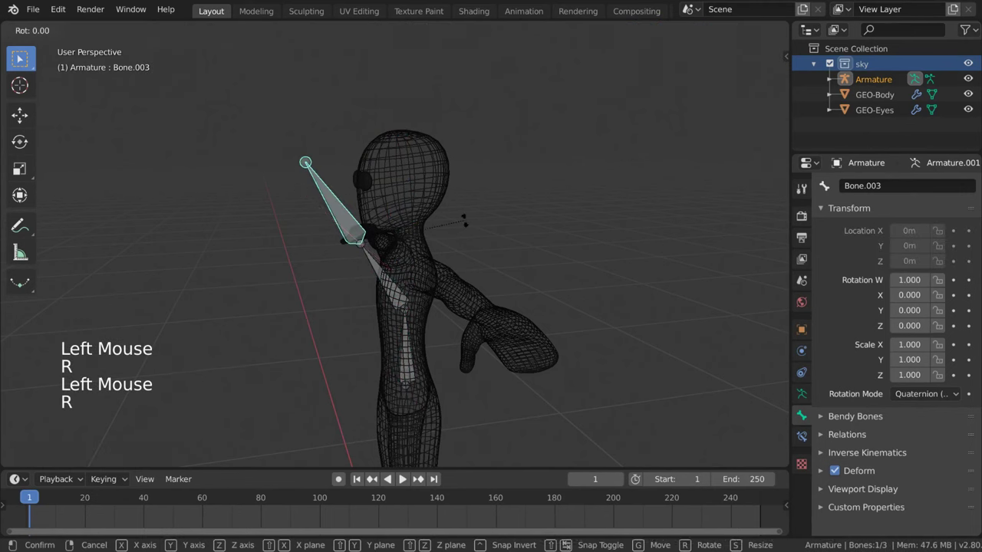
left_click(449, 278)
middle_click_drag(450, 278, 499, 265)
Clear the head bone's rotation with Alt+R, leaving only Bone.002's forward tilt.
key("alt+r")
left_click(401, 302)
key("alt+r")
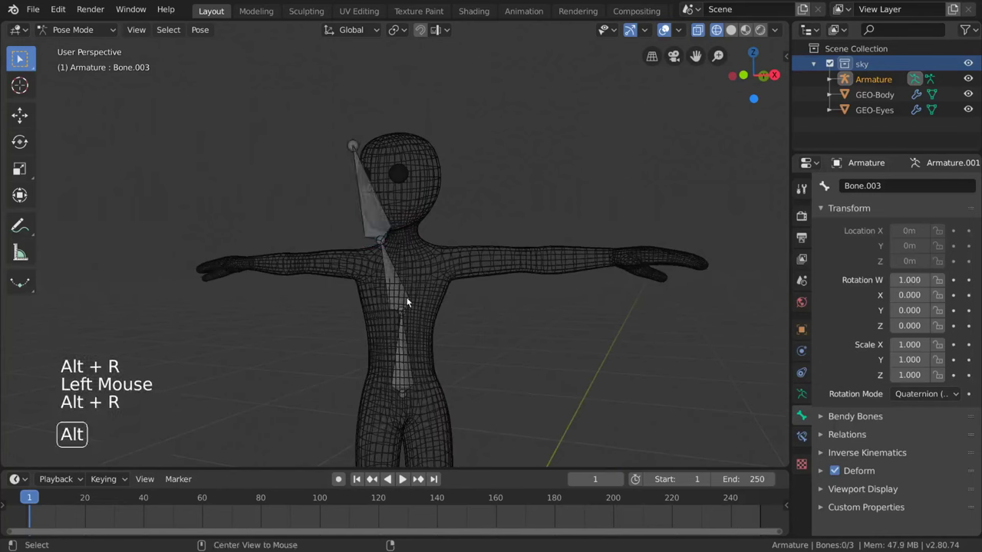
left_click(396, 290)
left_click(389, 272)
key("alt+r")
middle_click_drag(431, 324, 472, 322)
scroll(471, 320, "down", 2)
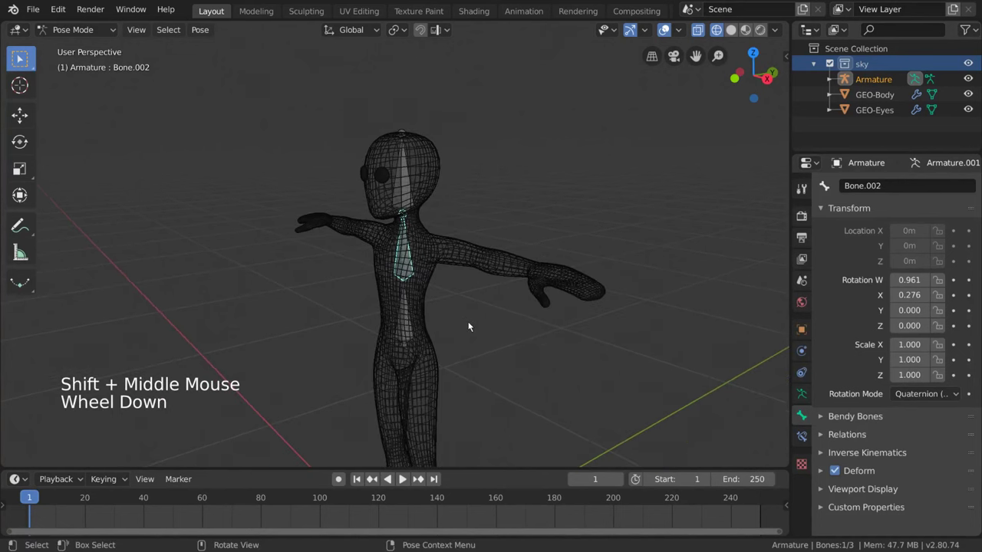
Turn on bone axes display in the armature settings and enter Edit Mode.
left_click(803, 394)
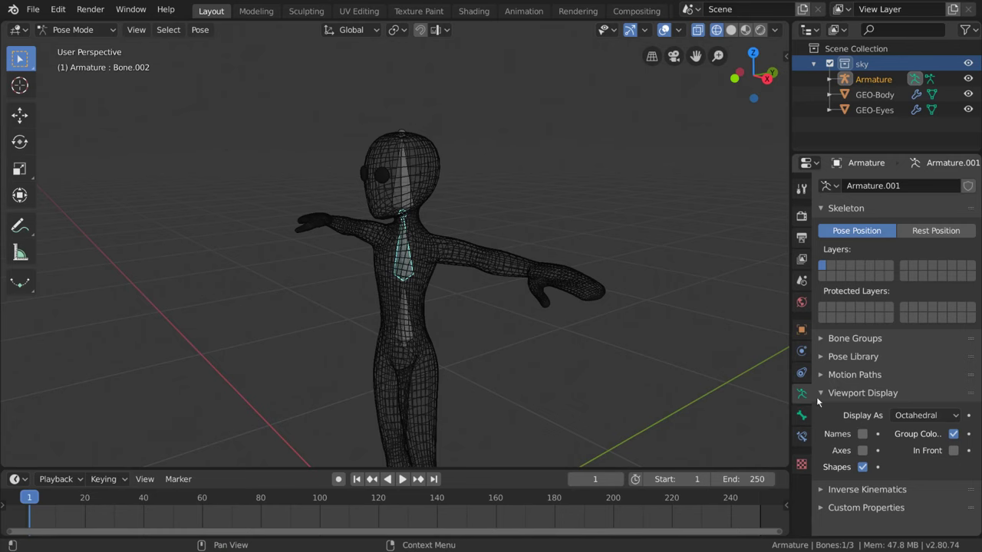
left_click(863, 451)
middle_click_drag(427, 210, 248, 202)
scroll(461, 230, "up", 2)
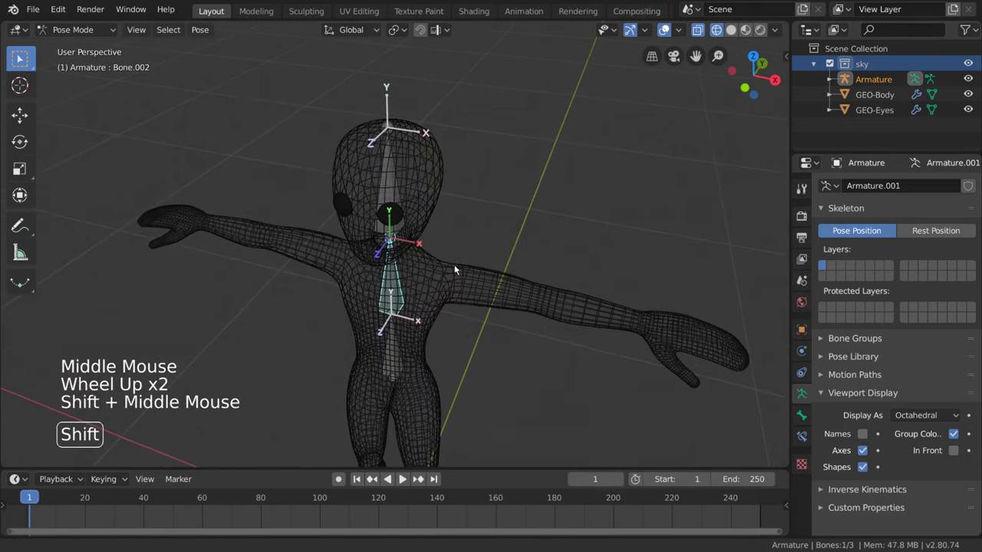
key("Tab")
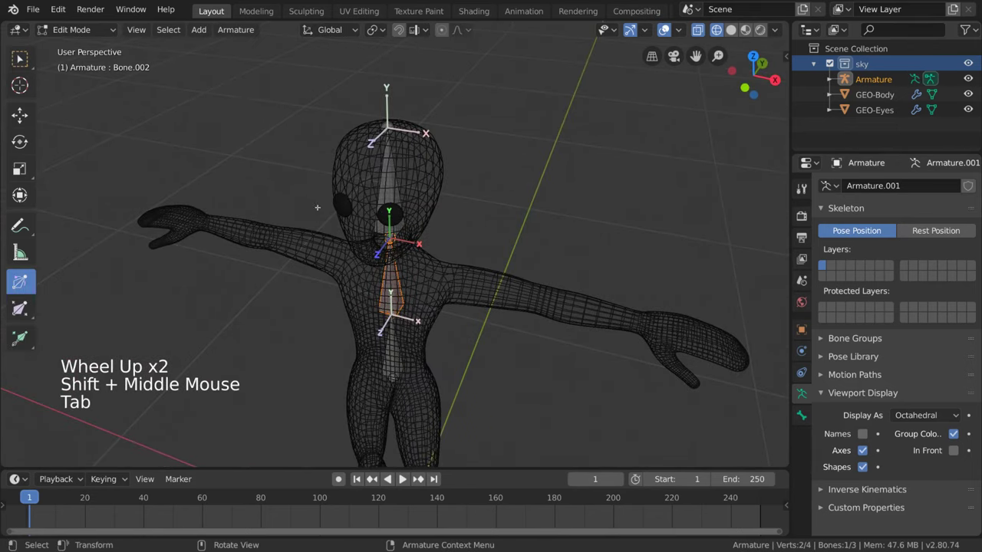
Roll the chest bone freely around its length, then undo the roll.
left_click_drag(475, 303, 559, 282)
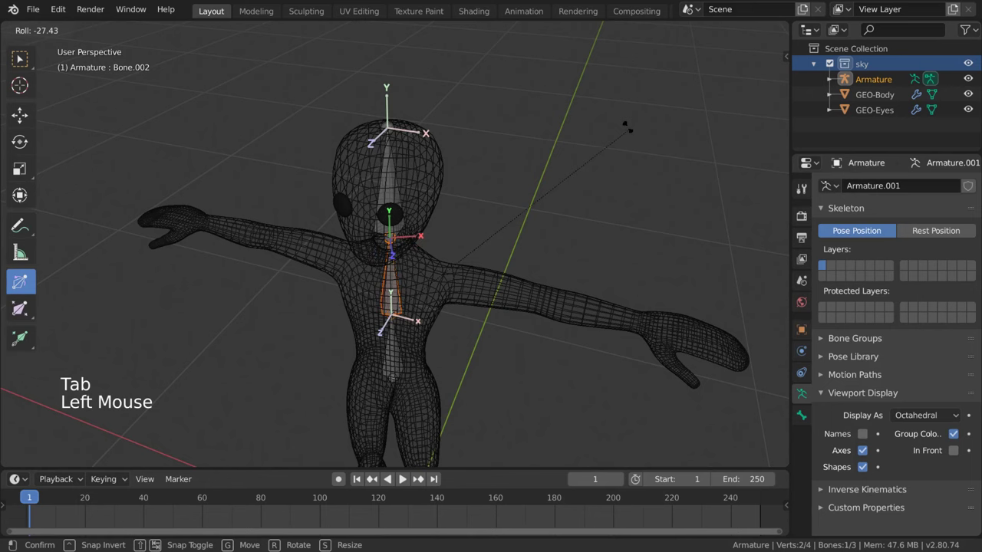
left_click_drag(627, 128, 566, 334)
left_click_drag(305, 379, 496, 143)
left_click_drag(430, 122, 398, 422)
key("ctrl+z")
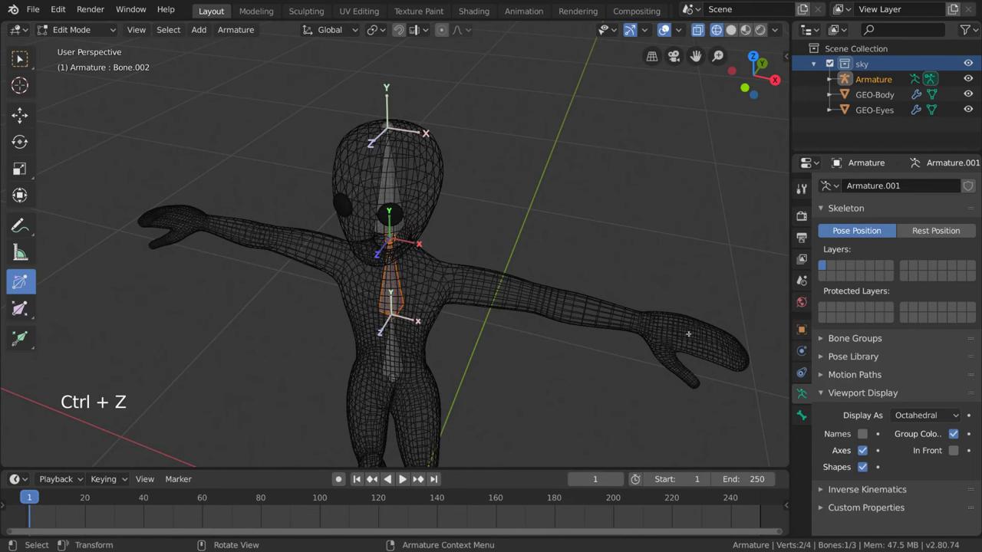
In Bone properties, try Roll values such as 90, finally leaving the roll at 0°.
left_click(801, 415)
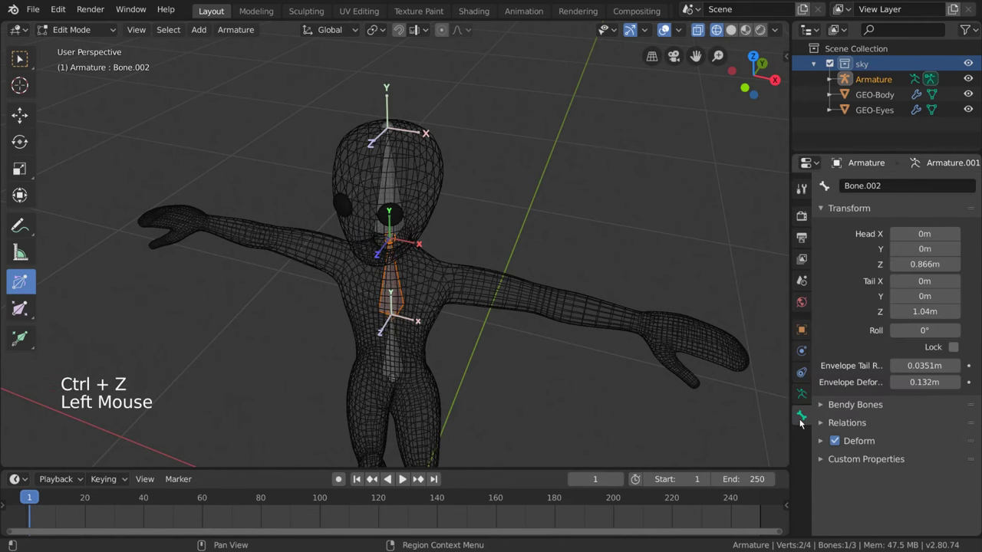
left_click(921, 330)
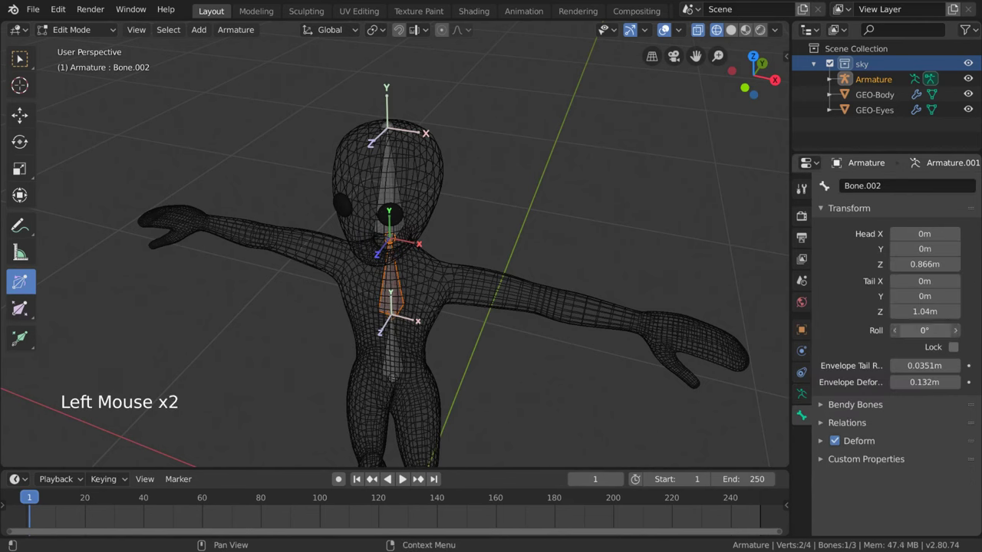
mouse_move(924, 331)
left_mouse_down()
mouse_move(951, 330)
mouse_move(935, 330)
left_mouse_up()
left_click(919, 331)
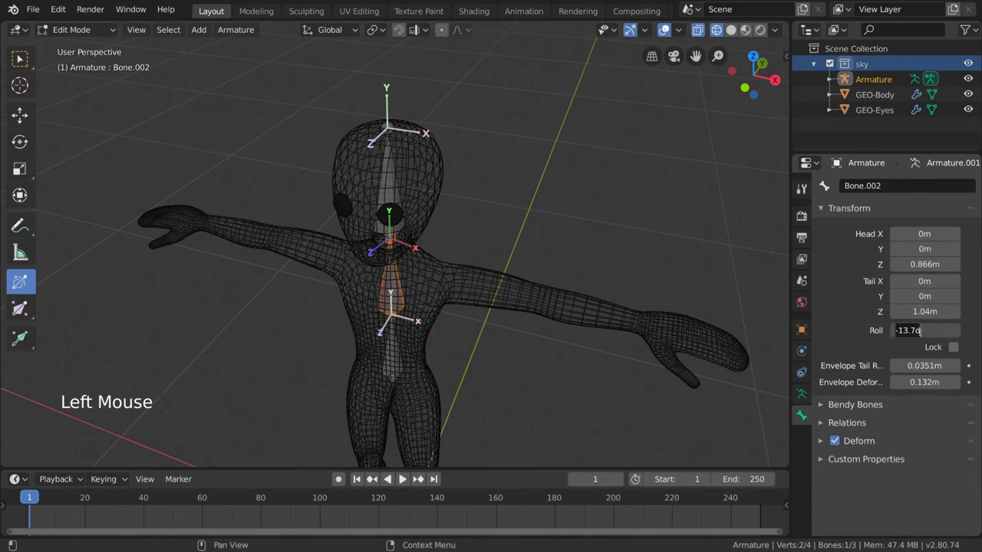
type("90")
key("Return")
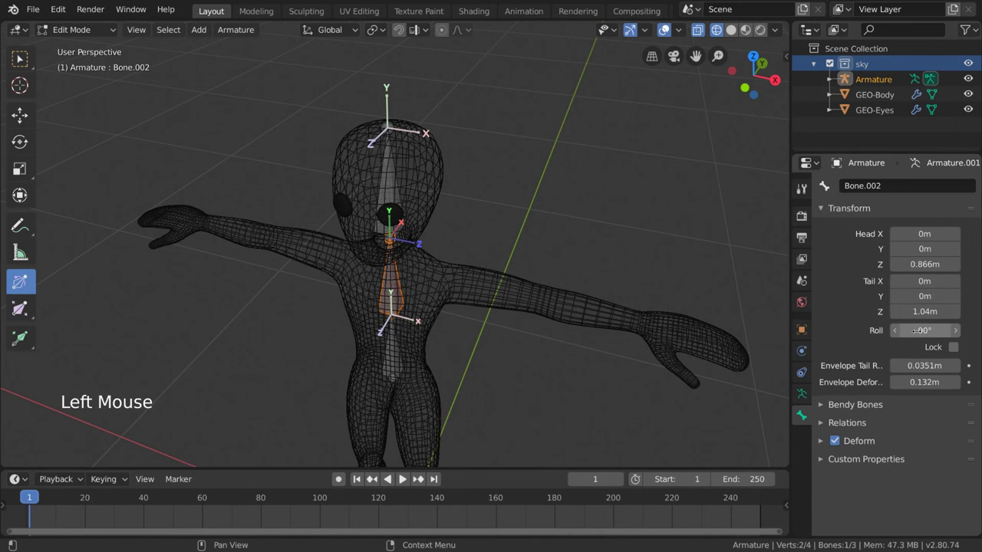
double_click(915, 331)
type("d")
key("Return")
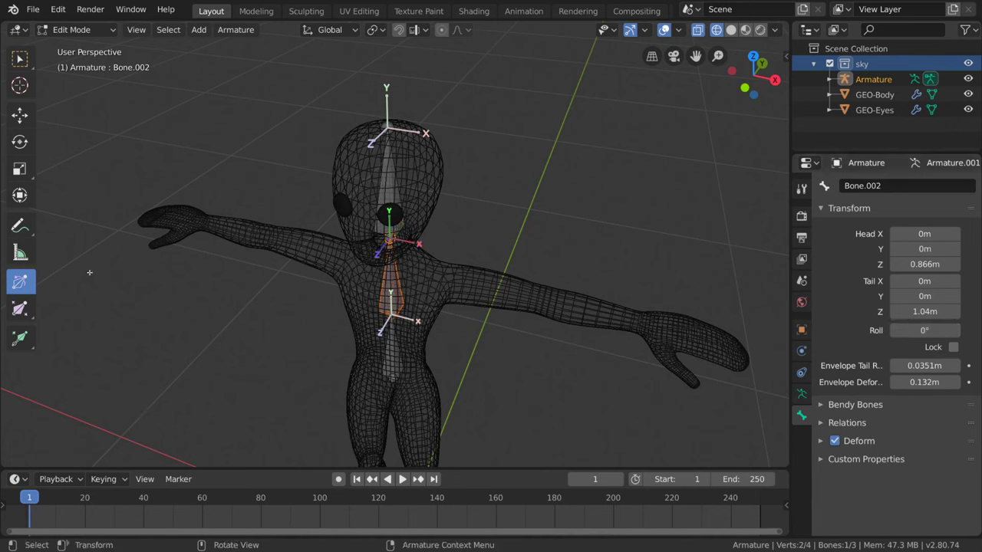
Thicken the torso bone with the Bone Size tool, then undo the change.
left_click(20, 310)
middle_click_drag(554, 312, 507, 285)
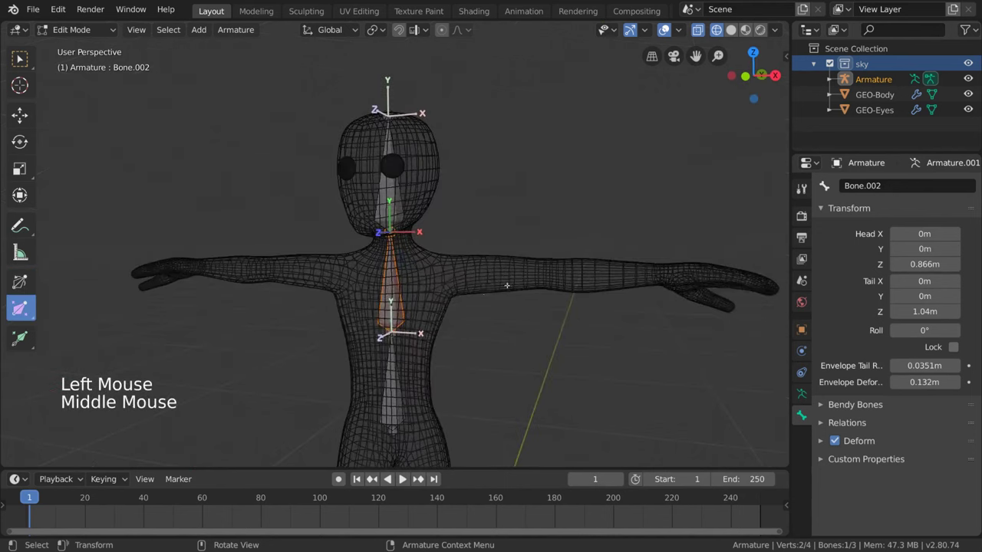
left_click_drag(485, 285, 592, 290)
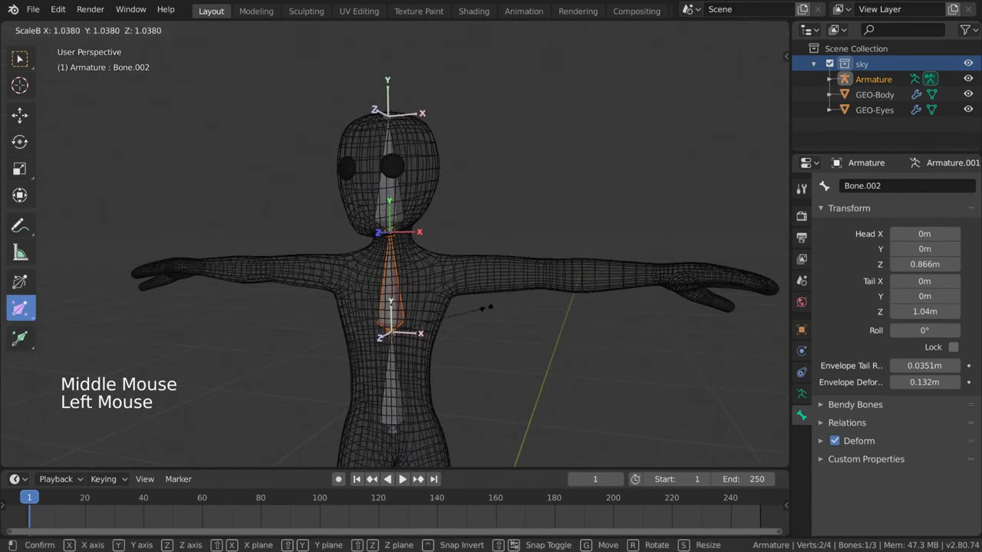
left_click_drag(490, 308, 753, 211)
left_click_drag(506, 299, 725, 169)
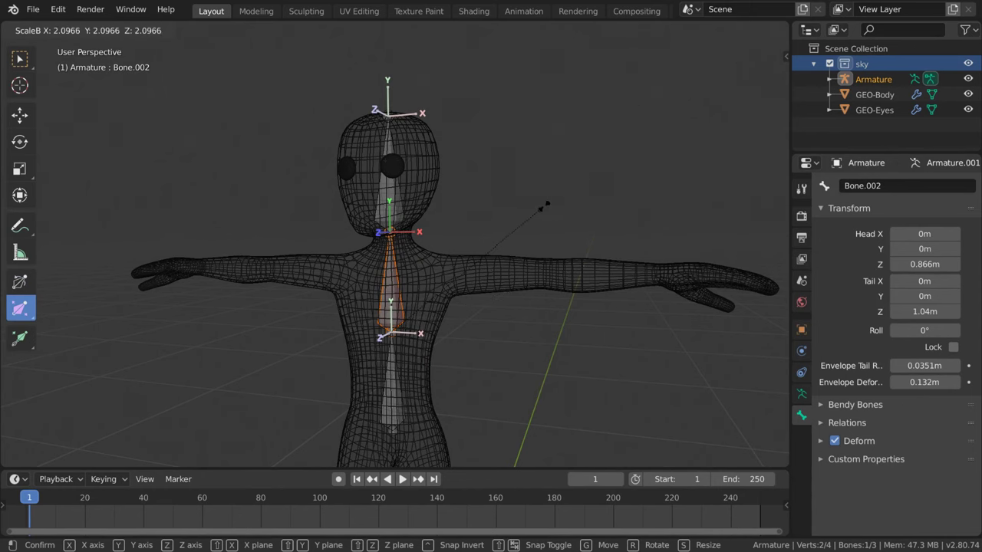
left_click(543, 207)
key("ctrl+z")
middle_click_drag(558, 280, 613, 268)
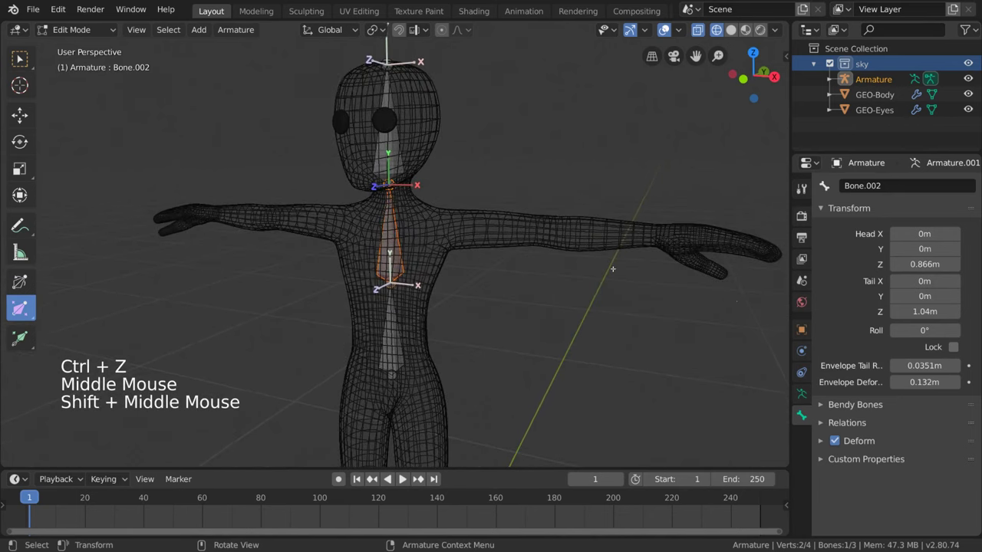
Set the armature's Display As to B-Bone and begin scaling the torso bone's box.
left_click(801, 394)
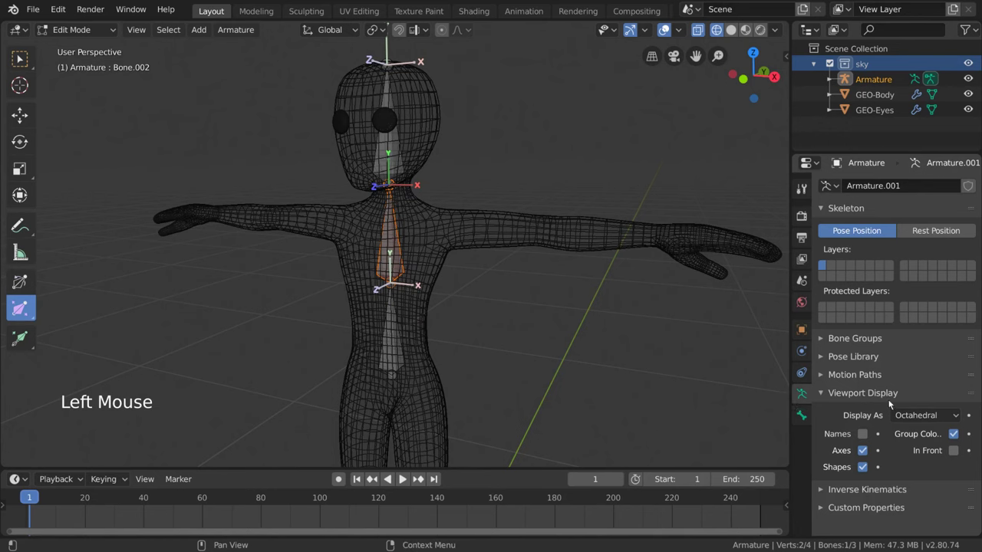
left_click(953, 416)
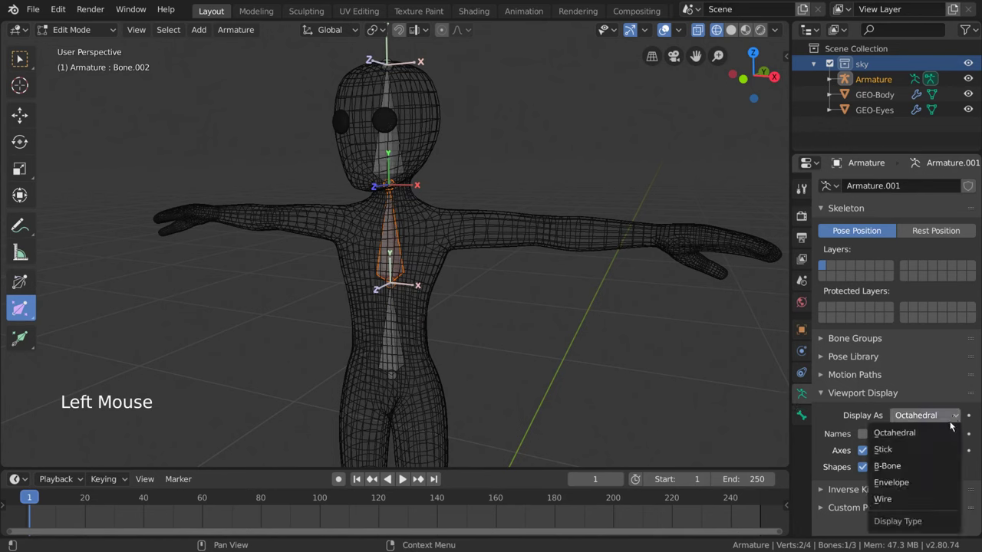
left_click(943, 473)
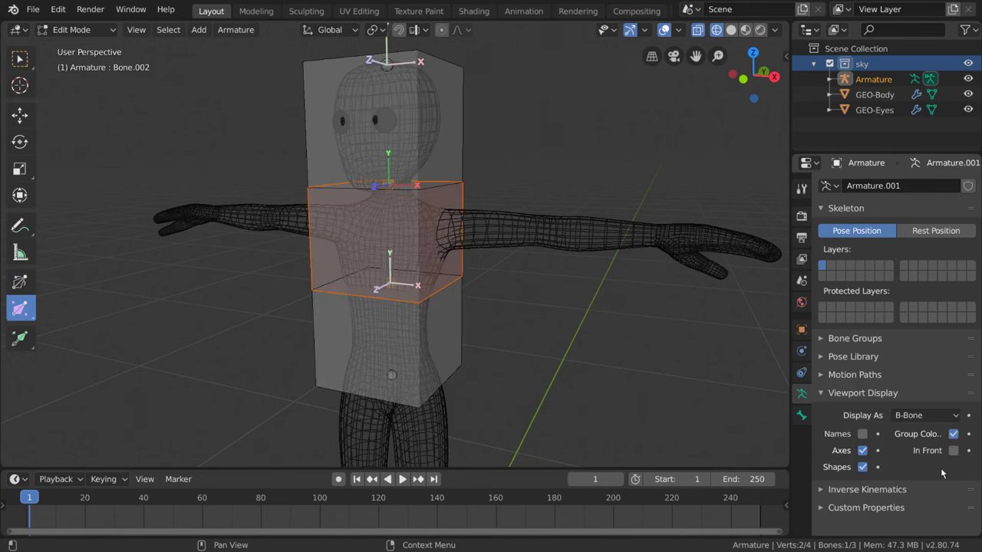
middle_click_drag(649, 274, 613, 268)
key("ctrl+alt+s")
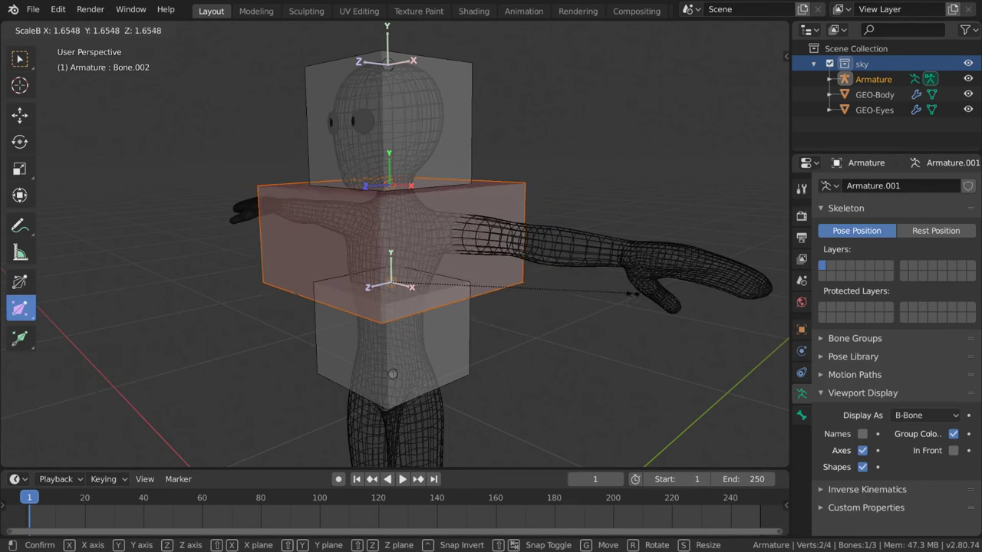
Confirm the B-Bone size, switch to Envelope display and enlarge the torso bone's envelope.
left_click(280, 169)
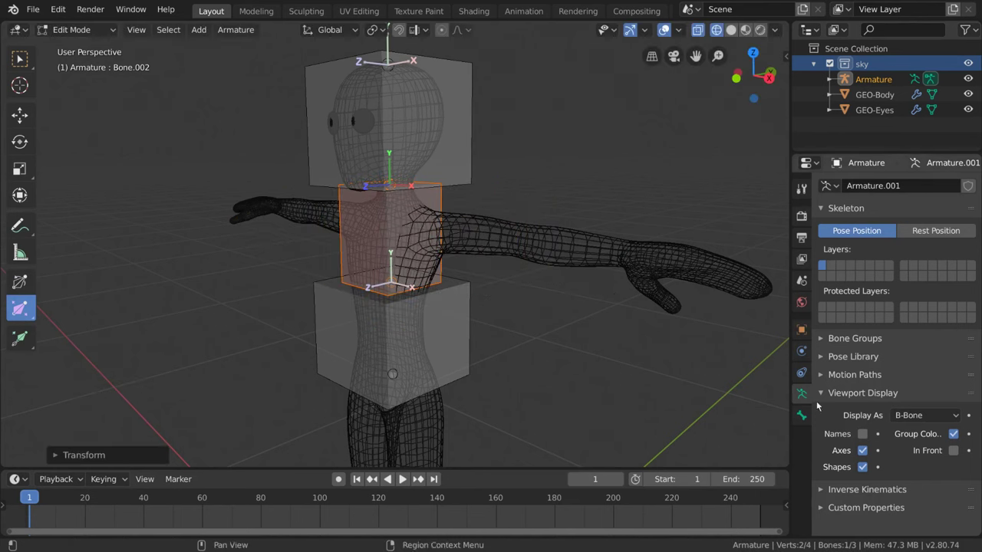
left_click(926, 415)
left_click(888, 482)
left_click(392, 246)
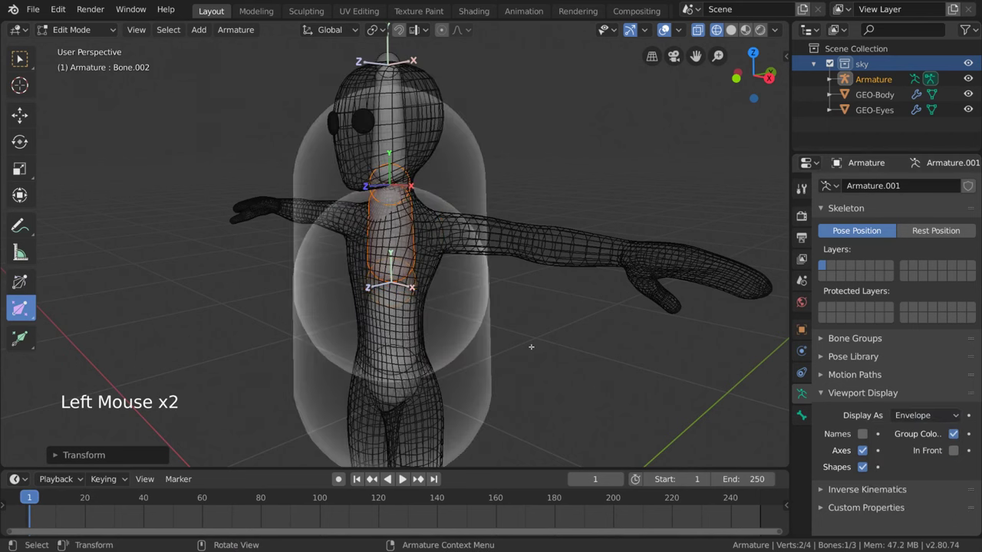
key("alt+s")
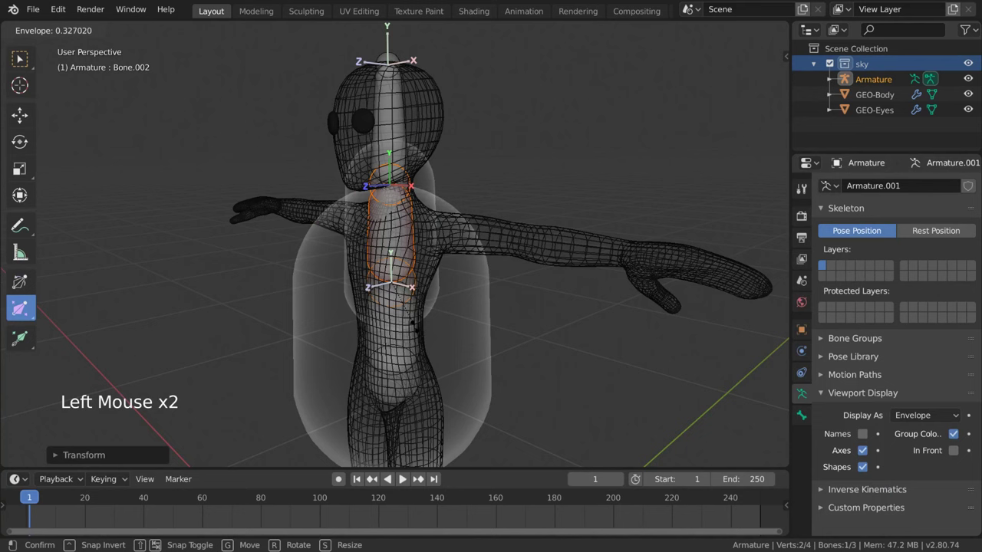
left_click(456, 335)
Switch bones to Octahedral, try Stick, then return to Octahedral display.
left_click(918, 416)
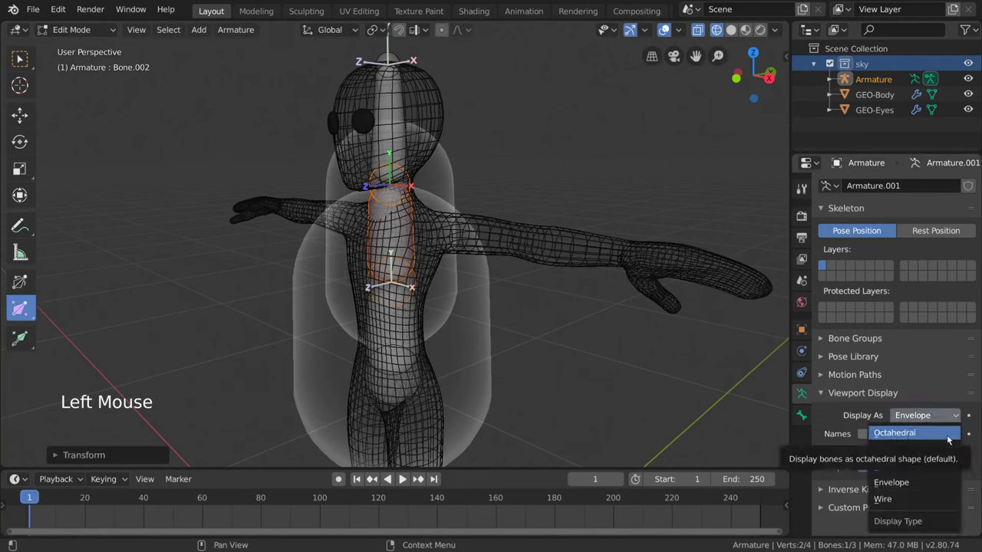
left_click(948, 434)
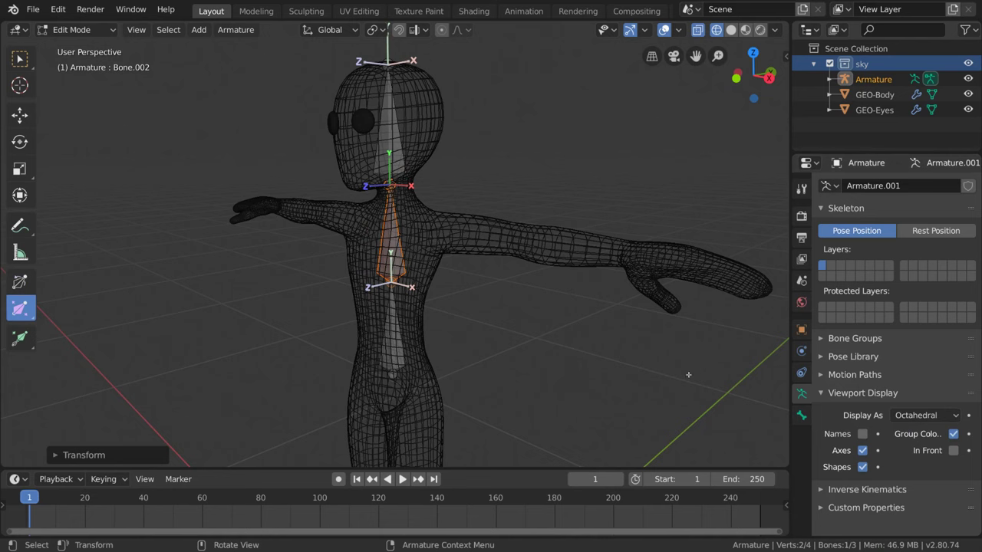
left_click(916, 415)
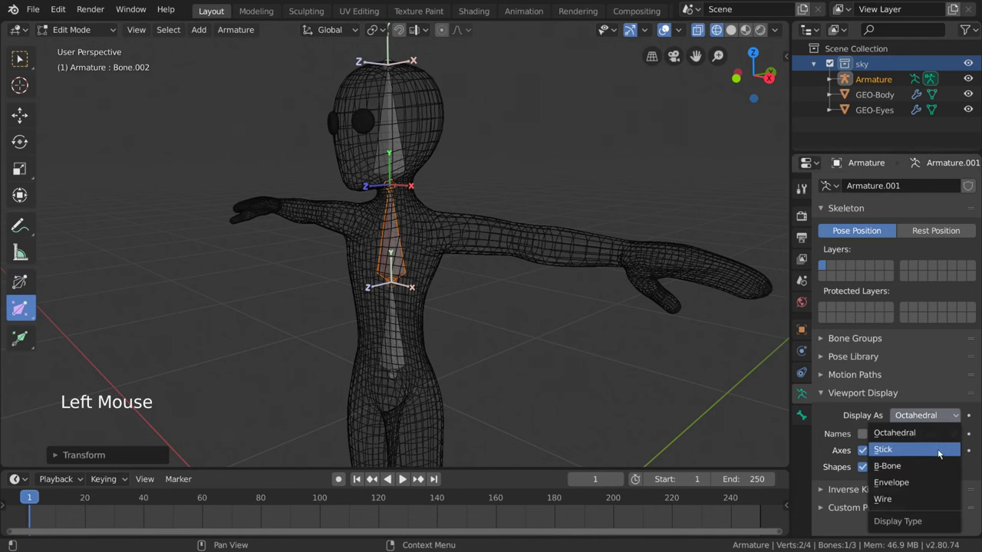
left_click(938, 449)
mouse_move(636, 318)
middle_mouse_down()
mouse_move(611, 309)
mouse_move(638, 300)
middle_mouse_up()
scroll(591, 299, "down", 2)
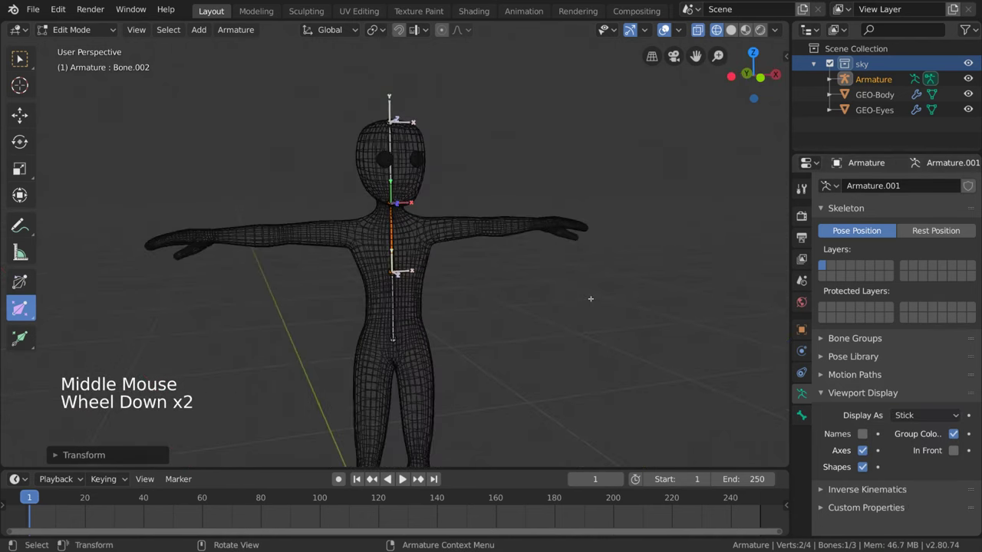
left_click(924, 415)
left_click(925, 434)
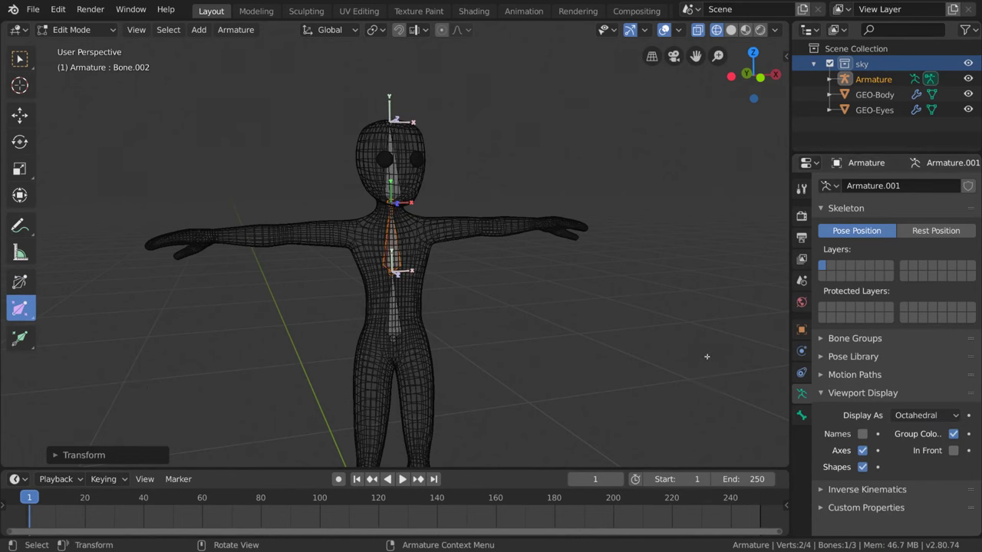
middle_click_drag(690, 360, 654, 358)
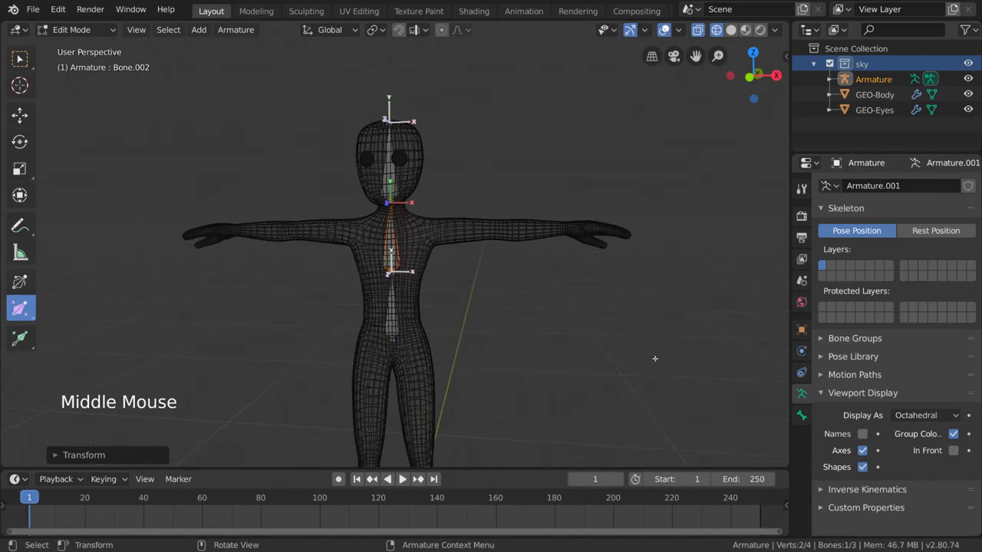
left_click(109, 30)
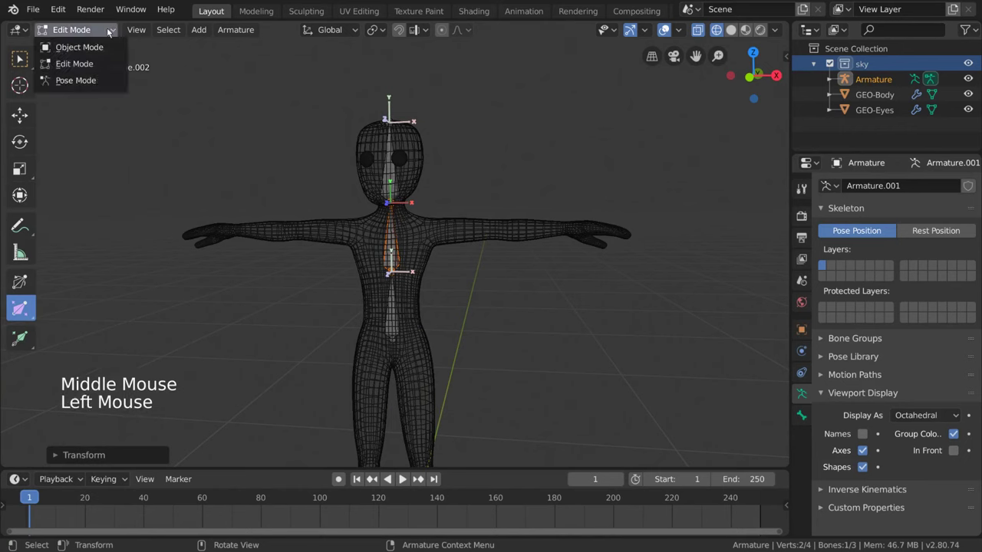
In Pose Mode, select the head bone and hide the bone axes.
left_click(76, 81)
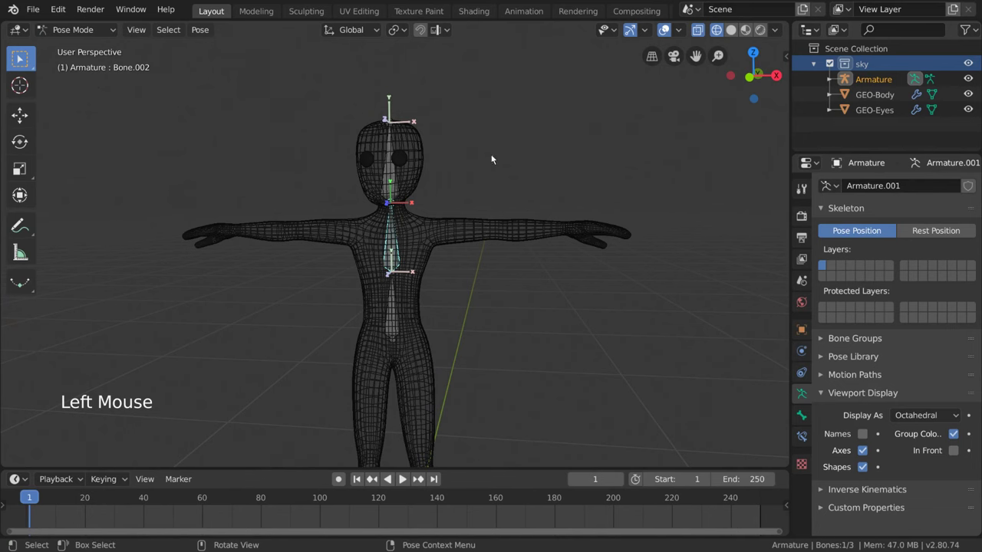
middle_click_drag(485, 185, 435, 192)
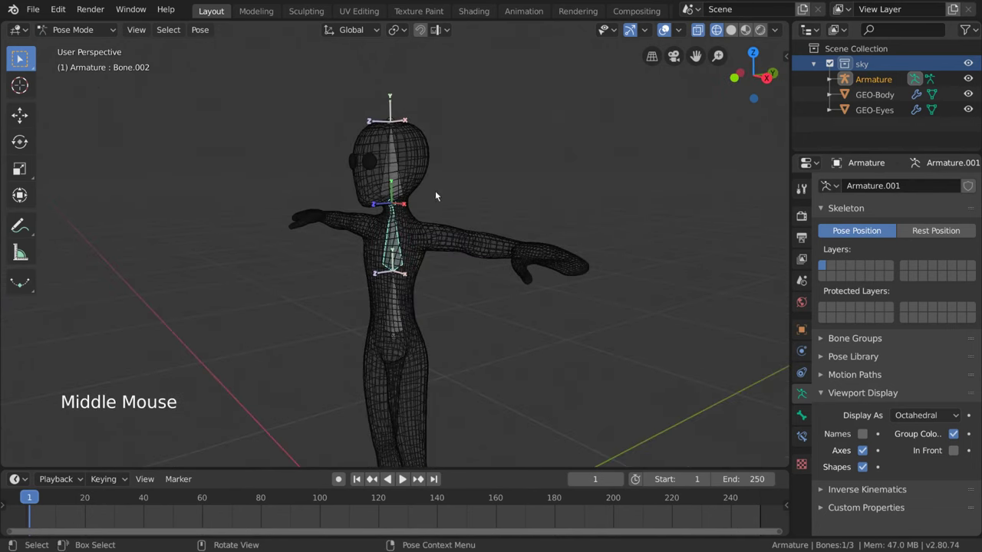
left_click(394, 184)
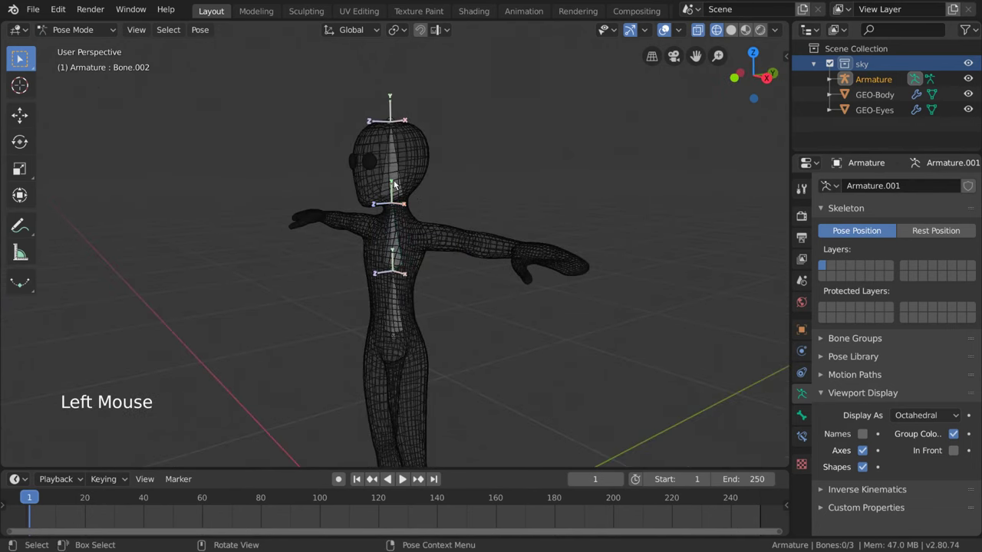
left_click(386, 185)
middle_click_drag(386, 185, 634, 220)
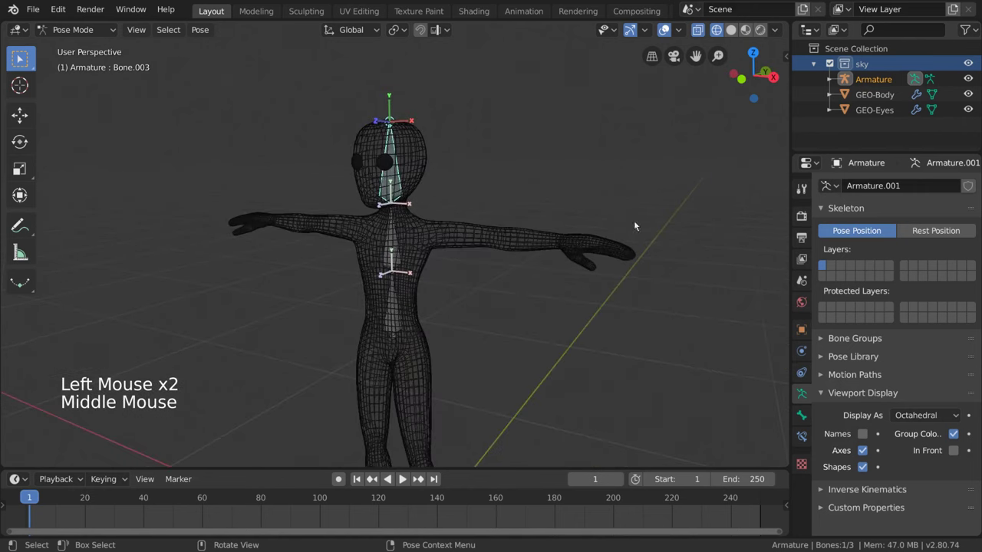
left_click(863, 451)
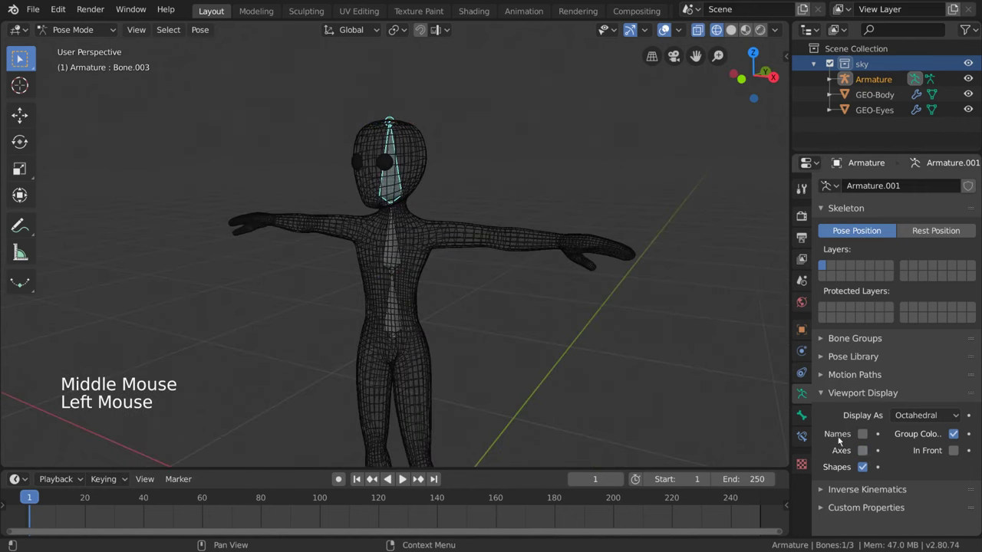
middle_click_drag(445, 338, 529, 307)
Rotate Bone.002 sideways toward the left shoulder, then select the lower spine bone.
key("r")
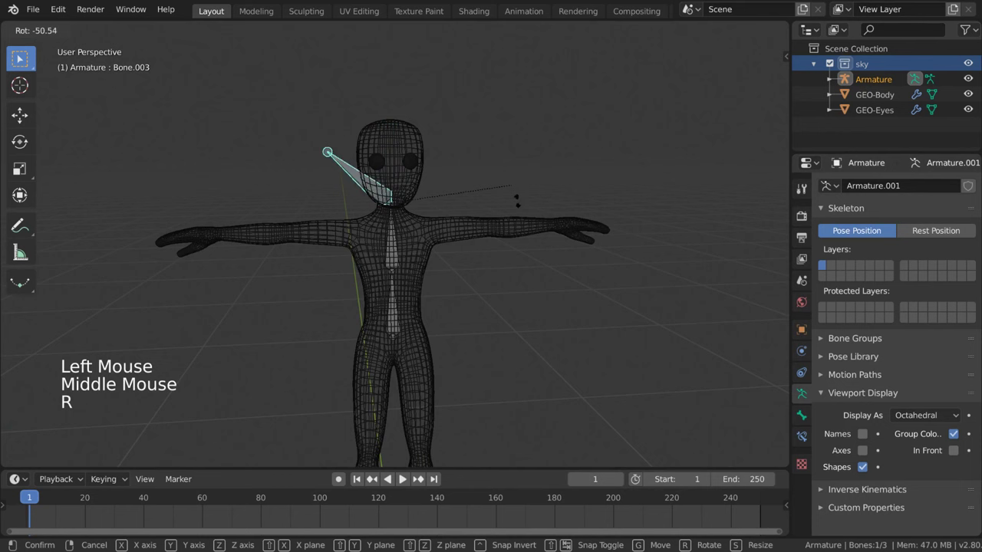
right_click(448, 380)
key("g")
right_click(399, 272)
left_click(398, 272)
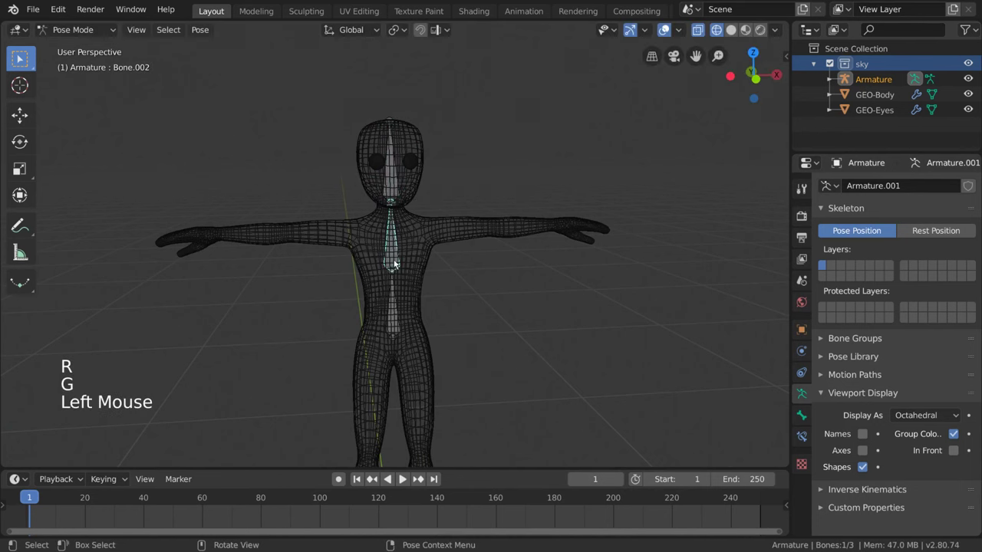
key("r")
left_click(528, 353)
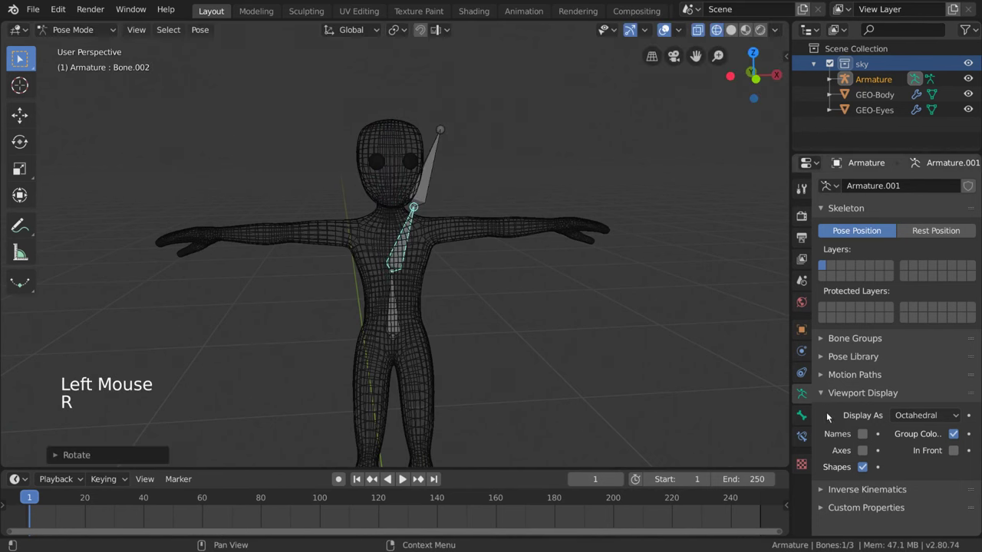
left_click(801, 415)
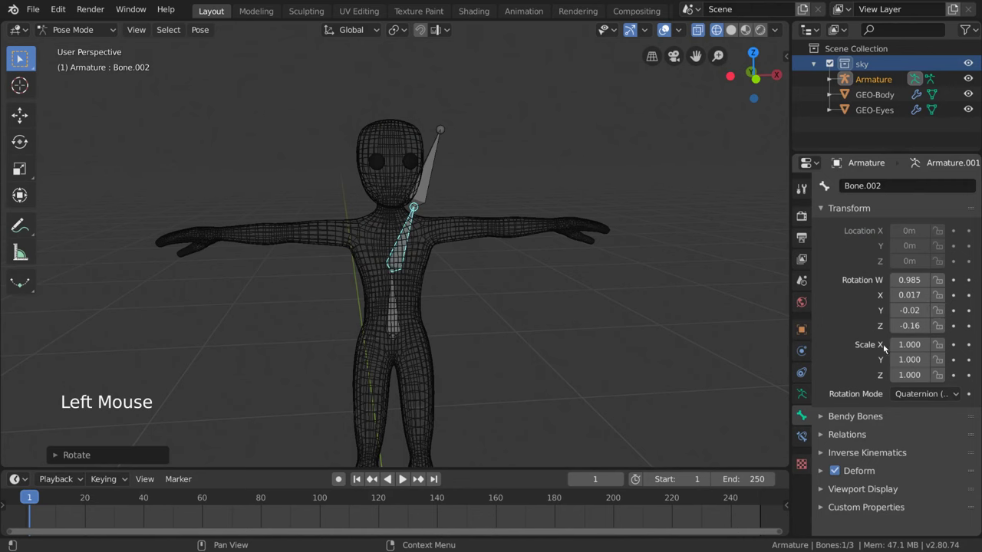
left_click(395, 318)
Rotate the lower spine bone and insert a LocRotScale keyframe at frame 1.
key("r")
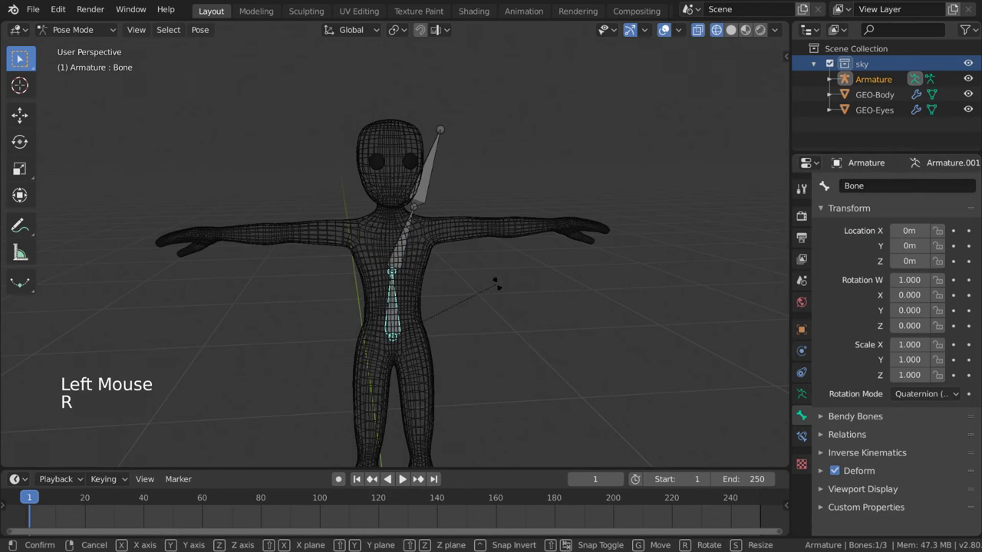
left_click(440, 313)
right_click(540, 309)
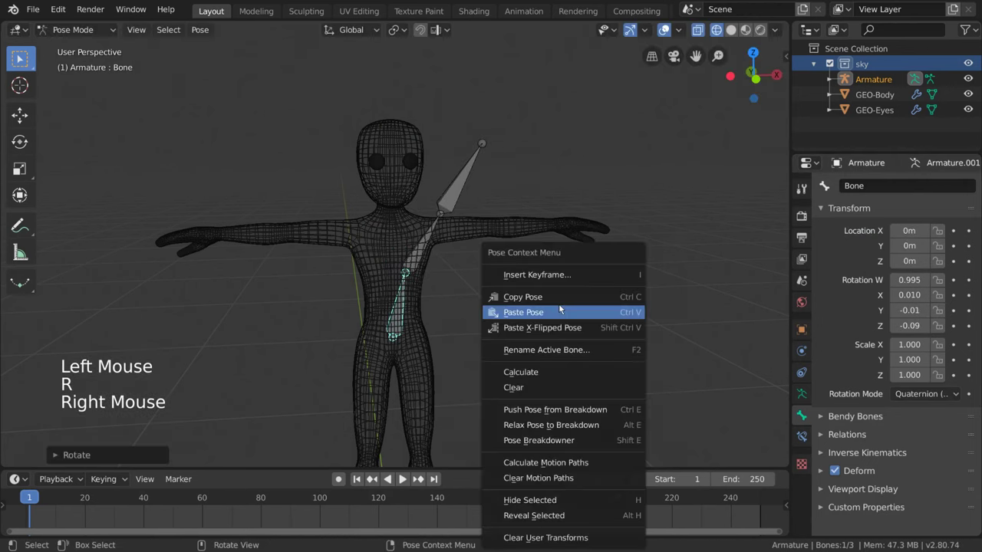
left_click(584, 280)
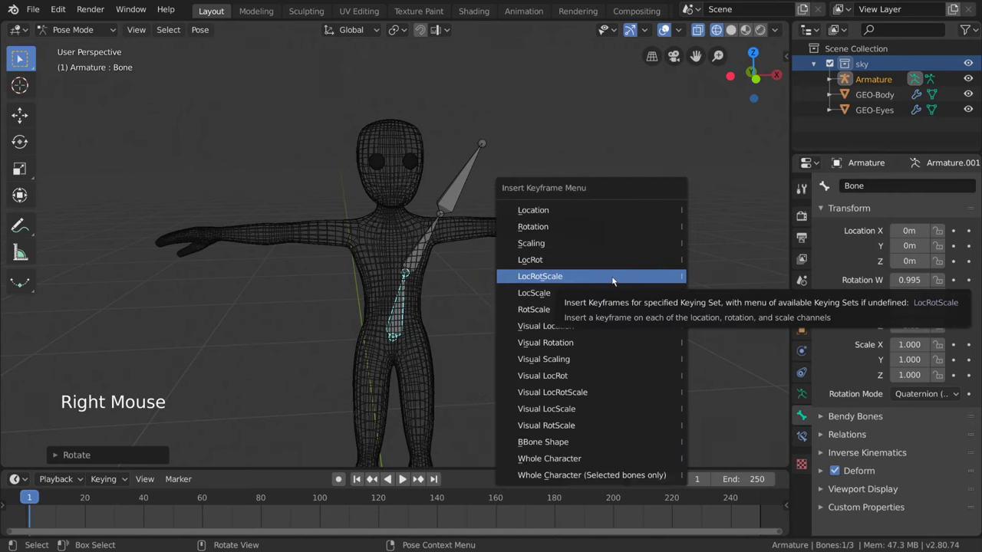
left_click(611, 276)
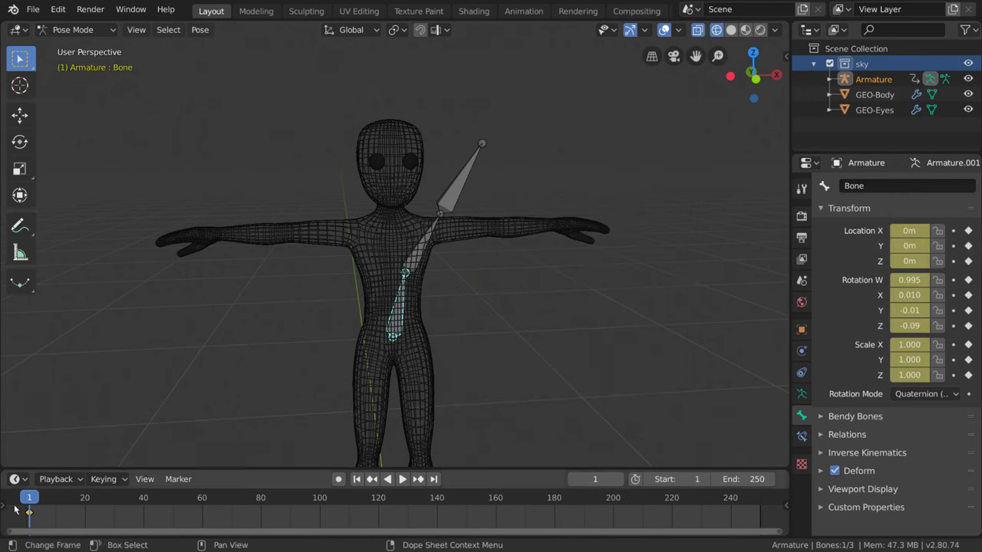
At frame 25 clear the rotation, key the rest pose, and scrub the bend animation.
left_click(99, 503)
key("alt+r")
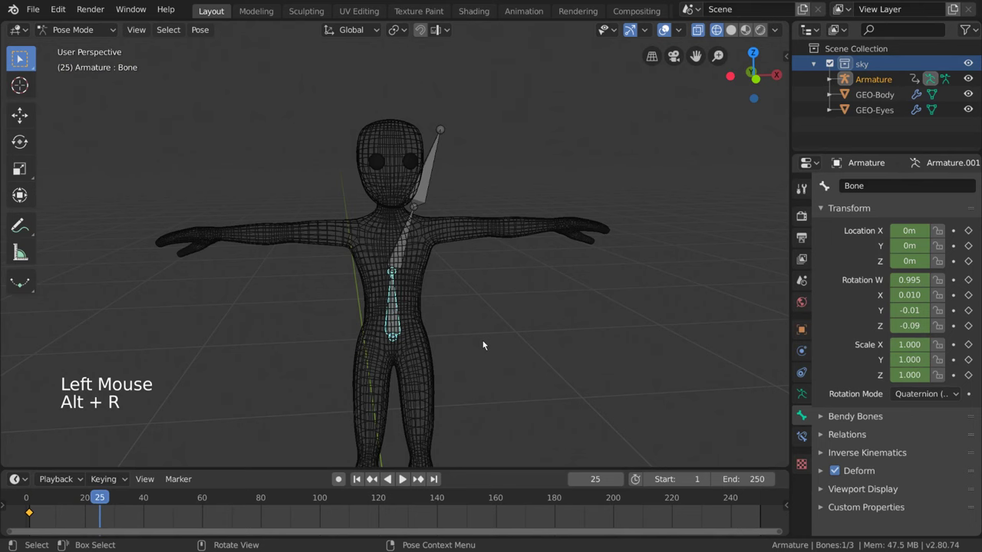
right_click(522, 300)
left_click(522, 275)
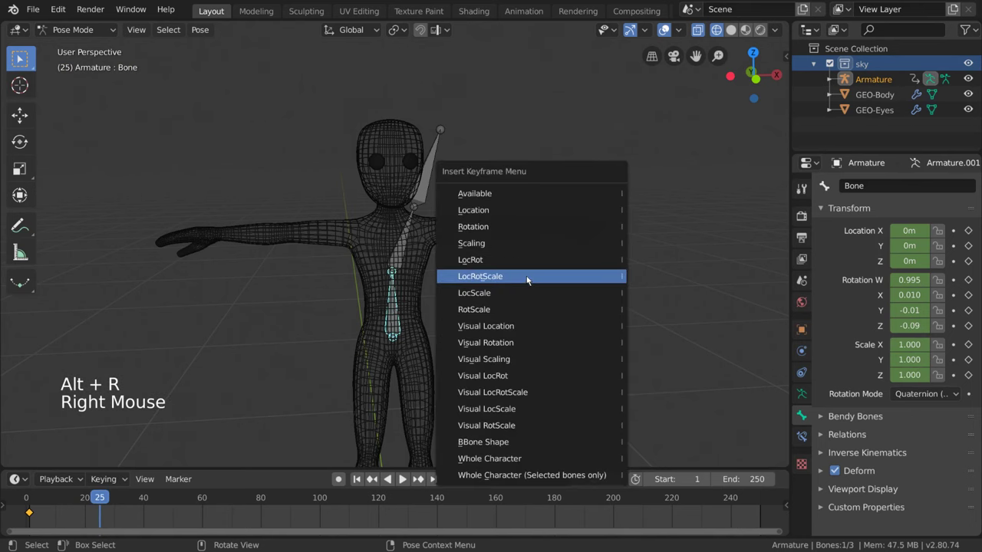
left_click(521, 276)
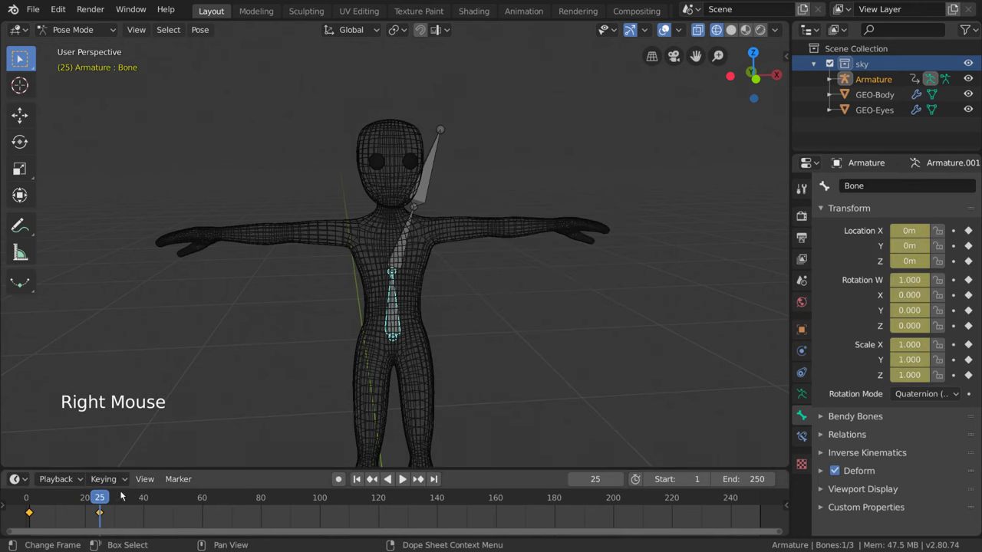
left_click_drag(99, 498, 8, 502)
Delete the test keyframes and clear rotation and location on all bones.
key("x")
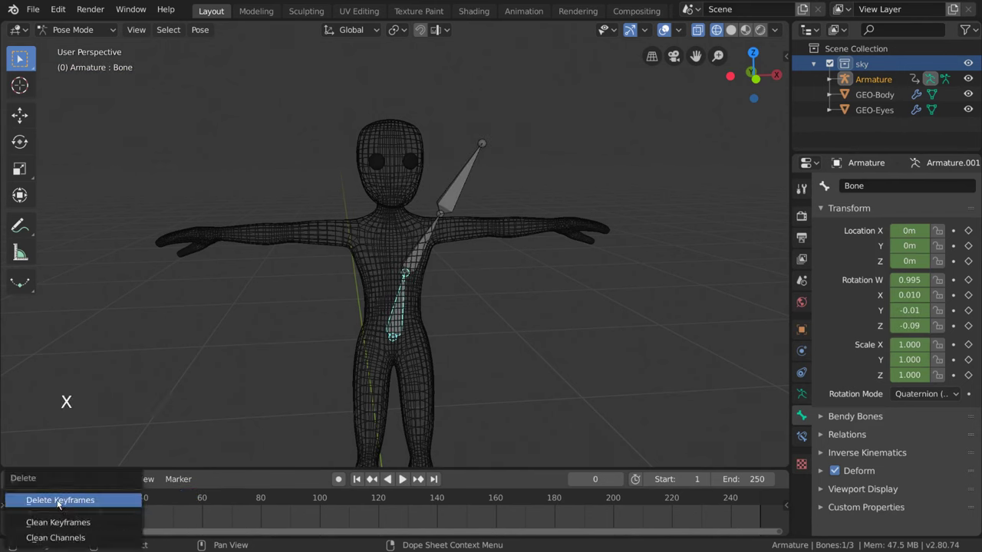
left_click(58, 501)
key("alt+r")
key("a")
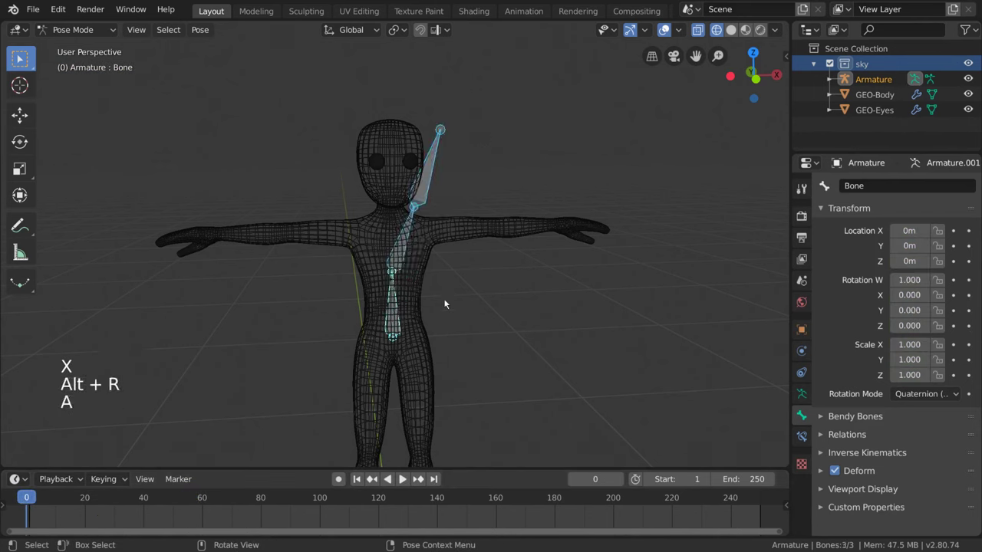
key("alt+r")
key("alt+g")
In Object Mode, parent GEO-Body to the Armature using Parent > With Automatic Weights.
key("ctrl+Tab")
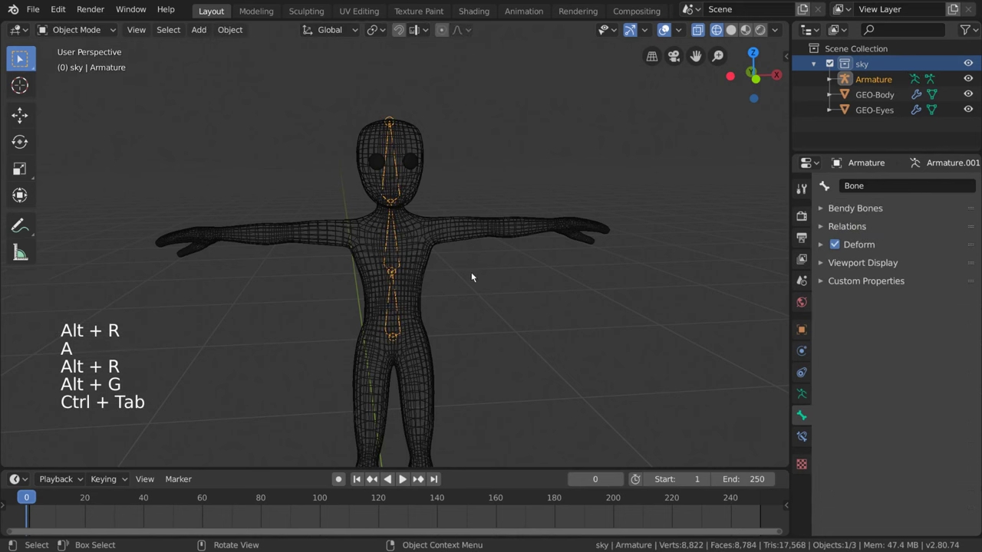
left_click(429, 222)
left_click(395, 241, "shift")
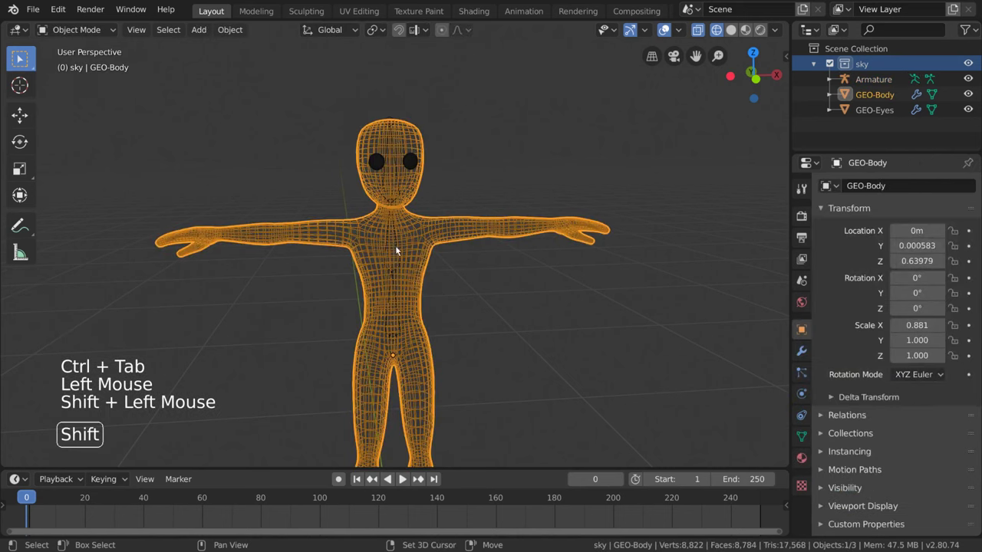
middle_click_drag(453, 278, 463, 277)
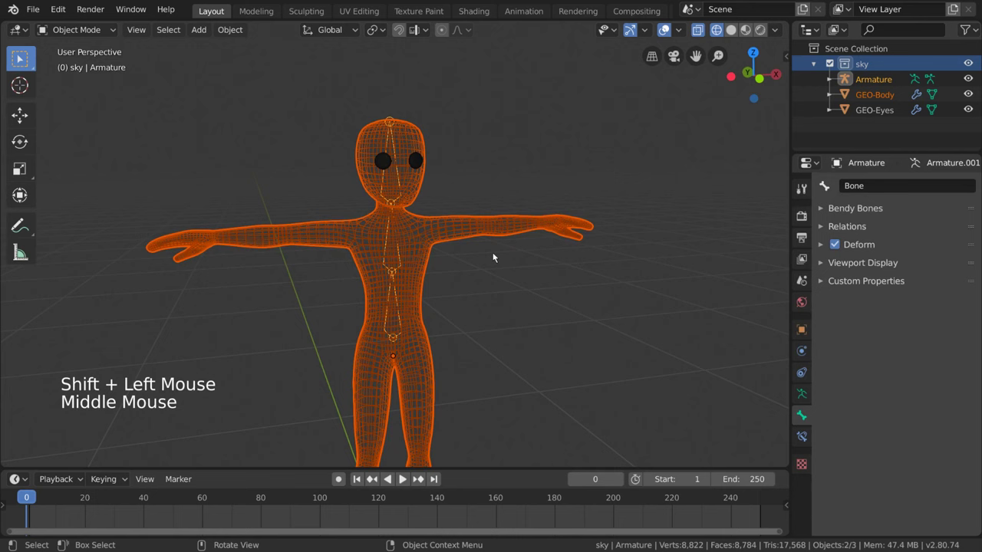
right_click(564, 235)
mouse_move(565, 235)
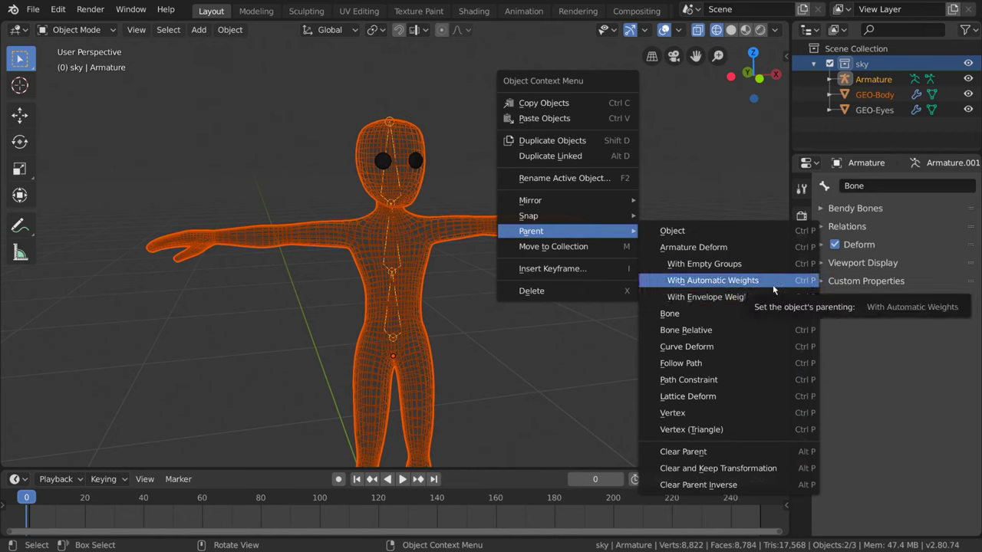
left_click(713, 281)
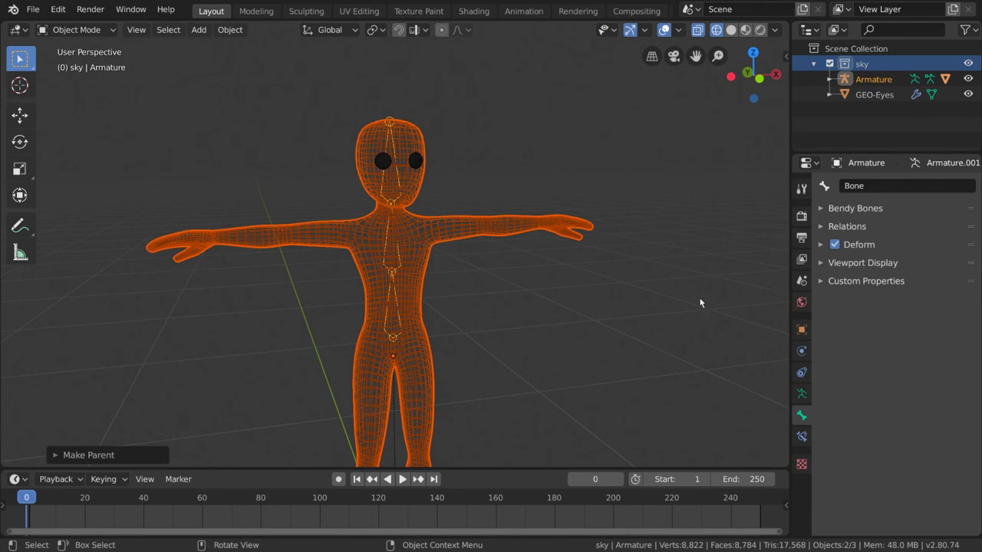
left_click(404, 327)
left_click(404, 327)
In Pose Mode, test-rotate Bone.002 and the lower spine bone to check the body bends.
middle_click_drag(430, 330, 421, 272, "ctrl")
key("ctrl+Tab")
left_click(395, 246)
key("r")
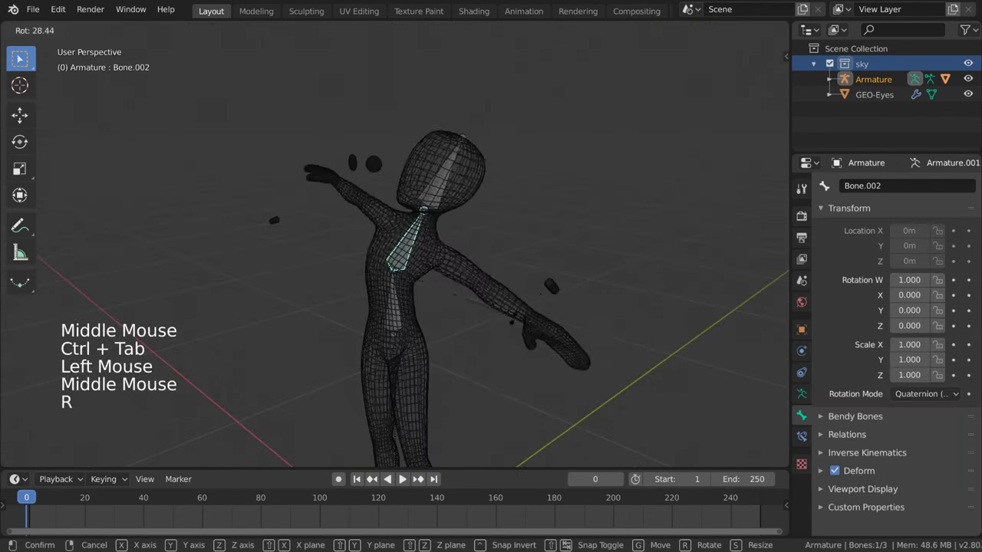
middle_click_drag(515, 283, 396, 305)
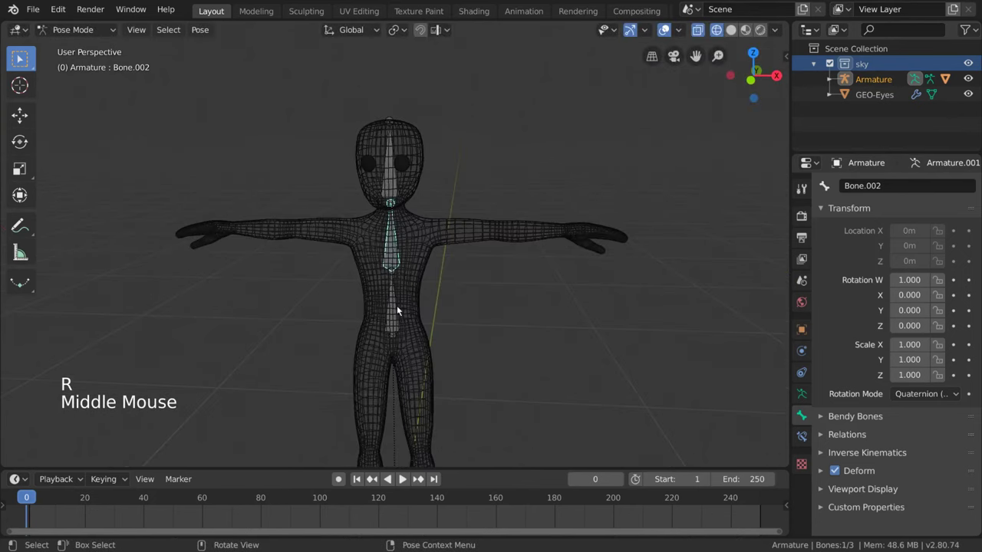
left_click(396, 305)
key("r")
right_click(399, 199)
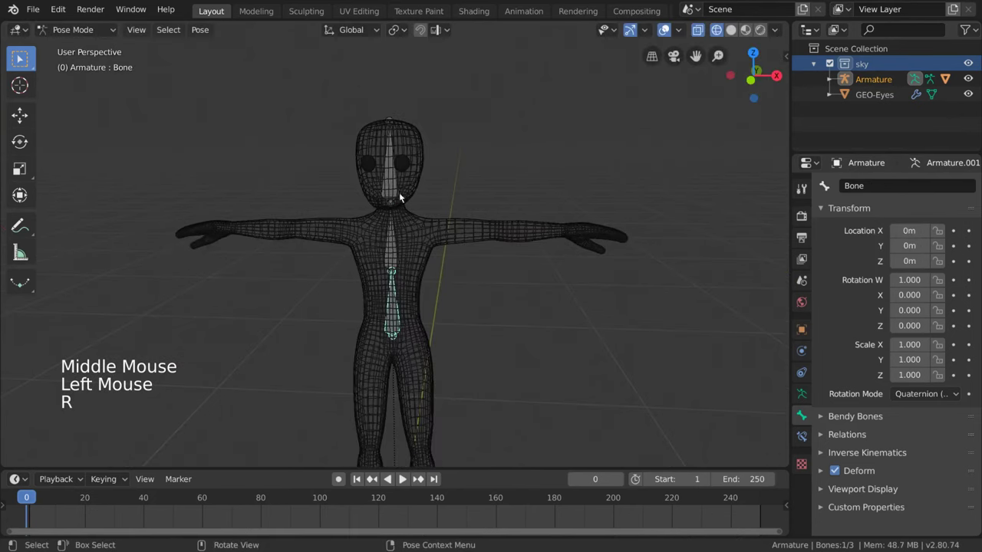
Test-rotate the head bone Bone.003 twice, cancelling each rotation.
left_click(400, 198)
key("r")
right_click(405, 193)
middle_click_drag(405, 193, 418, 218)
key("r")
right_click(472, 157)
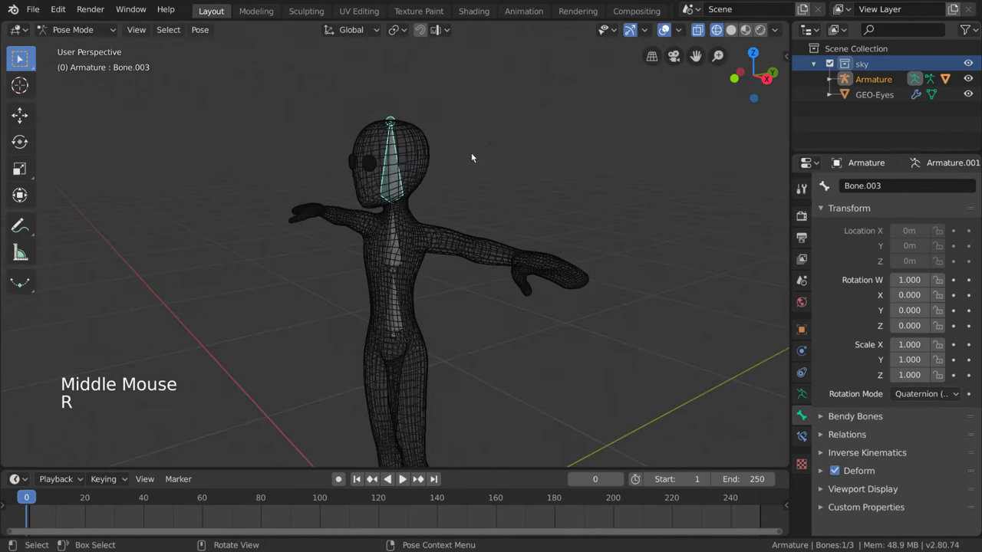
Switch the viewport to solid shading to show the orange character, cancelling the chest rotation.
left_click(394, 258)
middle_click_drag(393, 258, 399, 253)
left_click(397, 259)
key("z")
key("r")
key("r")
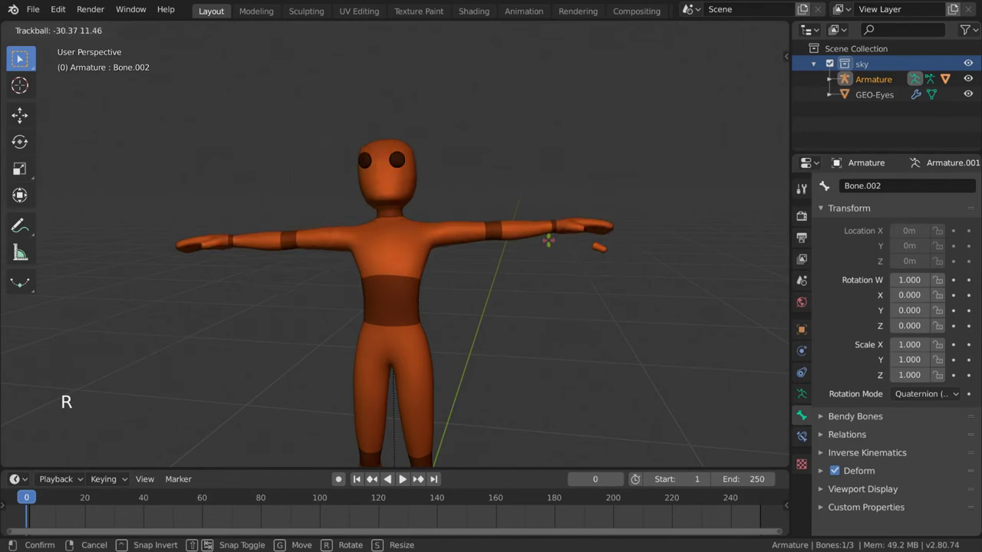
right_click(532, 247)
Select GEO-Body in Object Mode and show its Subdivision and Armature modifiers in a widened Properties panel.
middle_click_drag(532, 247, 517, 253)
scroll(525, 247, "down", 2)
key("ctrl+Tab")
left_click(439, 237)
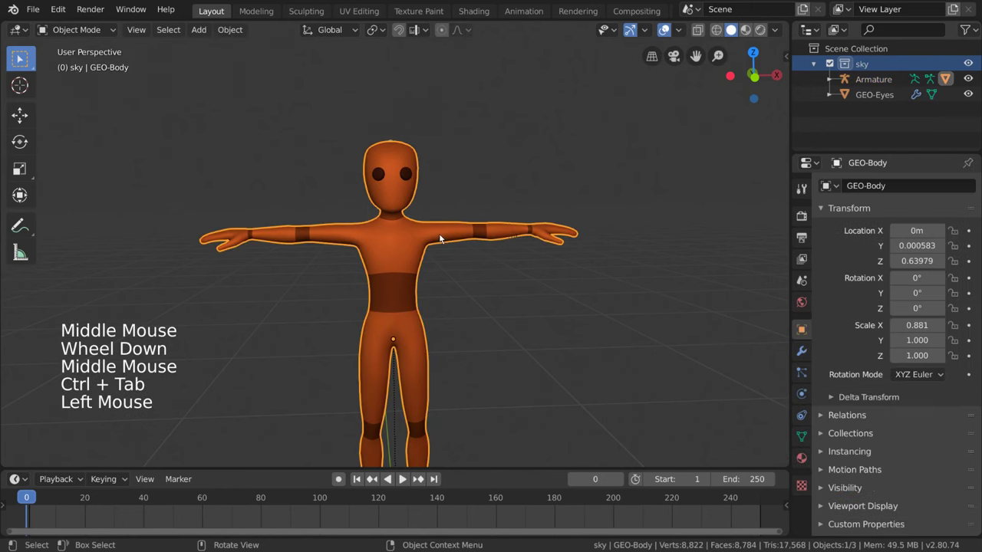
left_click(800, 352)
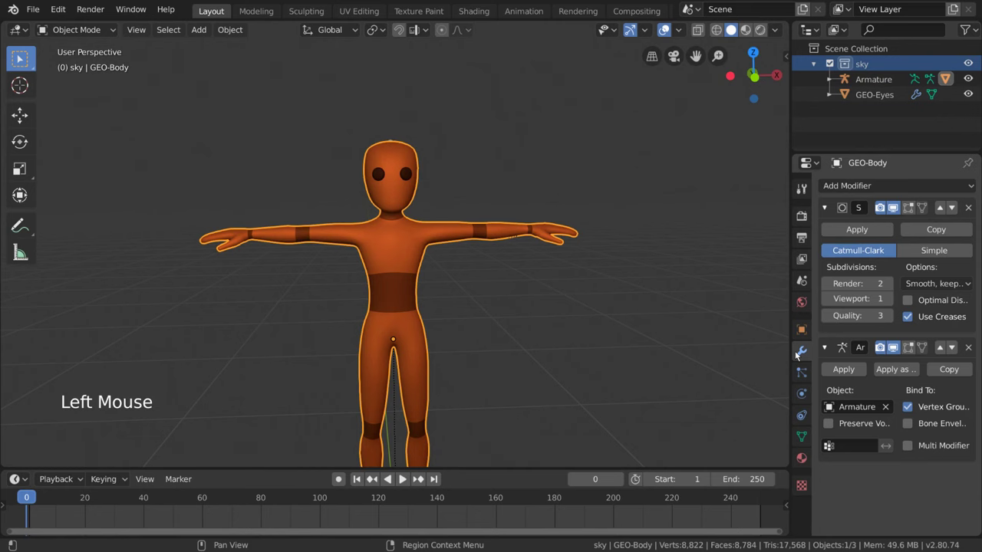
left_click(788, 293)
left_click_drag(790, 294, 678, 292)
left_click(442, 234)
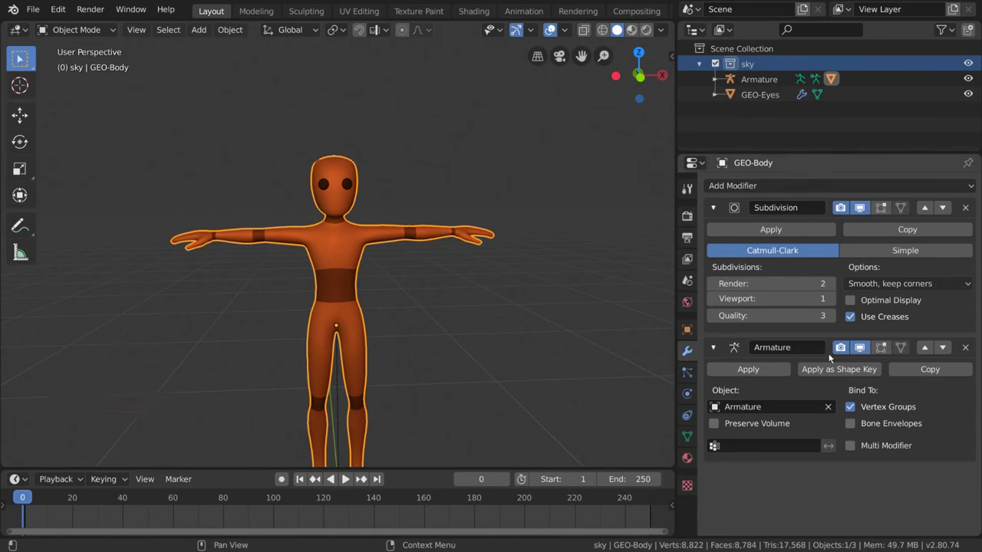
Select Armature in the Outliner and frame the whole character in view.
left_click(759, 79)
key("KP_Decimal")
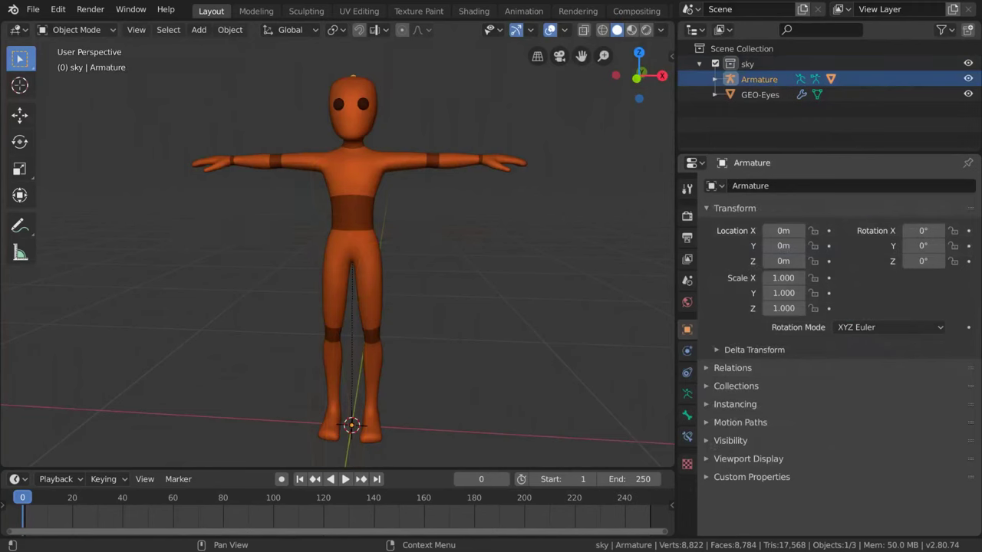